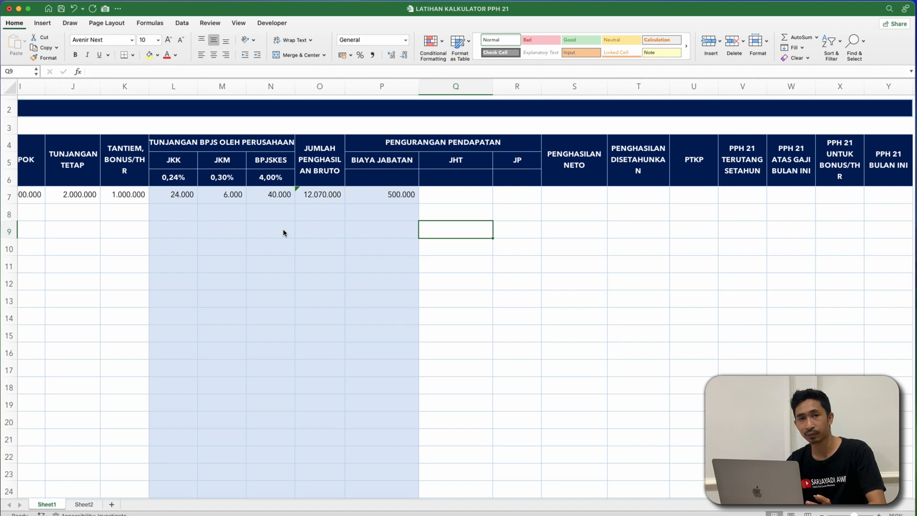
# Step: Enter the deduction rates in row 6: 1% under JHT and 2% under JP
pyautogui.click(440, 162)
pyautogui.moveTo(482, 162); pyautogui.dragTo(459, 160)
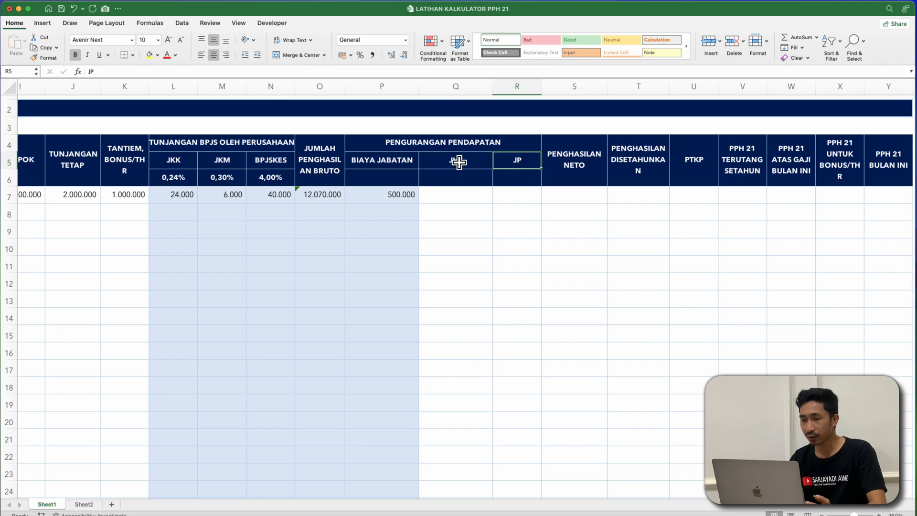
pyautogui.click(489, 178)
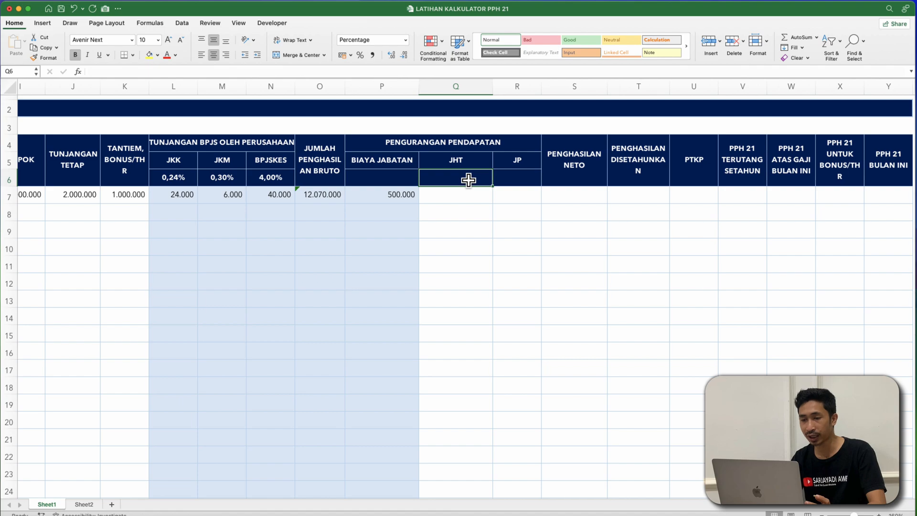
pyautogui.moveTo(468, 179)
pyautogui.mouseDown()
pyautogui.moveTo(515, 180)
pyautogui.moveTo(454, 176)
pyautogui.mouseUp()
pyautogui.click(471, 197)
pyautogui.click(475, 176)
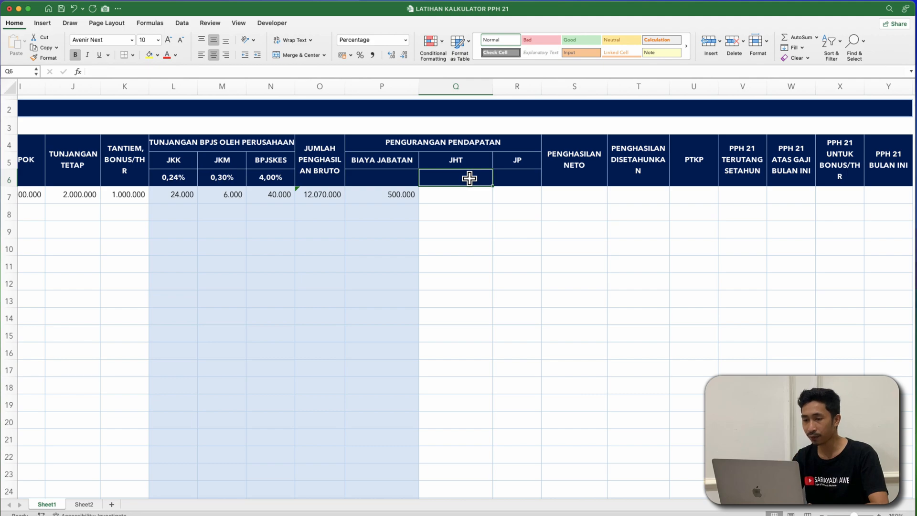
pyautogui.write('1')
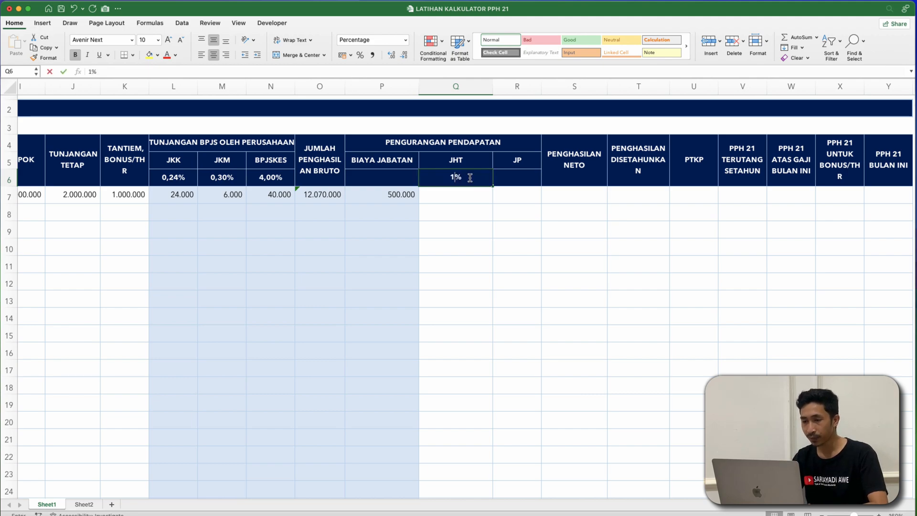
pyautogui.press('Return')
pyautogui.click(494, 178)
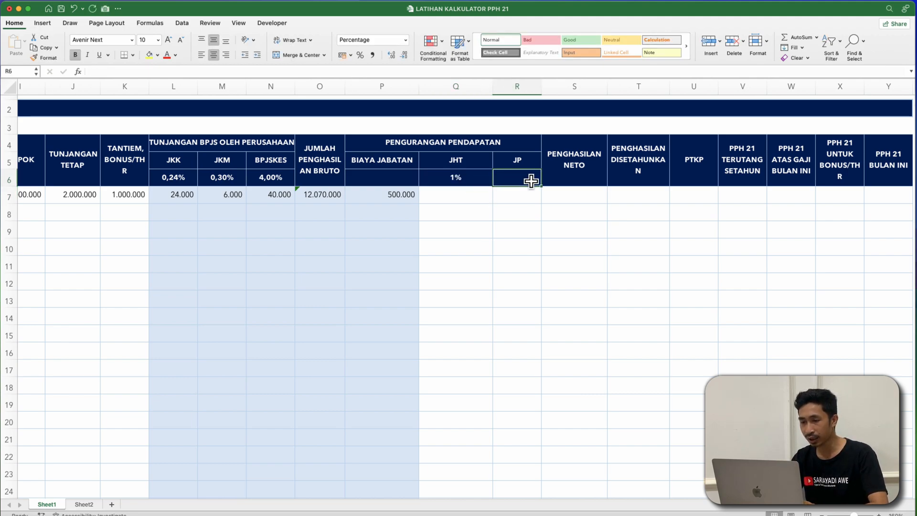
pyautogui.write('2')
pyautogui.press('Return')
pyautogui.click(468, 178)
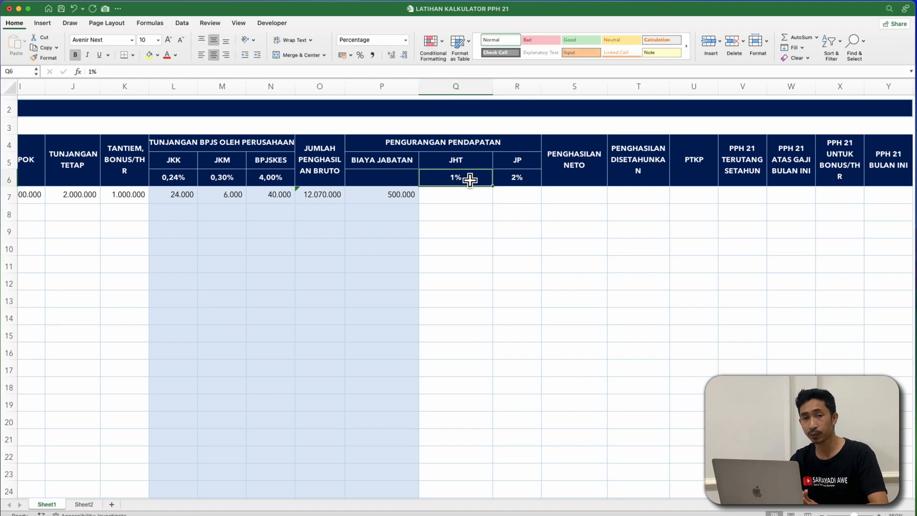
# Step: Begin an IF formula in Q7 that returns empty text when the employee name in C7 is blank
pyautogui.press('Right')
pyautogui.press('Down')
pyautogui.press('Left')
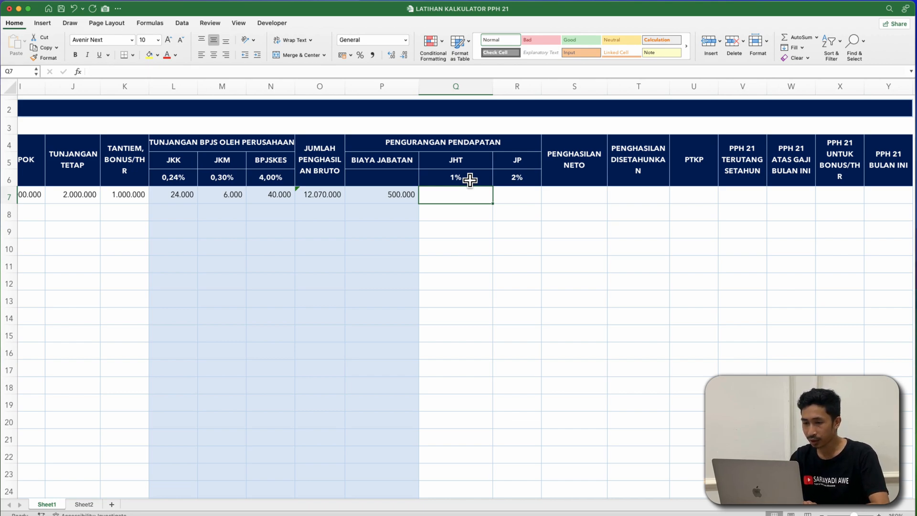
pyautogui.write('=')
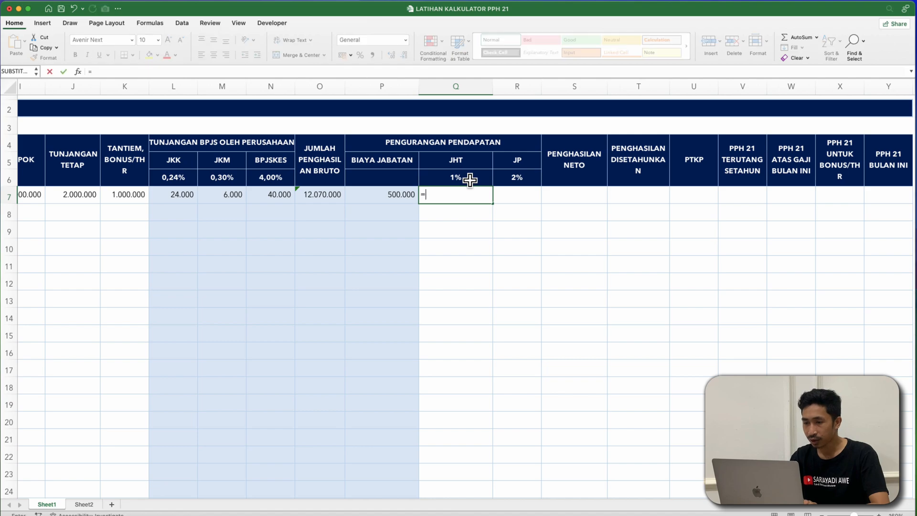
pyautogui.write('if')
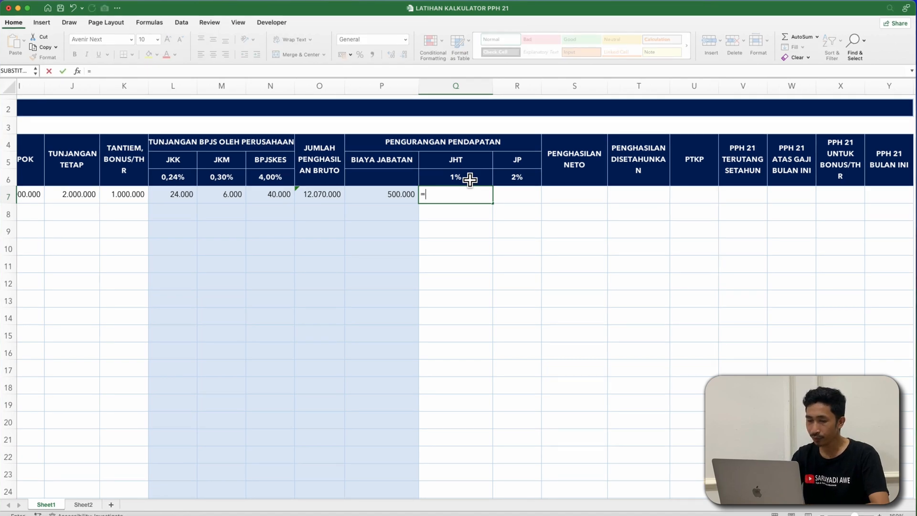
pyautogui.write('(')
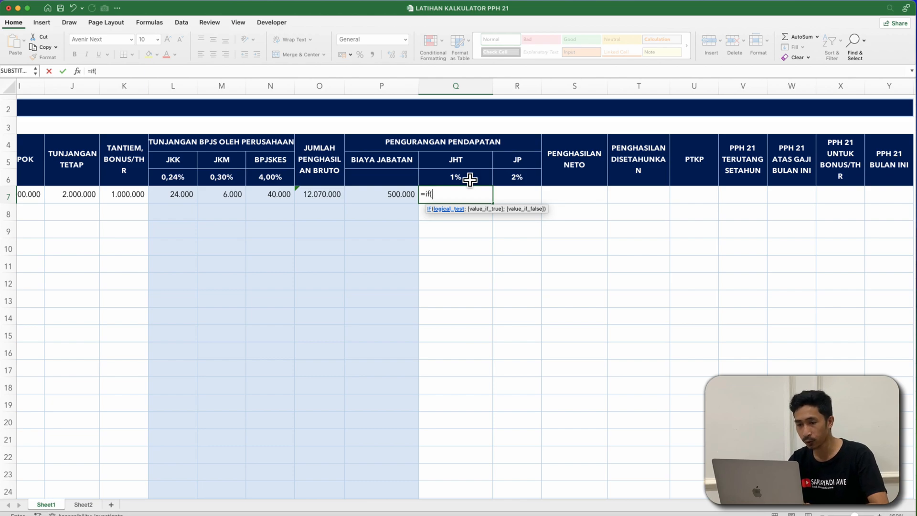
pyautogui.click(325, 192)
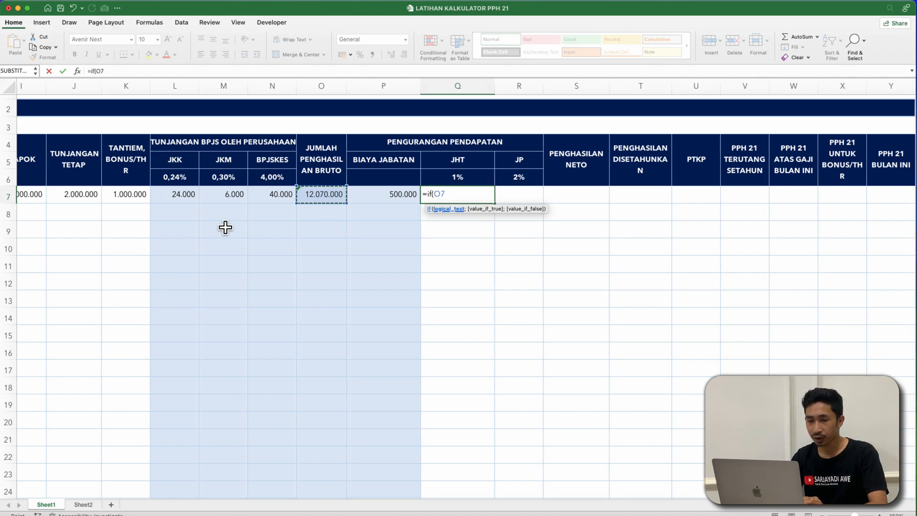
pyautogui.hscroll(-5, 226, 227)
pyautogui.hscroll(-3, 225, 228)
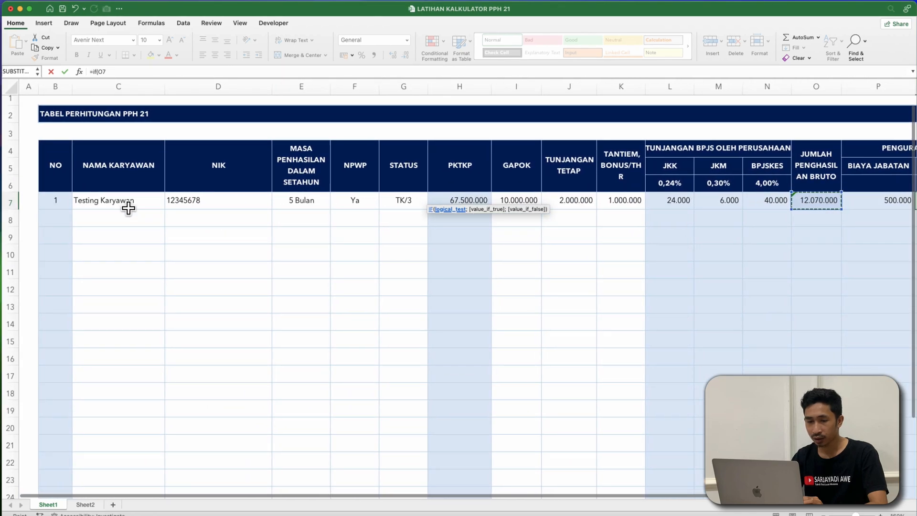
pyautogui.click(116, 206)
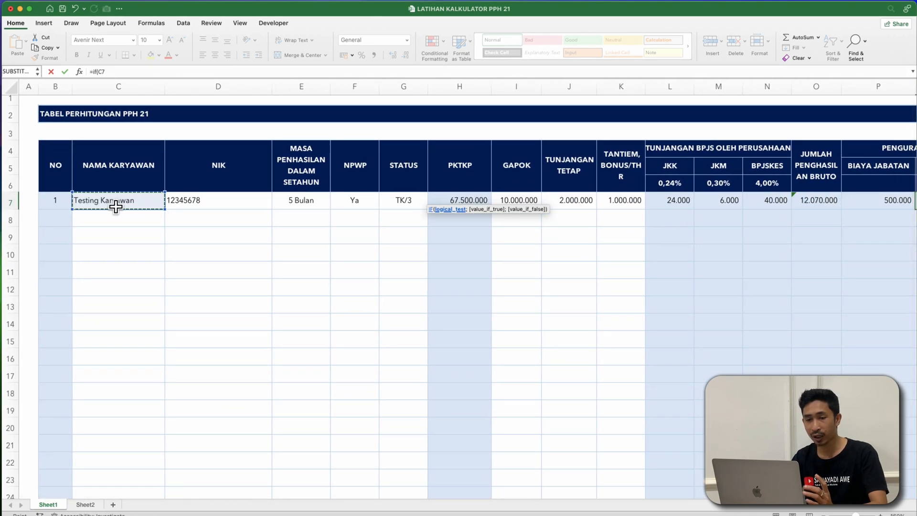
pyautogui.hscroll(5, 350, 258)
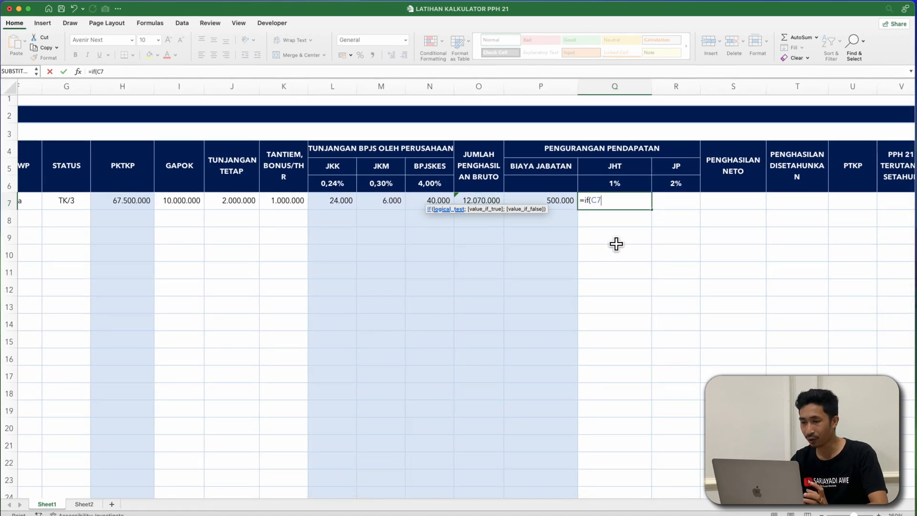
pyautogui.write('=')
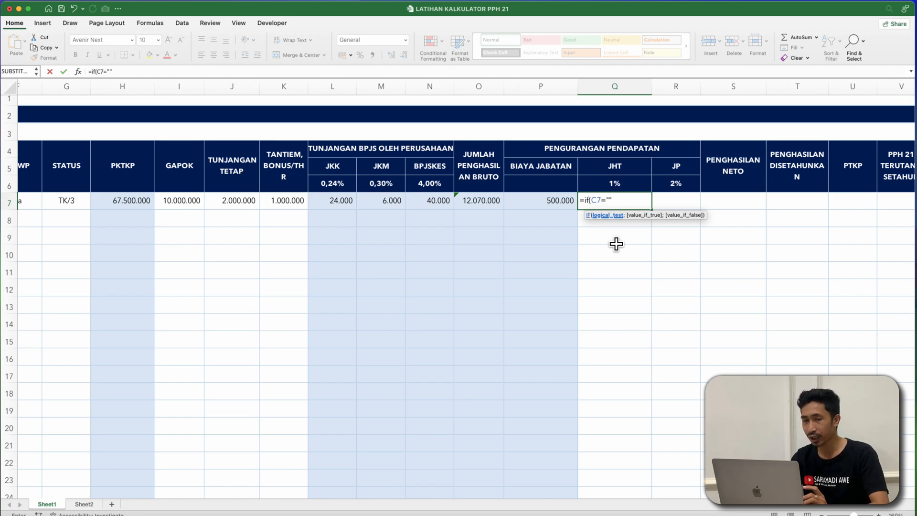
pyautogui.write(';')
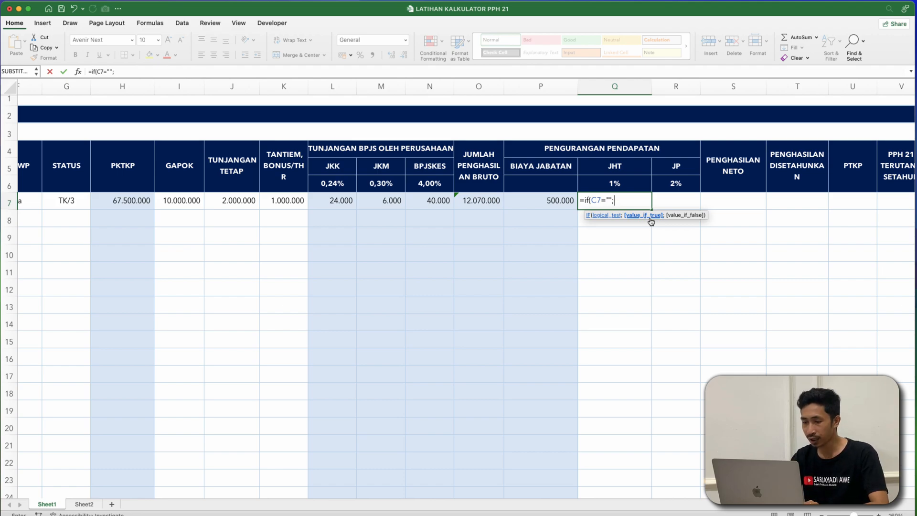
pyautogui.write('""')
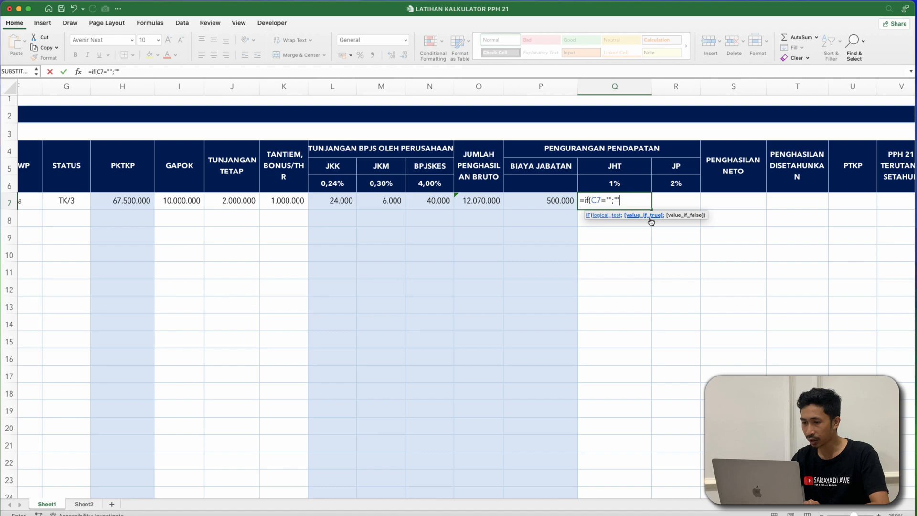
pyautogui.write(';')
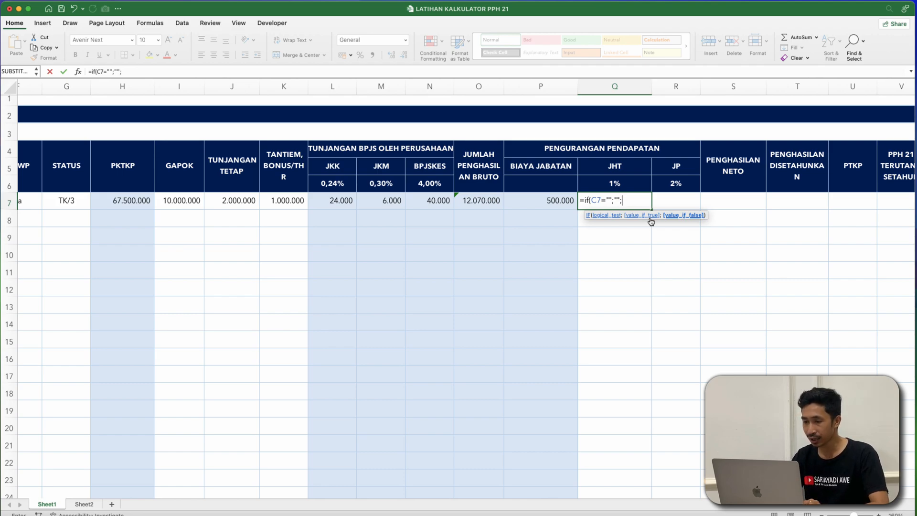
# Step: Complete the JHT formula in Q7 with base salary I7 multiplied by the absolute rate reference $Q$6
pyautogui.press('Left')
pyautogui.press('Left')
pyautogui.press('Left')
pyautogui.press('Right')
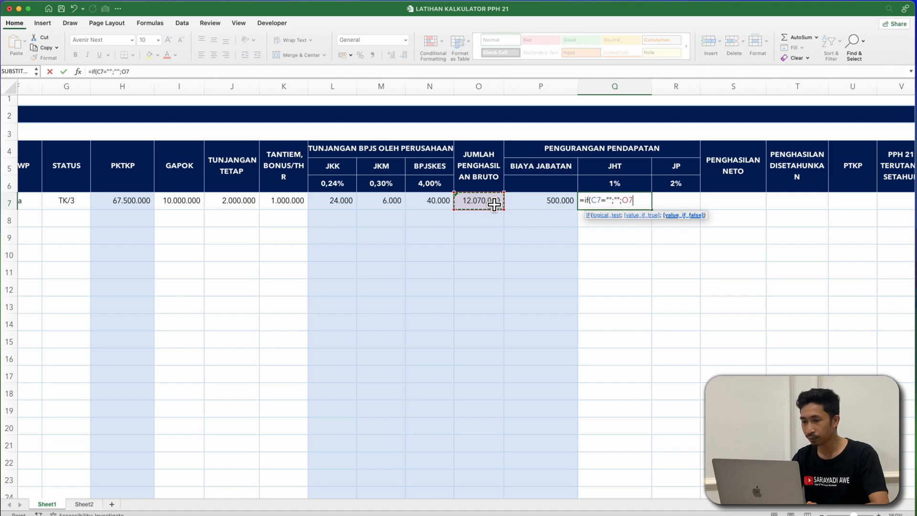
pyautogui.hscroll(-3, 411, 206)
pyautogui.hscroll(-2, 412, 206)
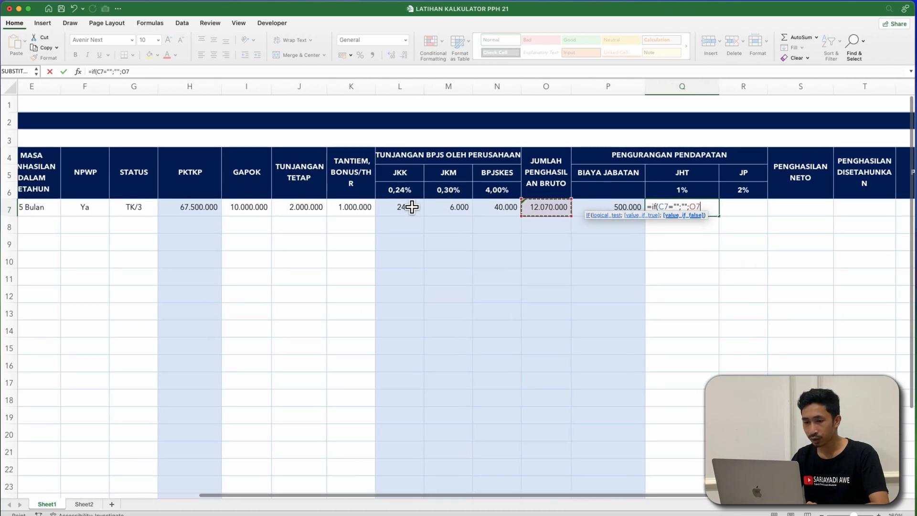
pyautogui.click(257, 206)
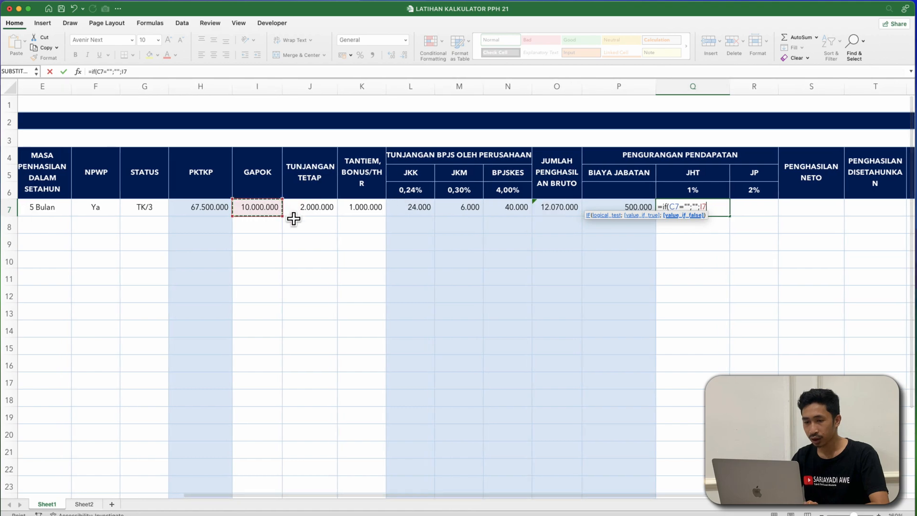
pyautogui.write('*')
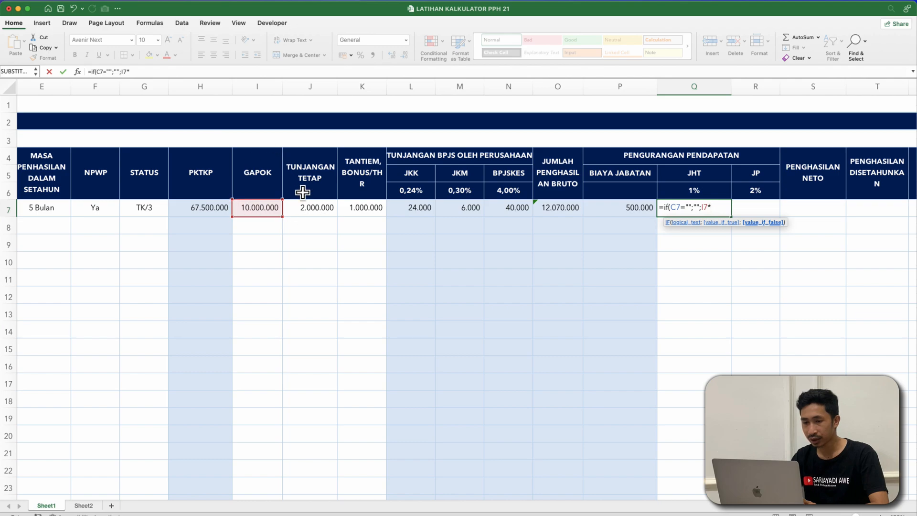
pyautogui.click(682, 188)
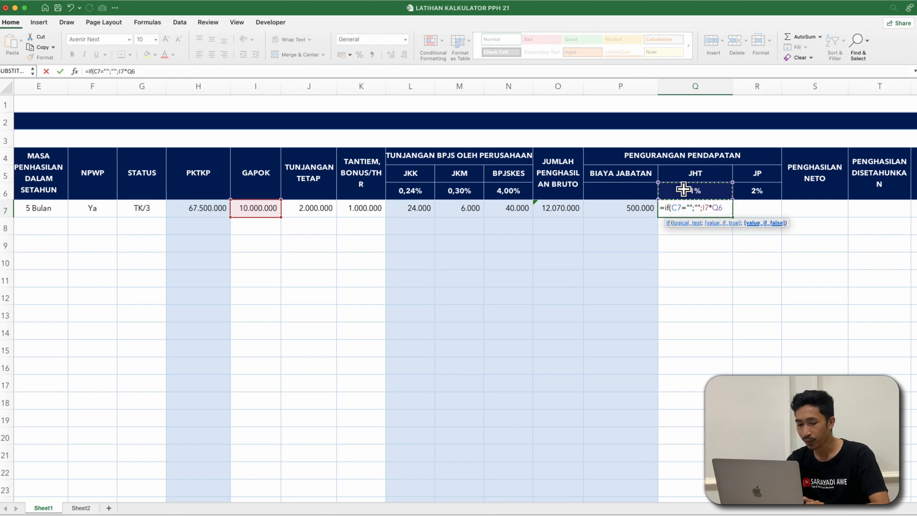
pyautogui.press('super+t')
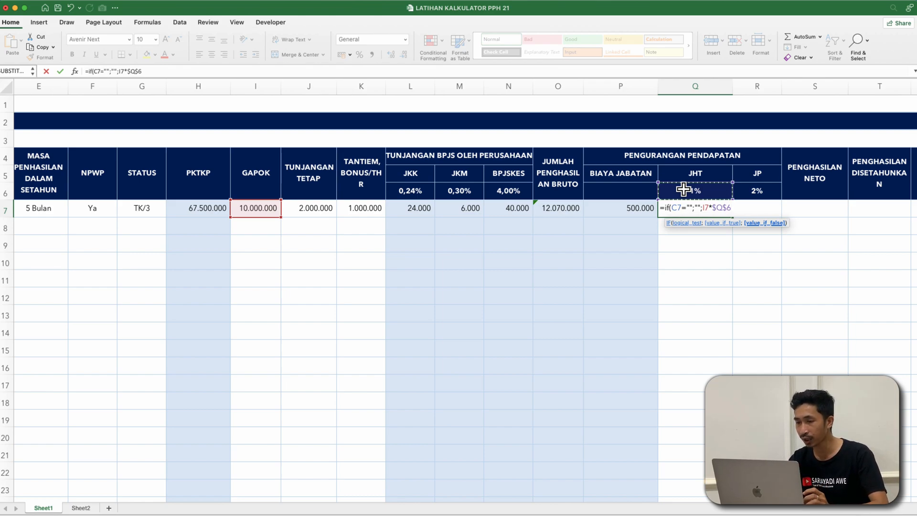
pyautogui.press('Return')
pyautogui.press('Up')
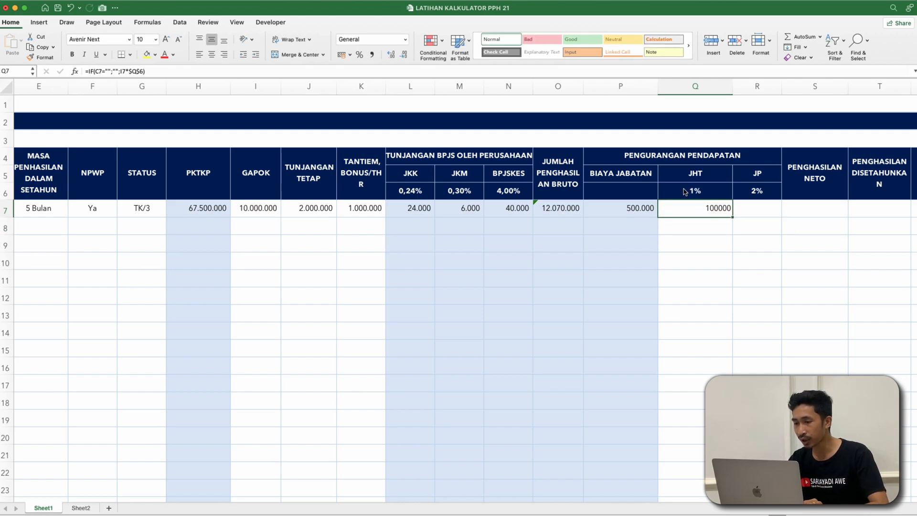
# Step: Fill the JHT formula from Q7 down the column and check the cell references of the copy in Q13
pyautogui.moveTo(734, 219); pyautogui.dragTo(719, 420)
pyautogui.click(714, 315)
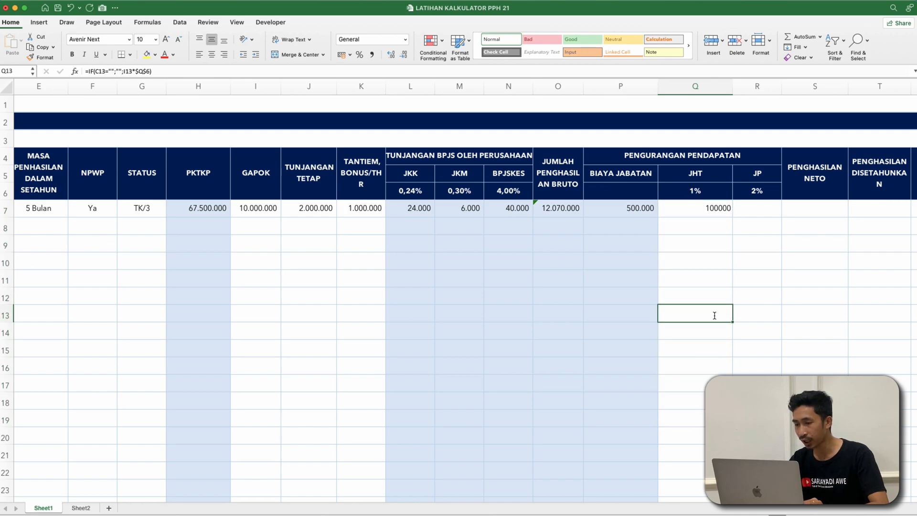
pyautogui.doubleClick(715, 315)
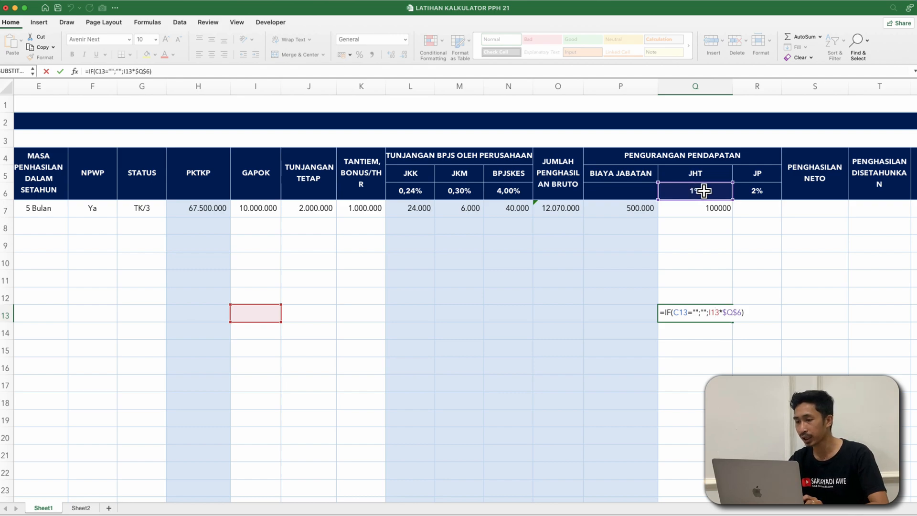
pyautogui.press('Return')
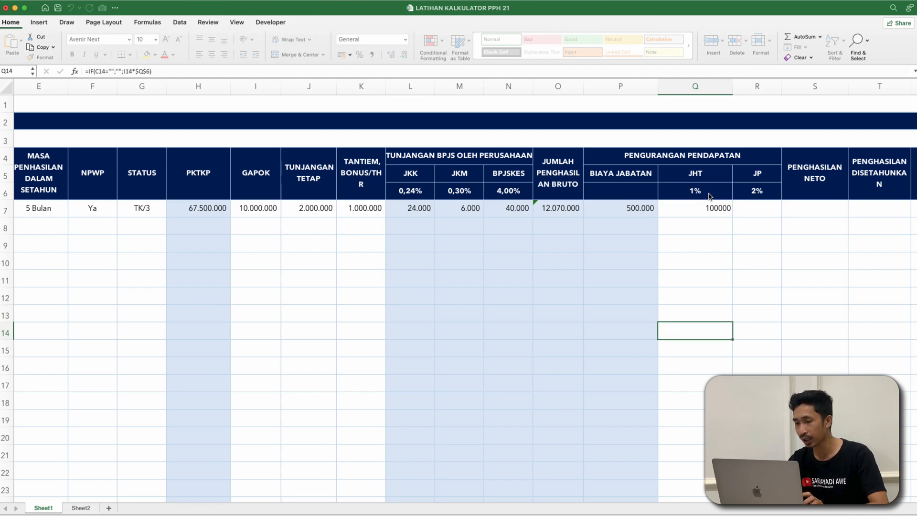
# Step: Copy the full text of the JHT formula in Q7
pyautogui.click(692, 219)
pyautogui.click(695, 209)
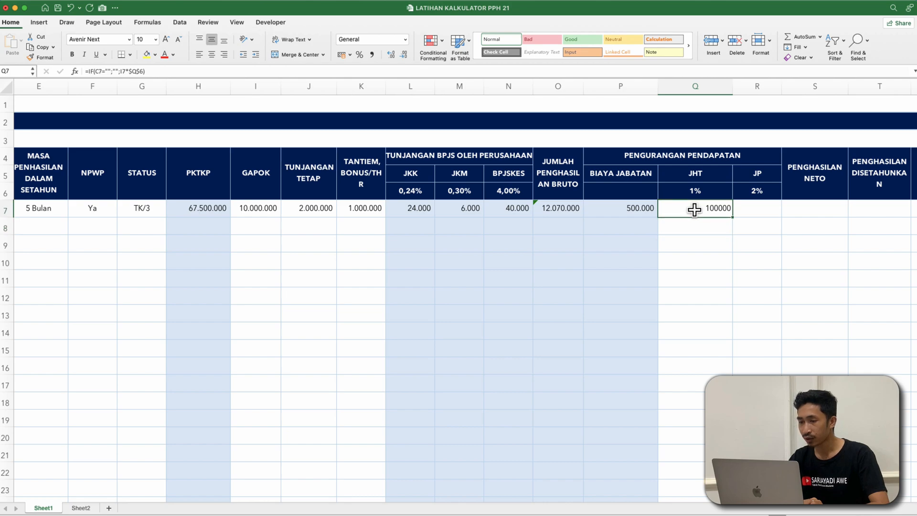
pyautogui.hscroll(2, 694, 209)
pyautogui.doubleClick(665, 208)
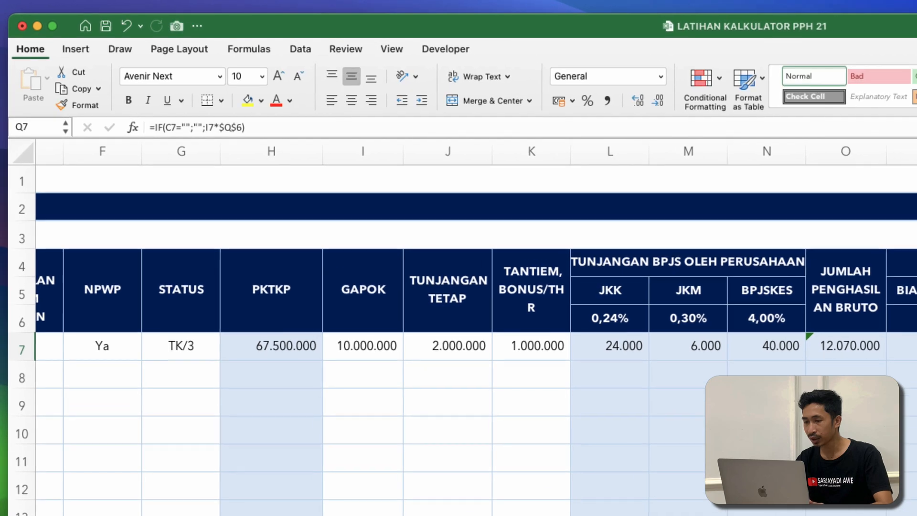
pyautogui.moveTo(636, 128); pyautogui.dragTo(94, 120)
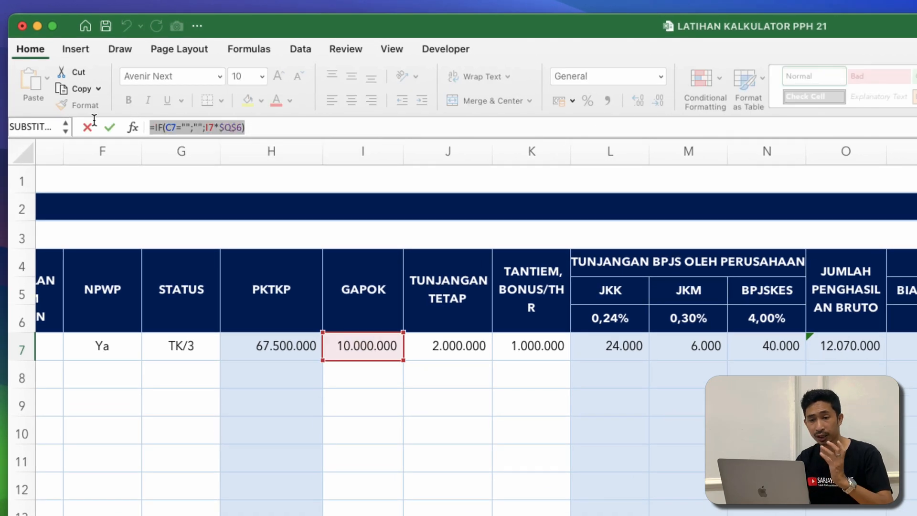
pyautogui.rightClick(178, 130)
pyautogui.click(208, 153)
pyautogui.press('Return')
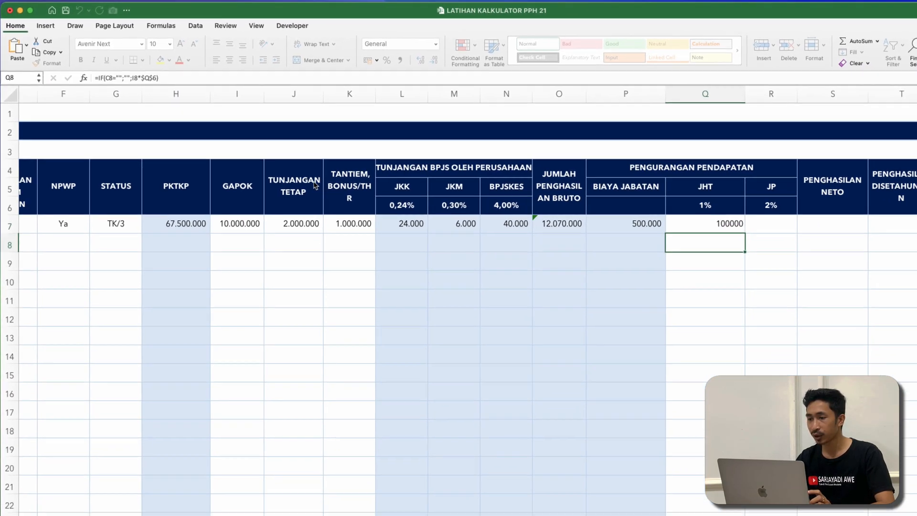
# Step: Paste the copied formula into the JP cell R7 and change its rate reference to $R$6
pyautogui.doubleClick(769, 225)
pyautogui.press('super+v')
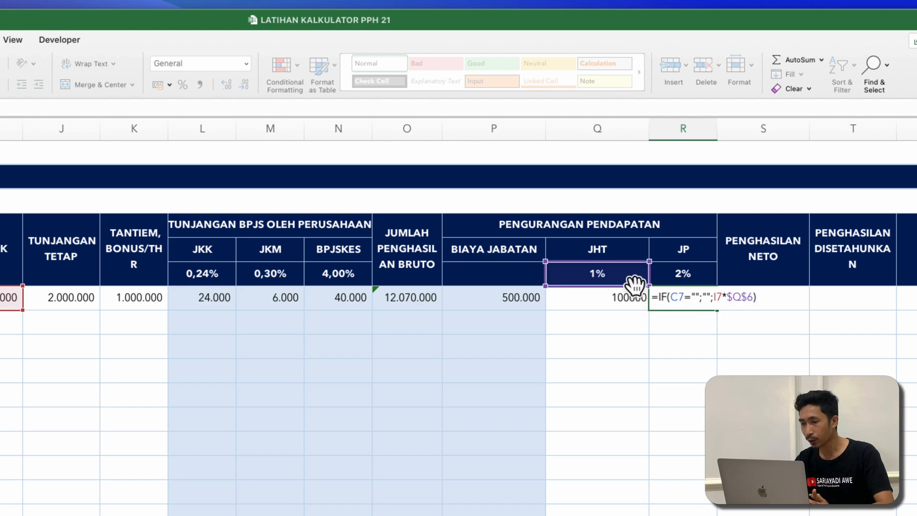
pyautogui.moveTo(635, 284); pyautogui.dragTo(682, 275)
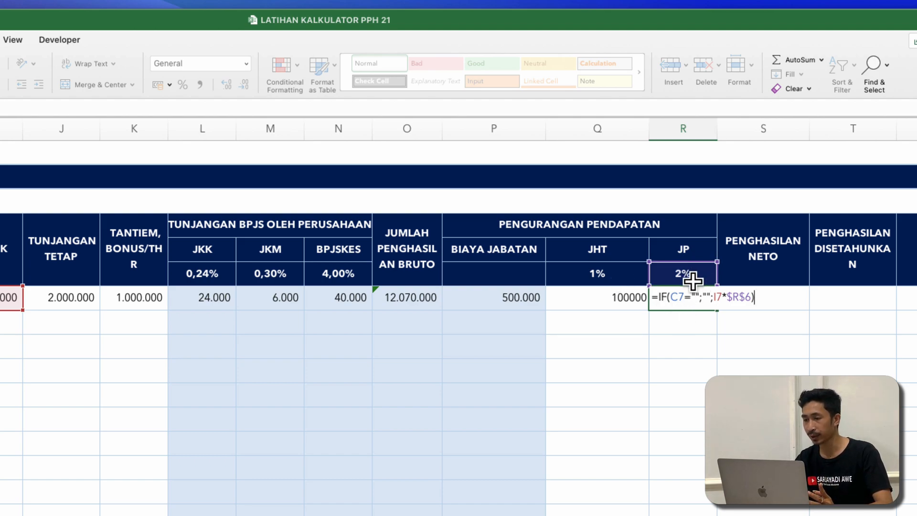
pyautogui.press('Return')
pyautogui.click(690, 300)
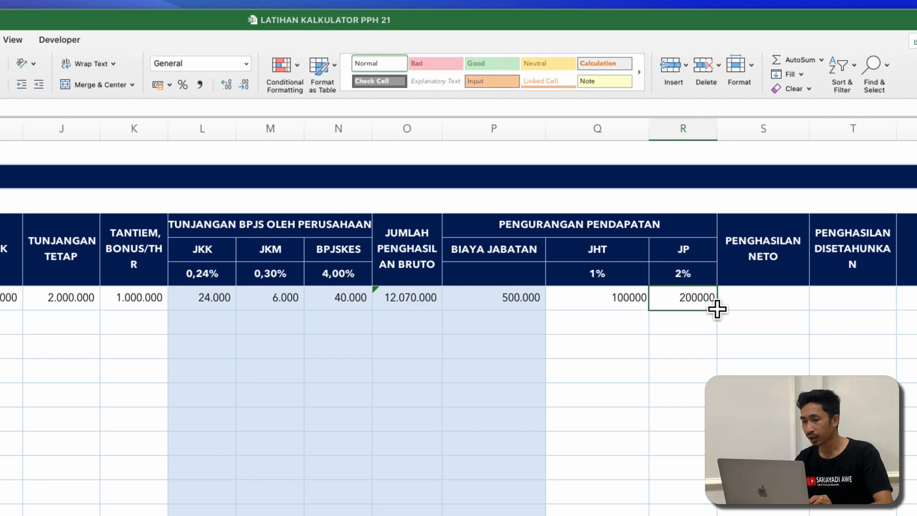
# Step: Fill the JP formula from R7 down the column and apply the comma style to the JHT and JP amounts
pyautogui.moveTo(716, 313); pyautogui.dragTo(716, 511)
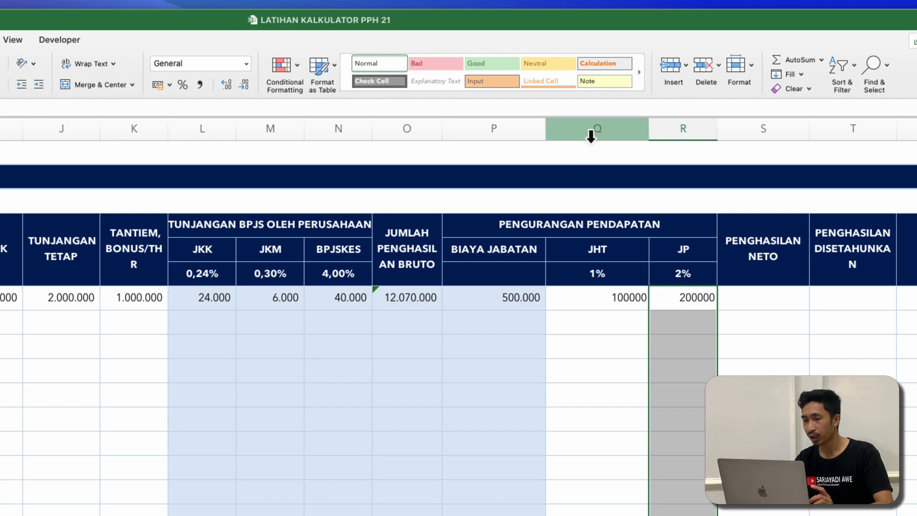
pyautogui.moveTo(592, 132); pyautogui.dragTo(672, 136)
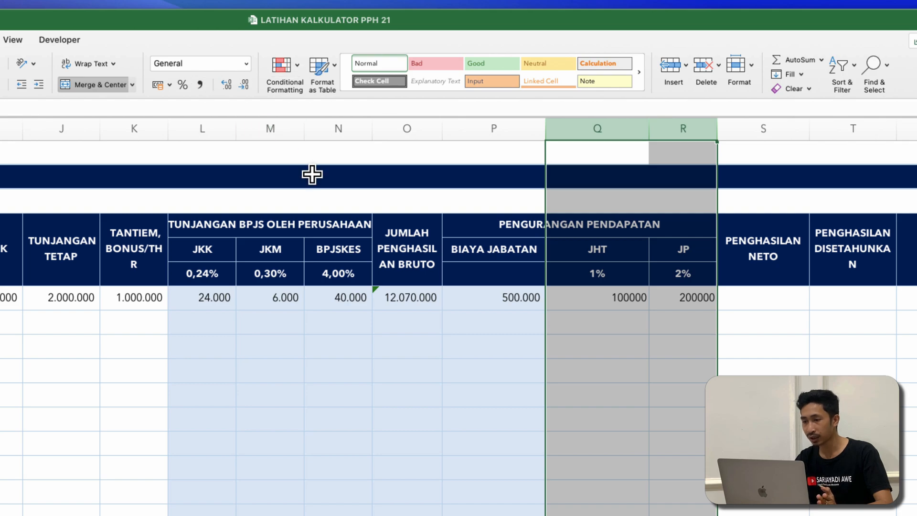
pyautogui.click(563, 299)
pyautogui.keyDown('shift'); pyautogui.click(687, 305); pyautogui.keyUp('shift')
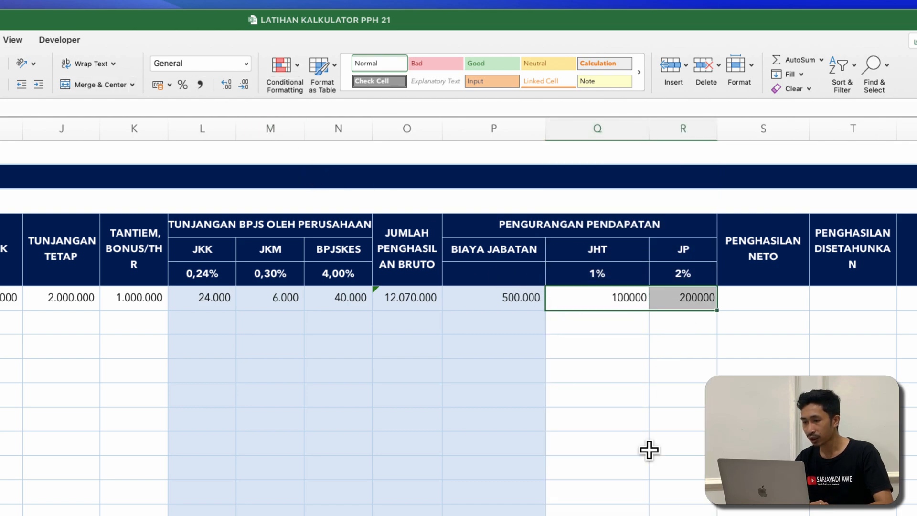
pyautogui.keyDown('shift'); pyautogui.click(683, 515); pyautogui.keyUp('shift')
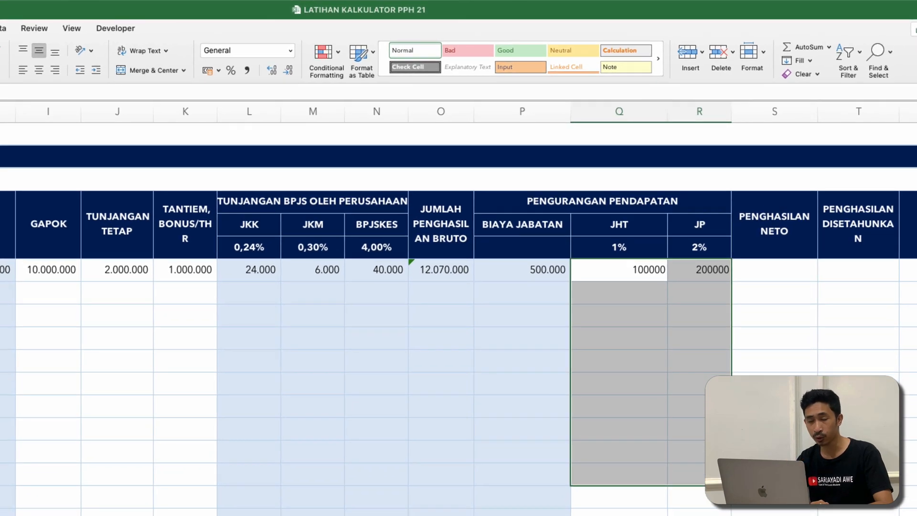
pyautogui.hotkey('shift', 'Down')
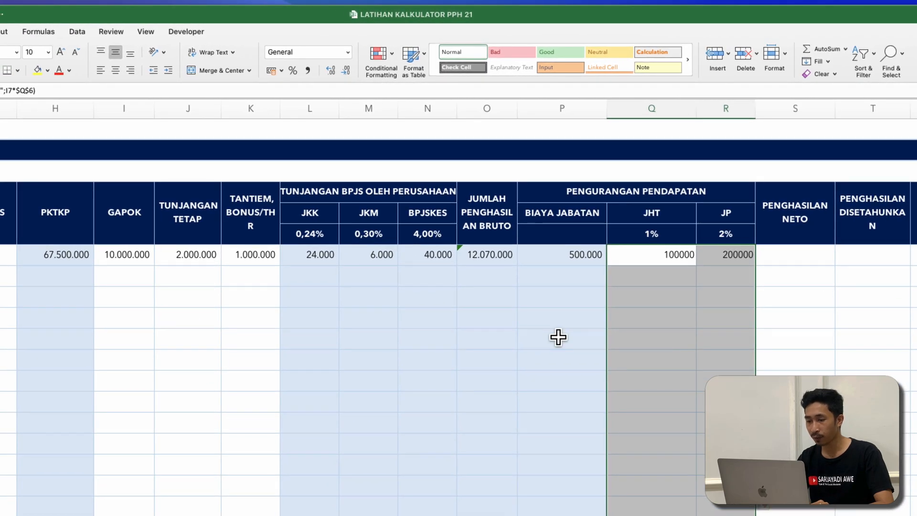
pyautogui.scroll(-5, 557, 337)
pyautogui.hotkey('ctrl', 'v')
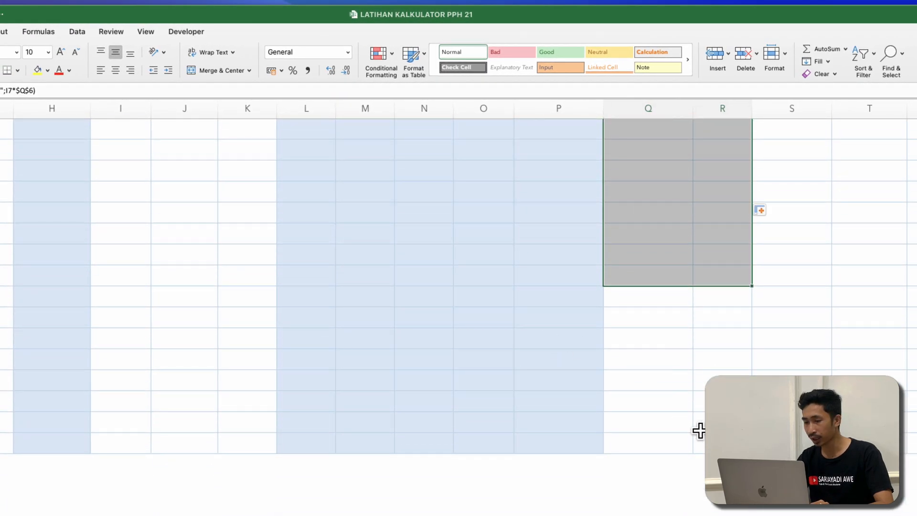
pyautogui.scroll(5, 589, 243)
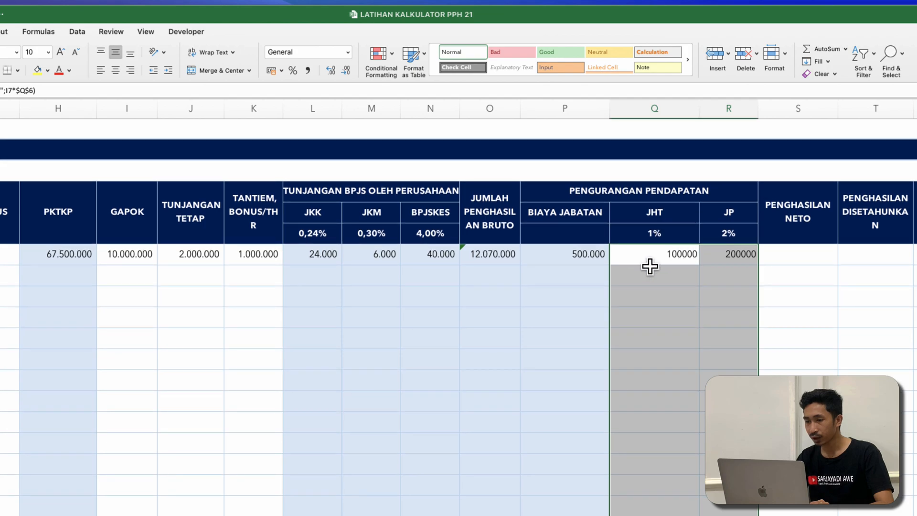
pyautogui.click(307, 71)
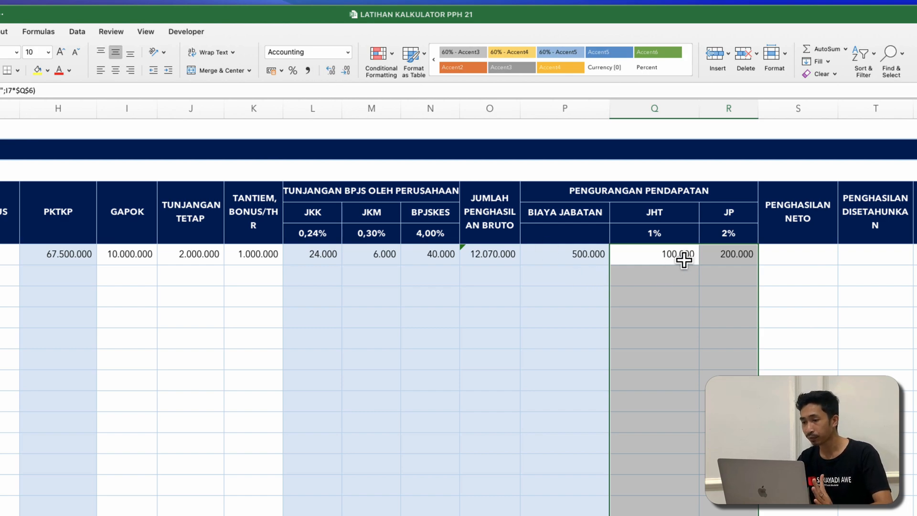
# Step: Format the JHT and JP amounts from row 7 down as Number with 0 decimals, thousands separator and negatives in red parentheses
pyautogui.click(728, 254)
pyautogui.click(658, 252)
pyautogui.scroll(-2, 685, 385)
pyautogui.scroll(-10, 685, 385)
pyautogui.keyDown('shift'); pyautogui.click(733, 478); pyautogui.keyUp('shift')
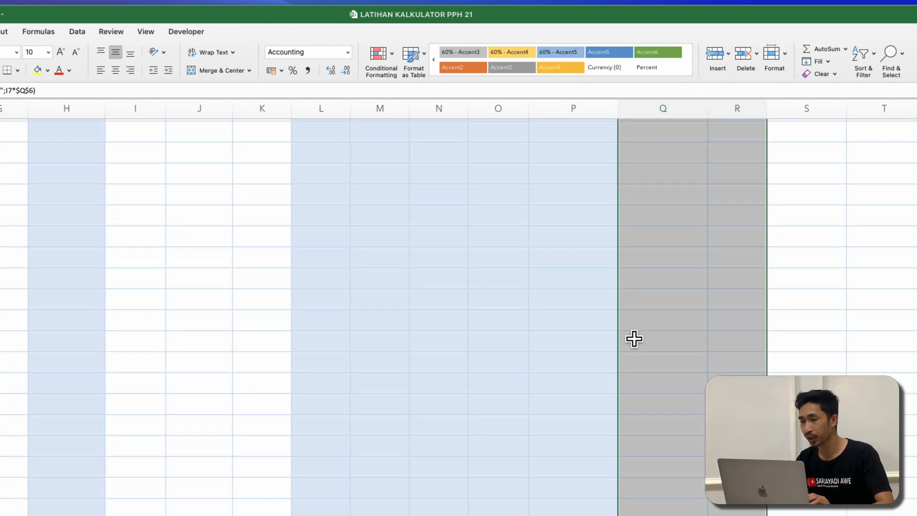
pyautogui.scroll(10, 640, 320)
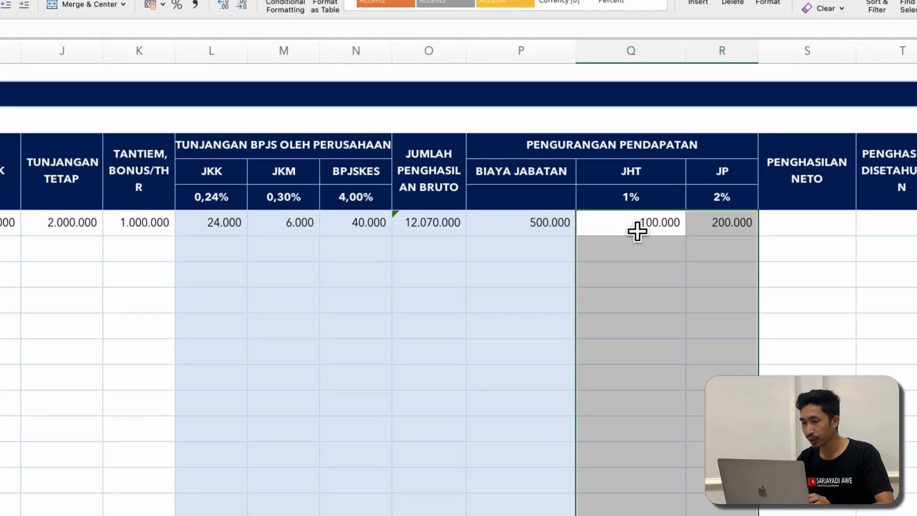
pyautogui.rightClick(635, 232)
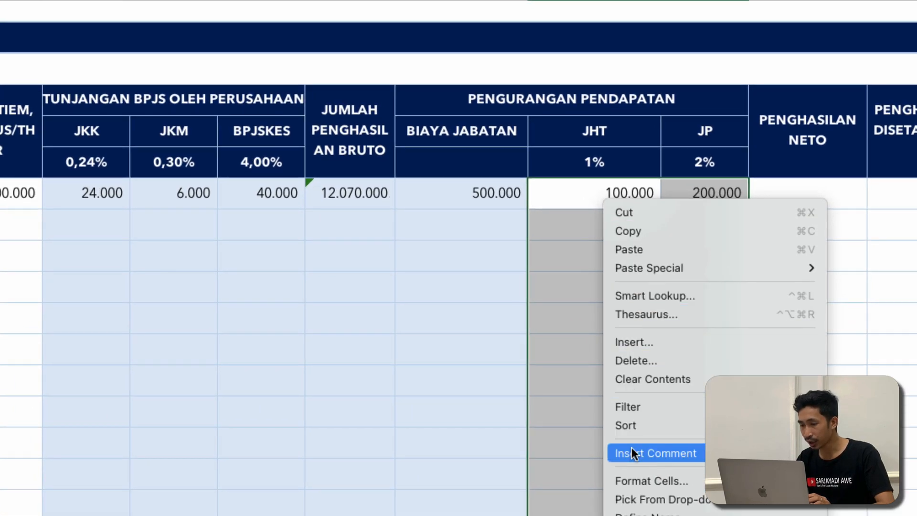
pyautogui.click(641, 481)
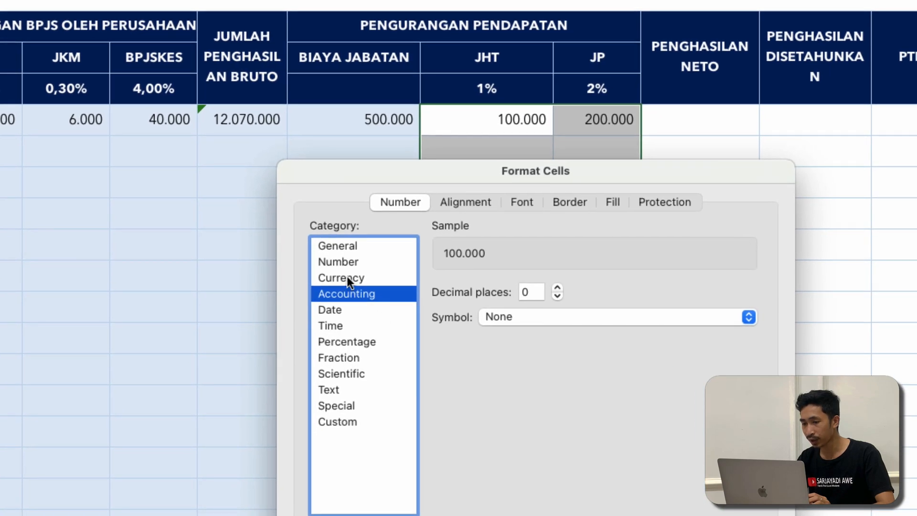
pyautogui.click(346, 264)
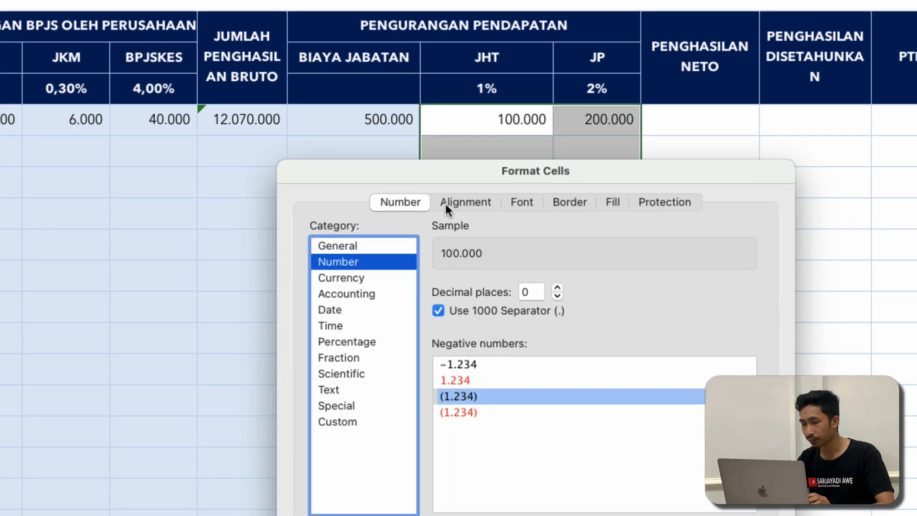
pyautogui.moveTo(455, 172); pyautogui.dragTo(210, 155)
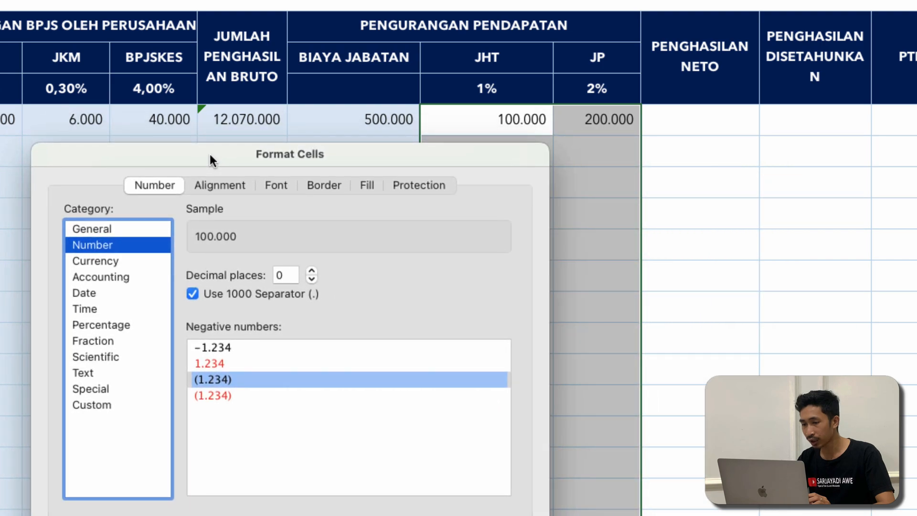
pyautogui.click(210, 396)
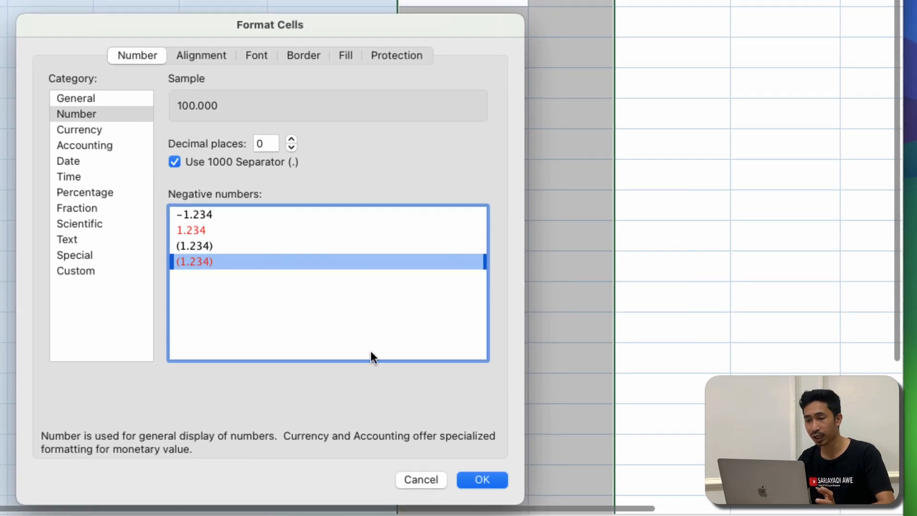
pyautogui.click(495, 482)
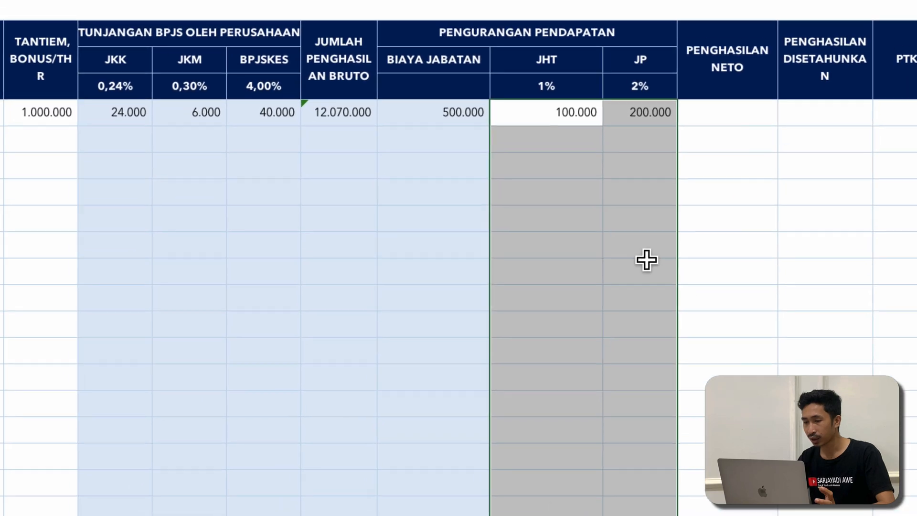
pyautogui.click(639, 156)
pyautogui.click(664, 125)
pyautogui.click(549, 126)
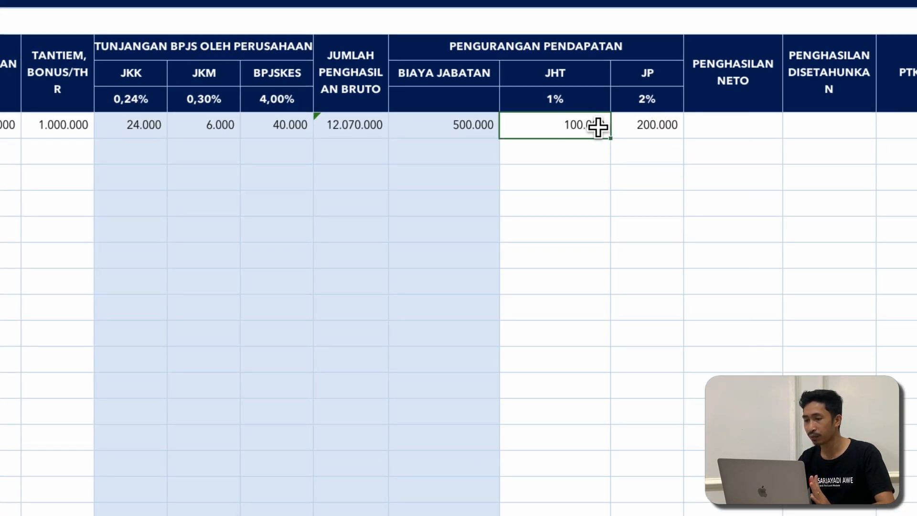
pyautogui.click(665, 127)
# Step: Calculate PENGHASILAN NETO in S7 with the formula =O7-P7-Q7-R7
pyautogui.click(704, 128)
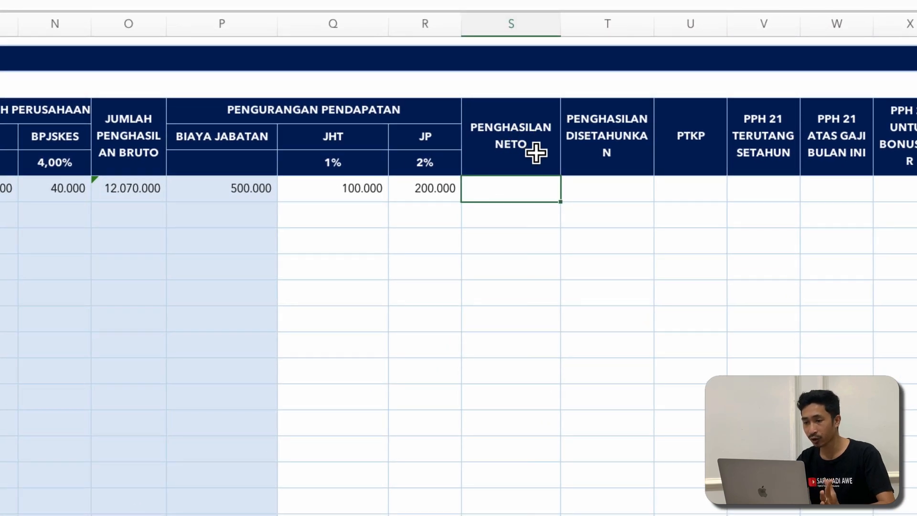
pyautogui.write('=')
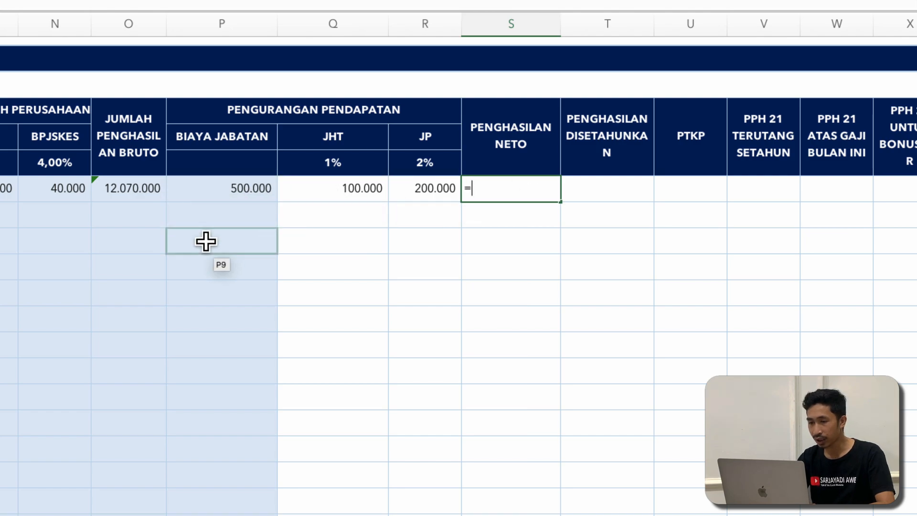
pyautogui.hscroll(-1, 205, 241)
pyautogui.click(170, 190)
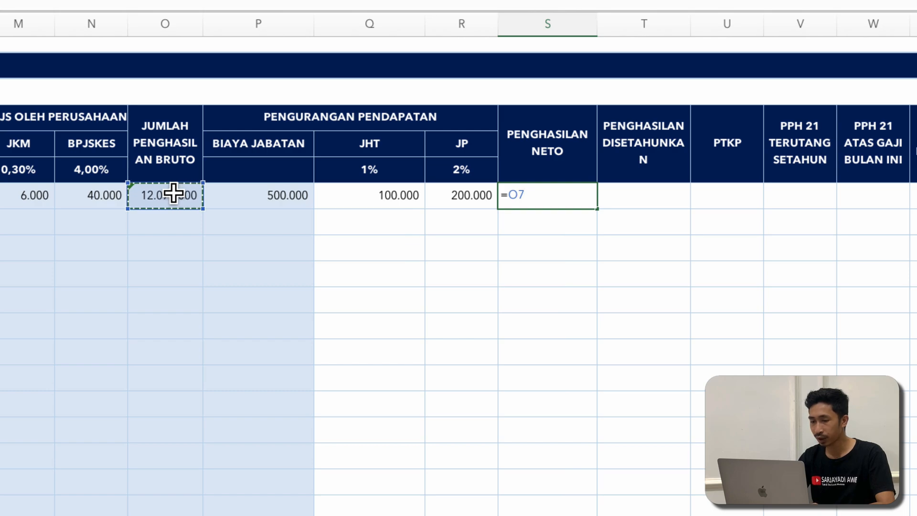
pyautogui.write('-')
pyautogui.click(258, 195)
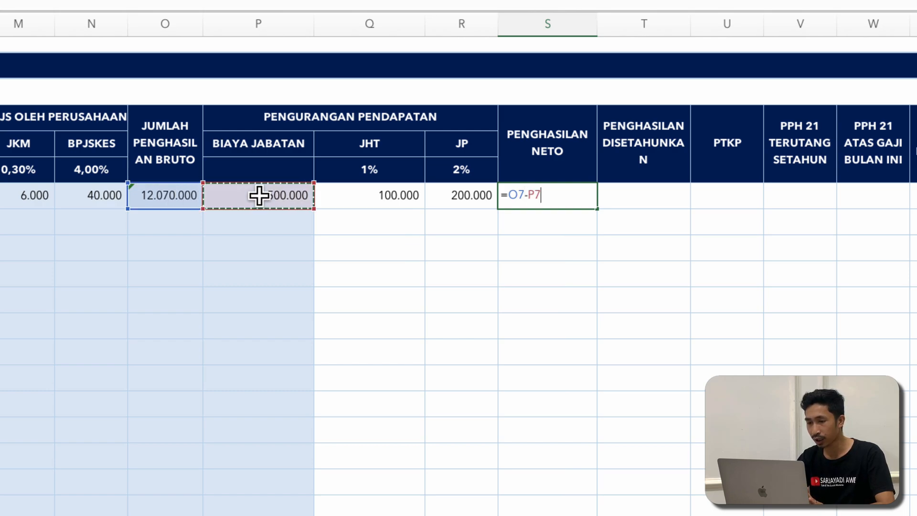
pyautogui.write('-')
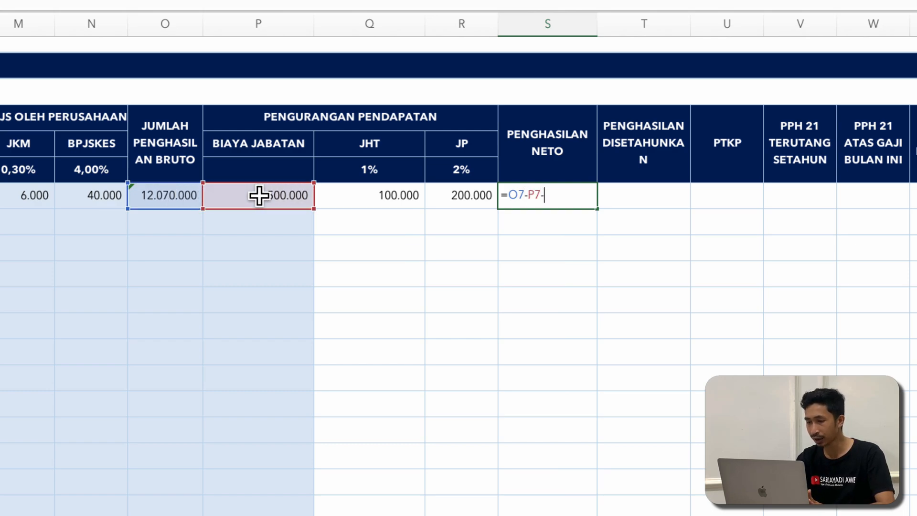
pyautogui.click(386, 203)
pyautogui.write('-')
pyautogui.click(459, 202)
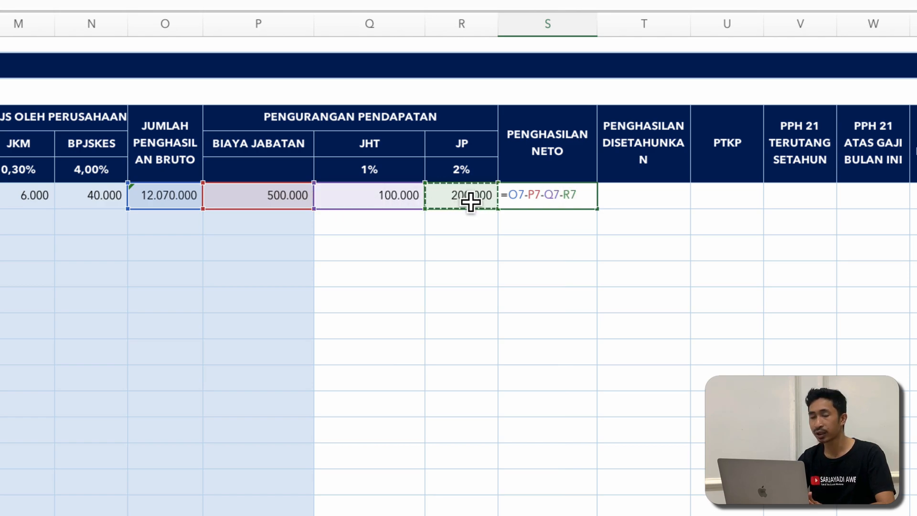
pyautogui.press('Return')
pyautogui.press('Up')
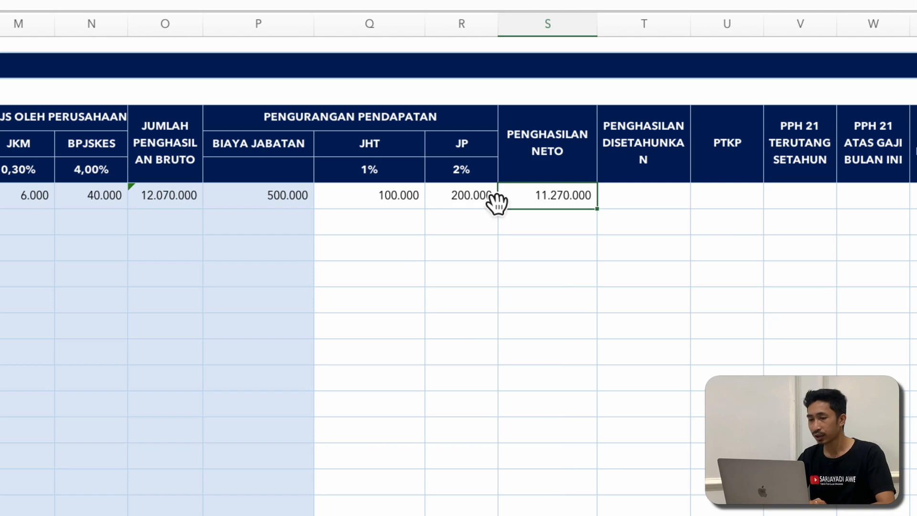
# Step: Fill the net income formula from S7 down to S17
pyautogui.click(247, 206)
pyautogui.click(510, 199)
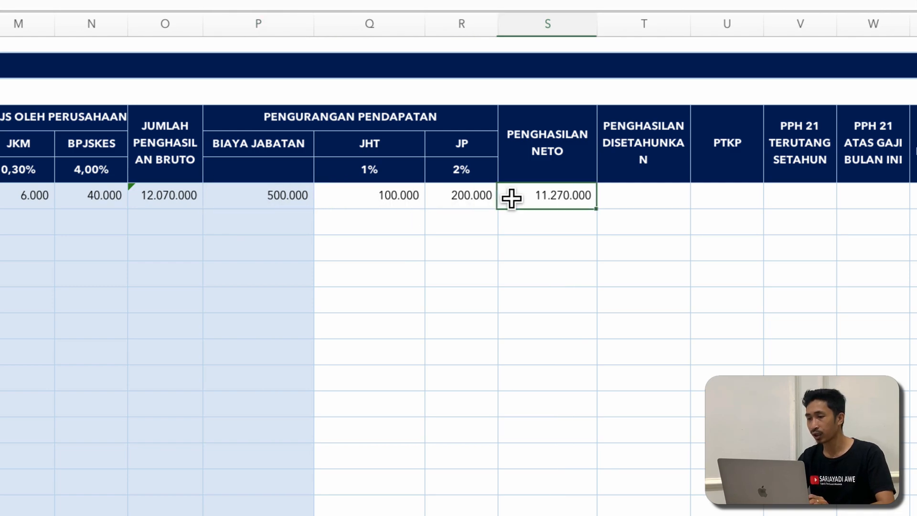
pyautogui.moveTo(596, 208); pyautogui.dragTo(588, 344)
pyautogui.click(581, 303)
pyautogui.click(564, 241)
pyautogui.click(574, 199)
pyautogui.moveTo(598, 208); pyautogui.dragTo(563, 474)
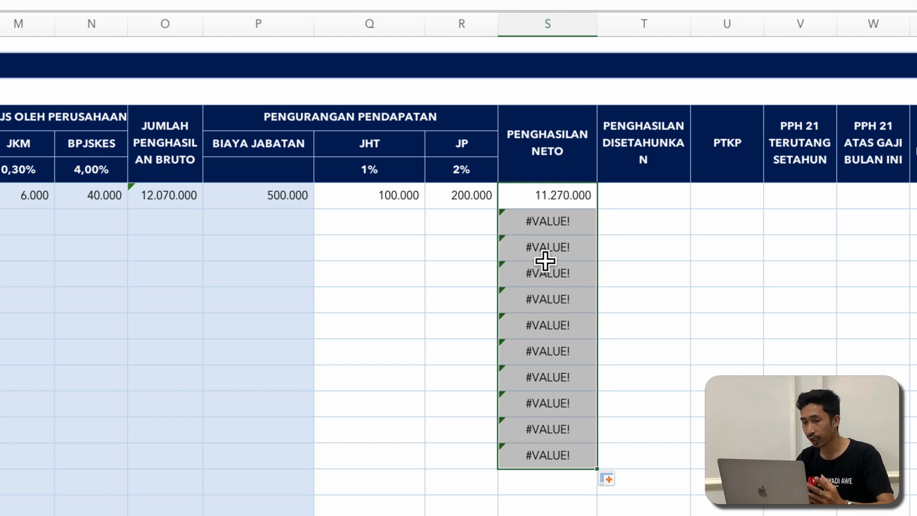
# Step: Check the cell references of the net income formulas in S7 and S8
pyautogui.click(574, 197)
pyautogui.doubleClick(574, 196)
pyautogui.press('Return')
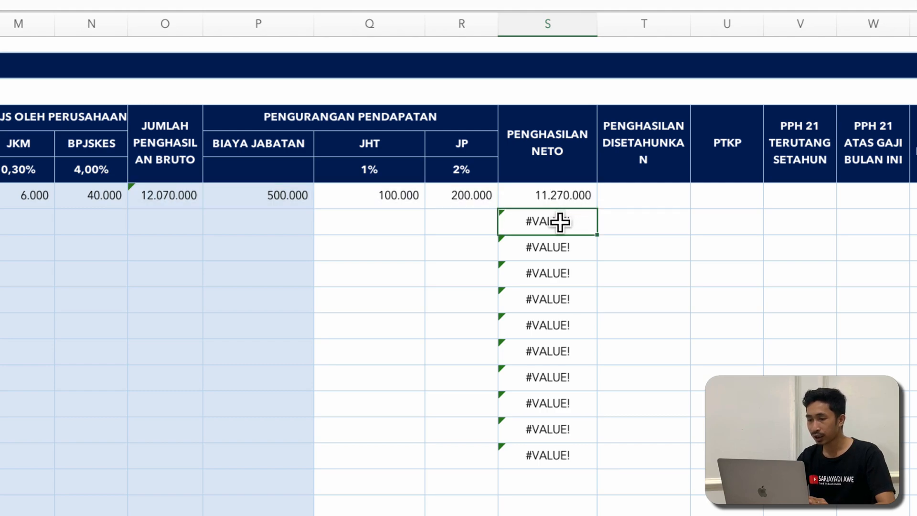
pyautogui.doubleClick(561, 221)
pyautogui.press('Return')
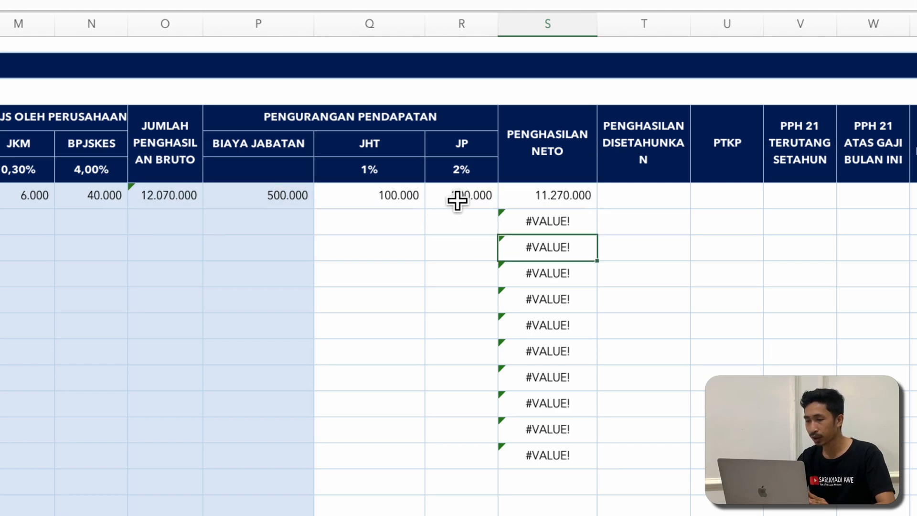
# Step: Wrap the net income formula in S7 in IFERROR with an empty text as fallback: =IFERROR(O7-P7-Q7-R7;"")
pyautogui.click(545, 197)
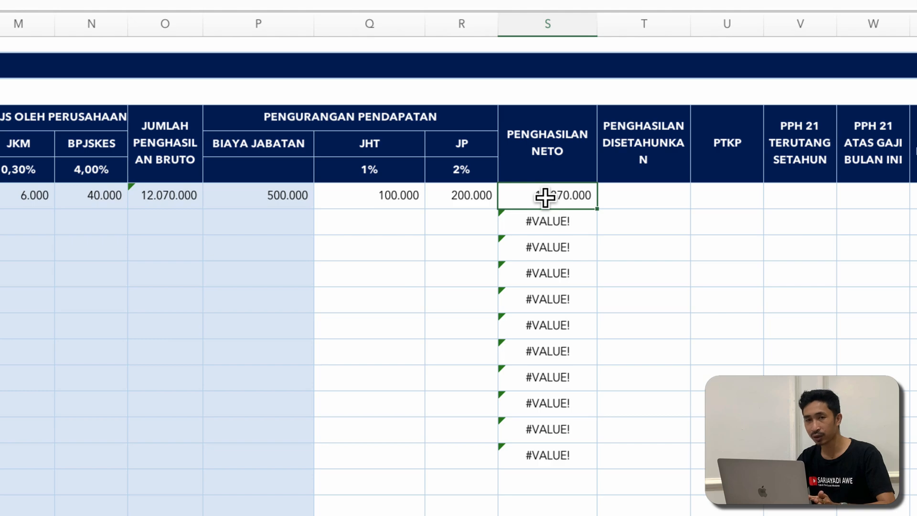
pyautogui.doubleClick(545, 197)
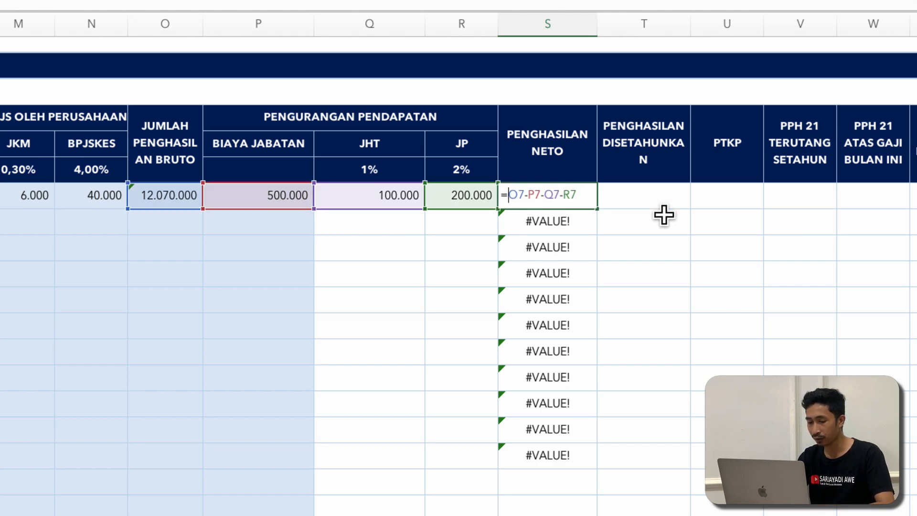
pyautogui.write('IF')
pyautogui.doubleClick(548, 280)
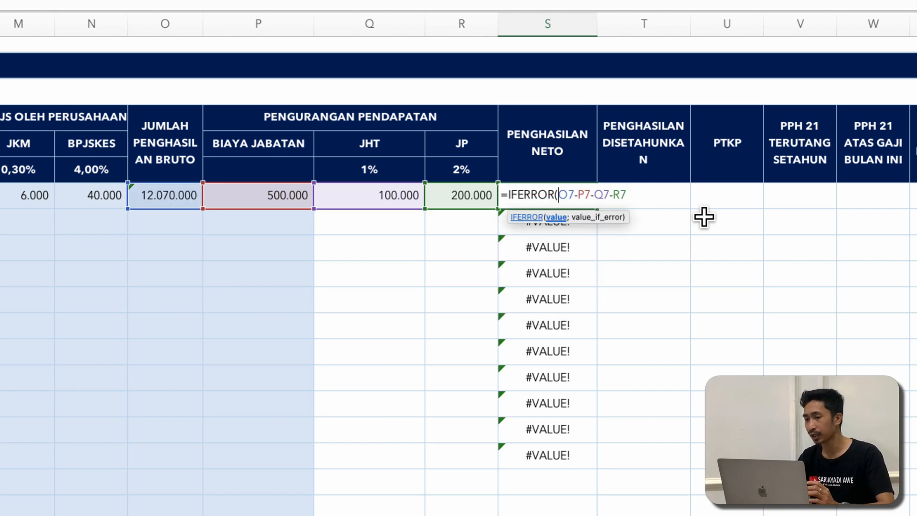
pyautogui.click(644, 193)
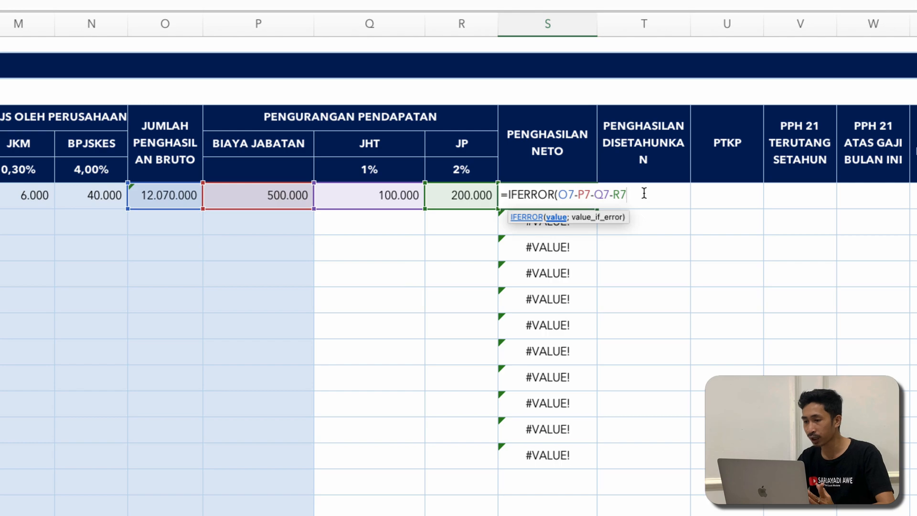
pyautogui.write(';')
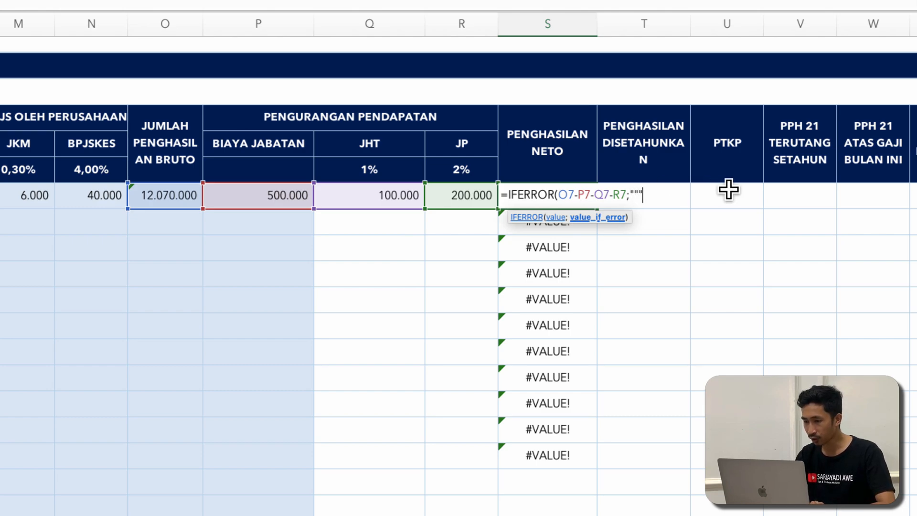
pyautogui.write(')')
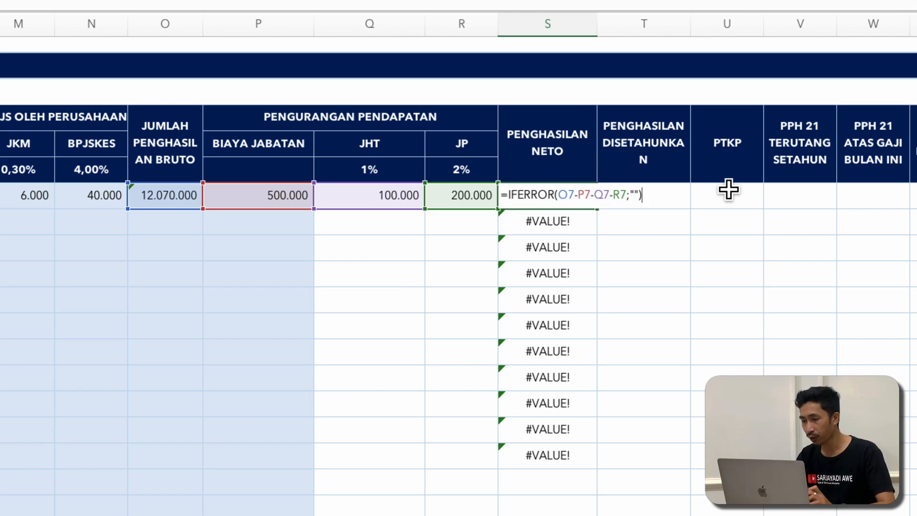
pyautogui.press('Return')
pyautogui.press('Up')
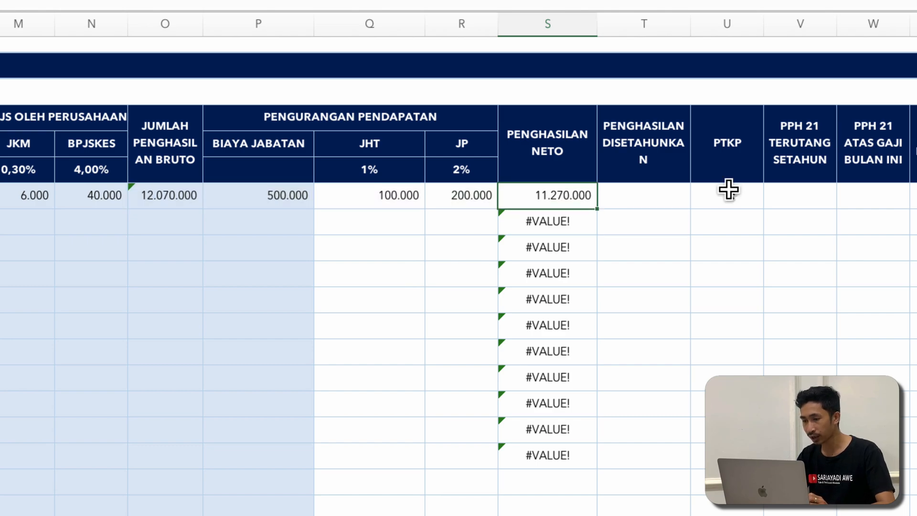
# Step: Fill the IFERROR net income formula from S7 down to S17
pyautogui.moveTo(597, 209); pyautogui.dragTo(573, 221)
pyautogui.click(551, 332)
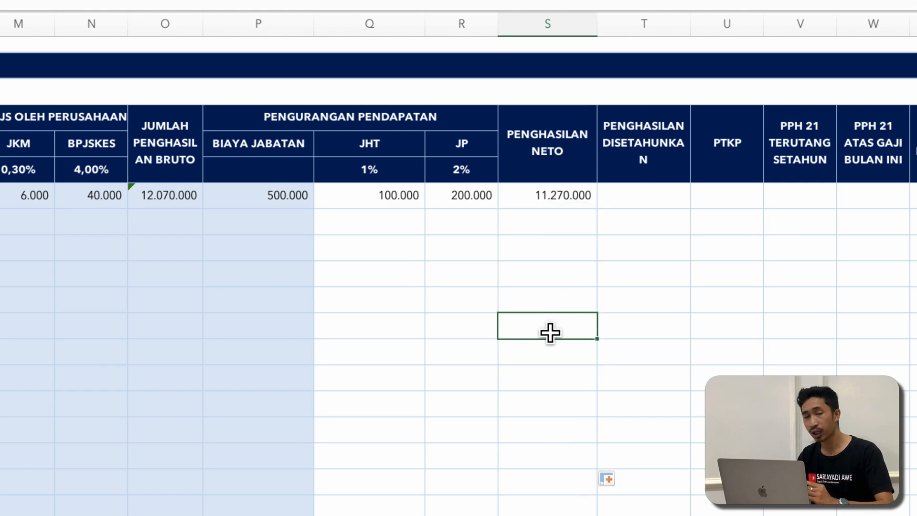
# Step: Widen the PENGHASILAN DISETAHUNKAN column T to a width of 15,00
pyautogui.click(648, 193)
pyautogui.click(661, 140)
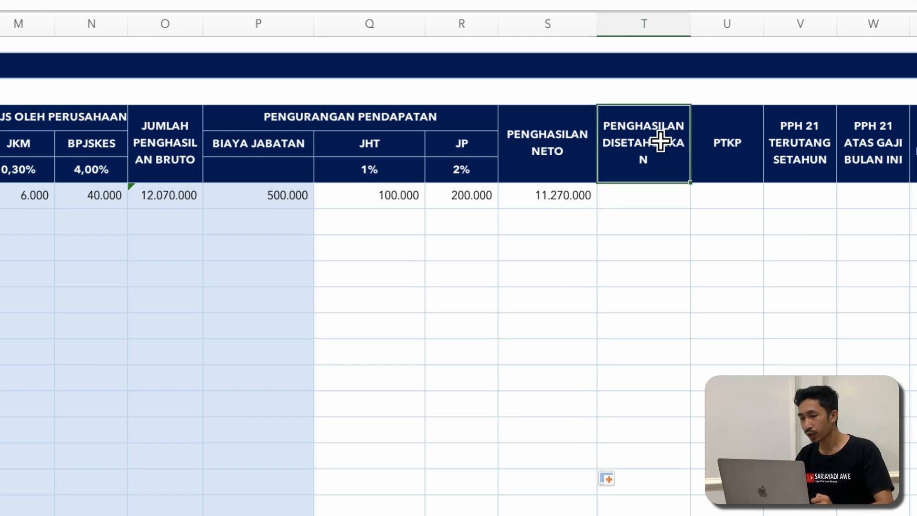
pyautogui.moveTo(691, 26); pyautogui.dragTo(705, 26)
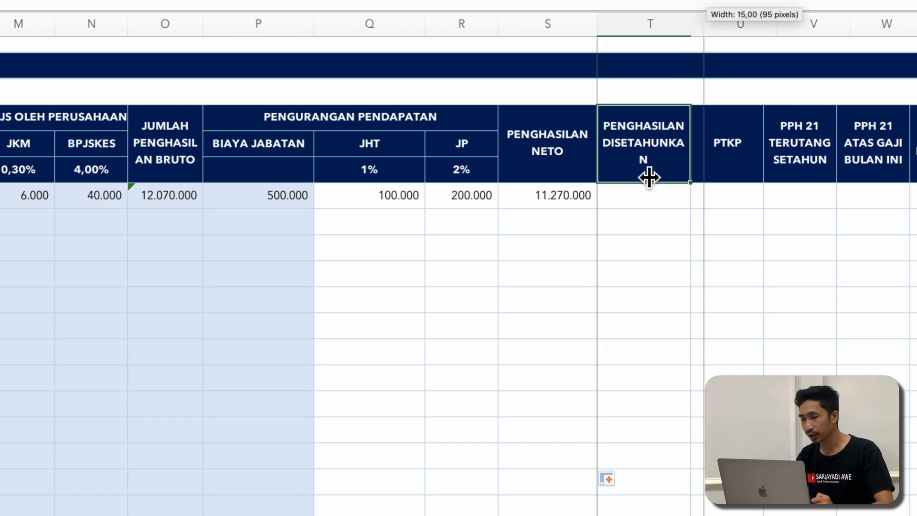
# Step: Calculate PENGHASILAN DISETAHUNKAN in T7 by multiplying net income by the income months with =S7*E7
pyautogui.click(621, 198)
pyautogui.click(549, 204)
pyautogui.click(630, 204)
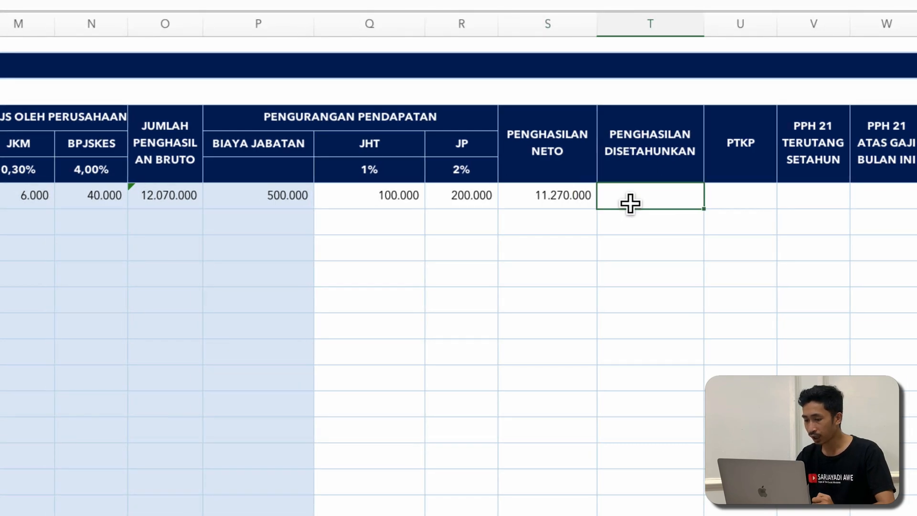
pyautogui.write('=')
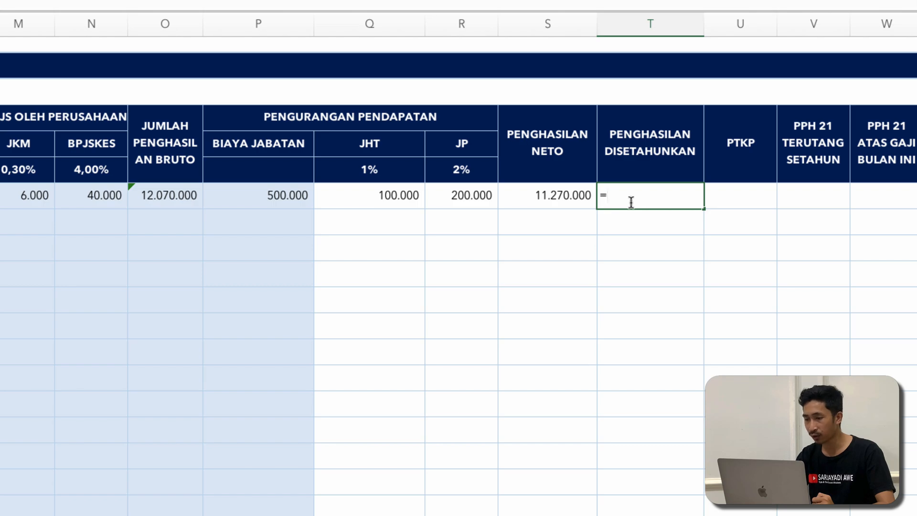
pyautogui.click(557, 195)
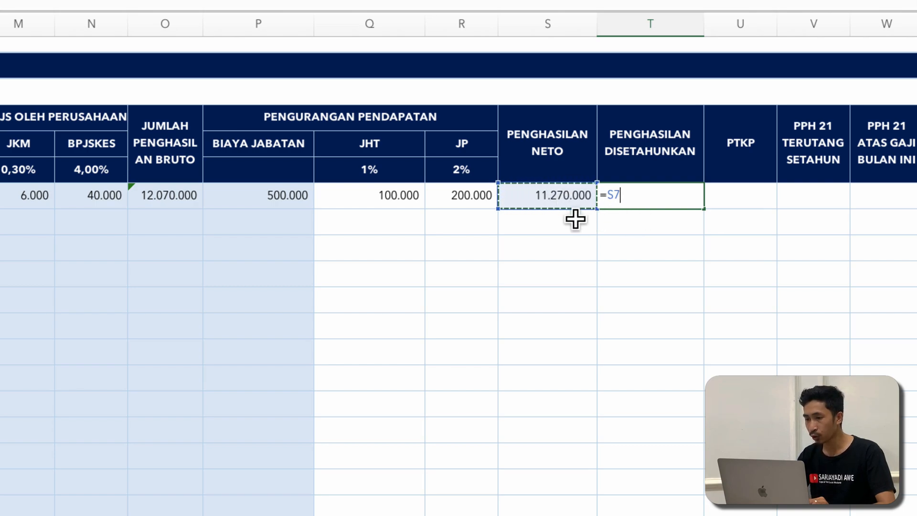
pyautogui.write('*')
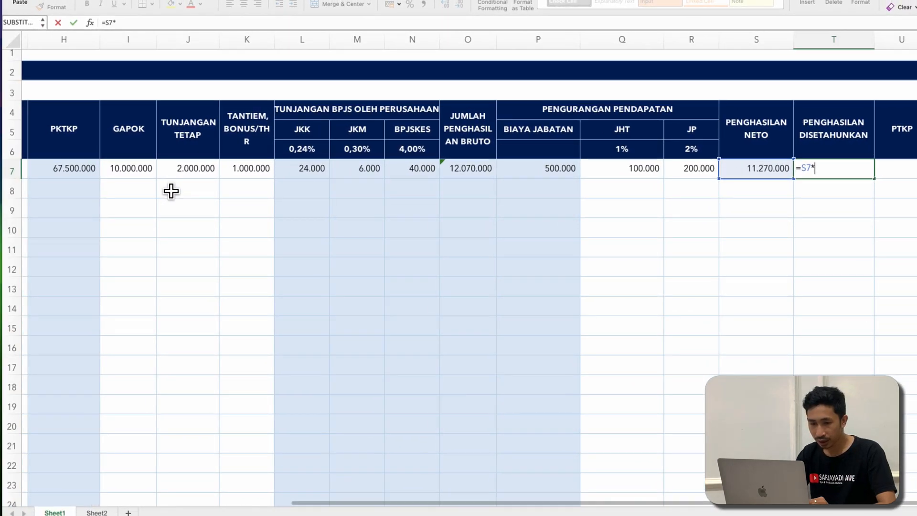
pyautogui.hscroll(-5, 104, 200)
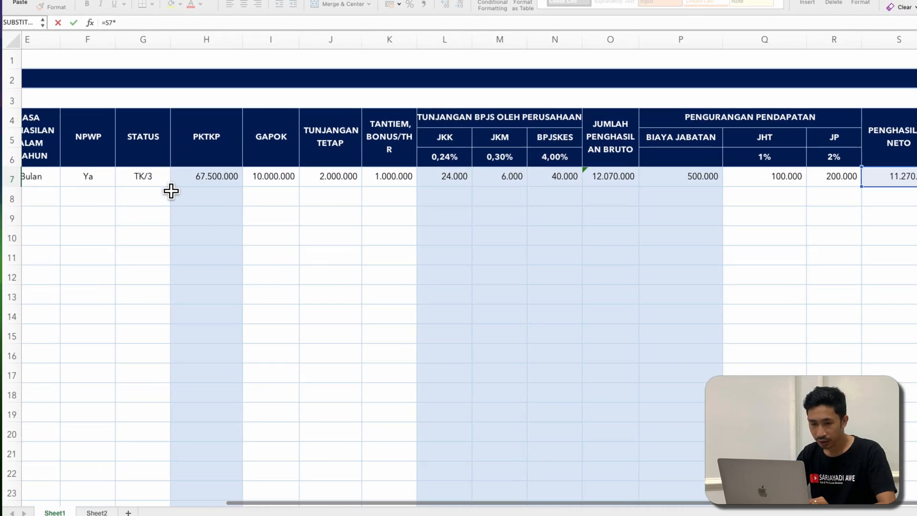
pyautogui.hscroll(-3, 171, 191)
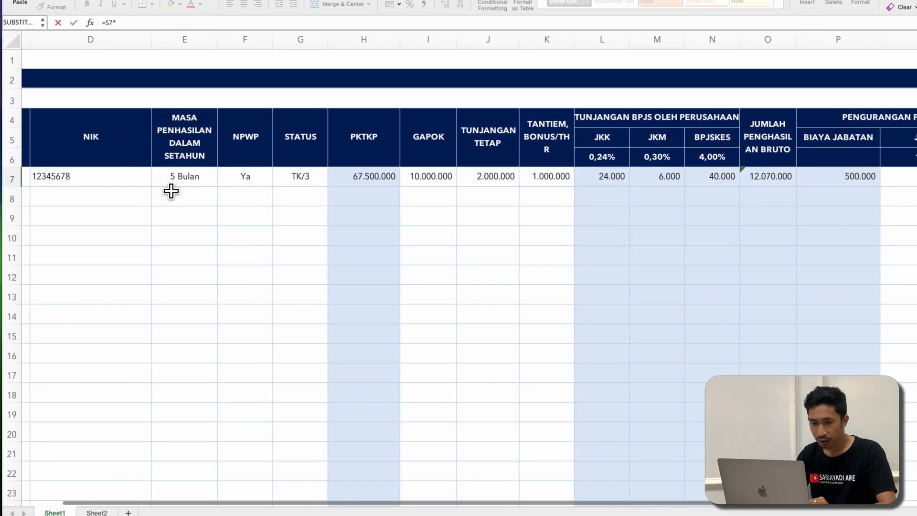
pyautogui.click(186, 175)
pyautogui.hscroll(5, 403, 260)
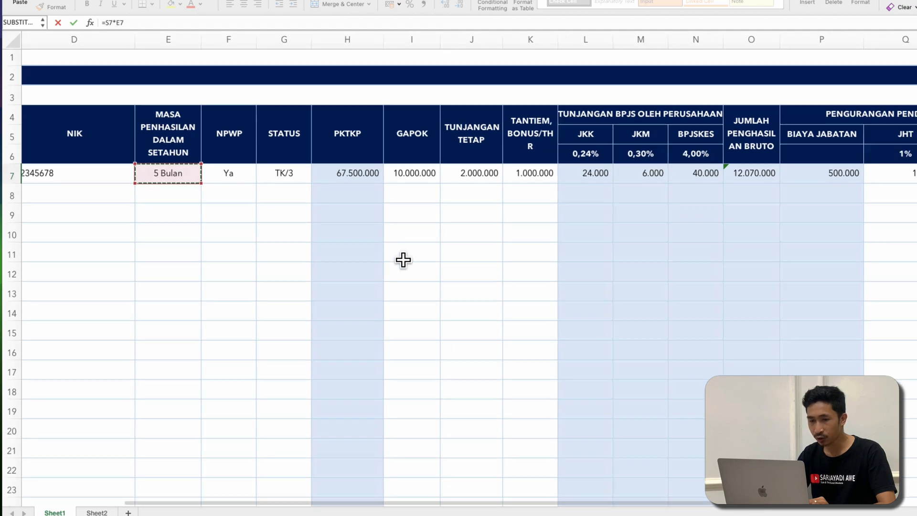
pyautogui.hscroll(1, 403, 260)
pyautogui.press('Return')
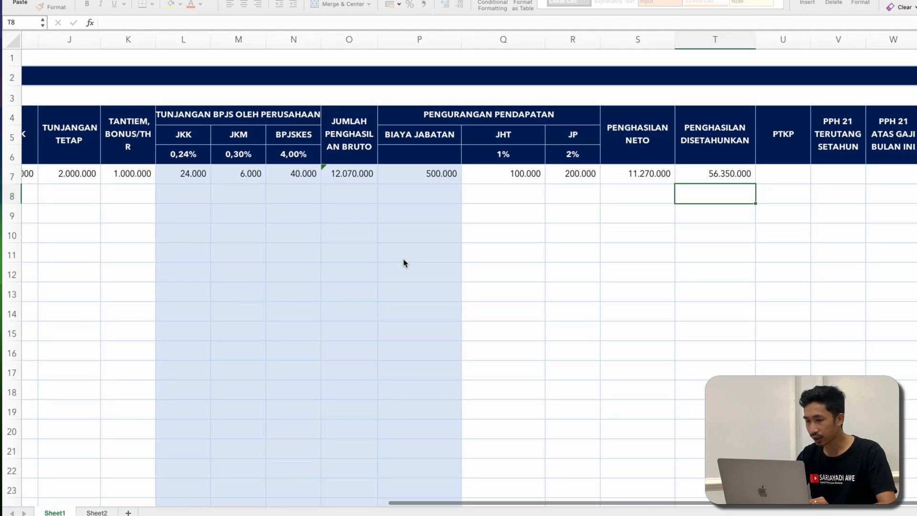
# Step: Set the income period in a year in E7 to 12 months
pyautogui.click(721, 180)
pyautogui.hscroll(-6, 382, 229)
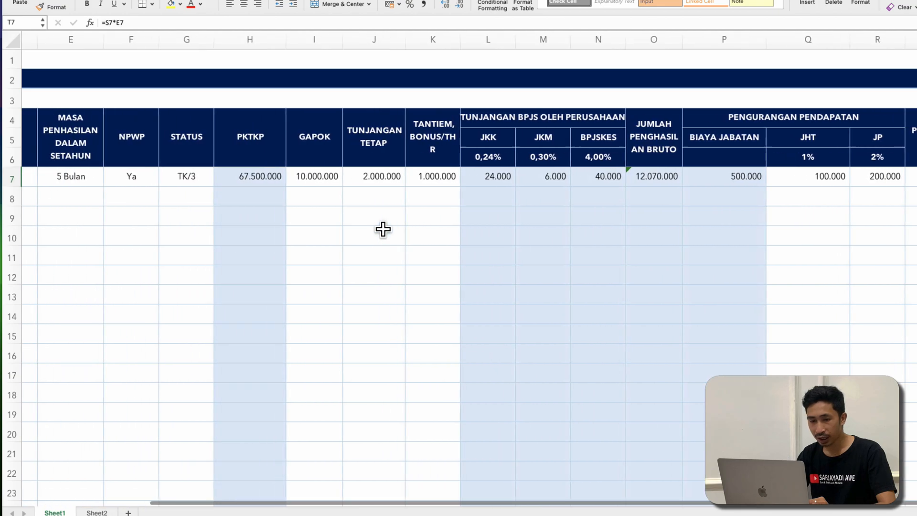
pyautogui.click(213, 178)
pyautogui.click(249, 181)
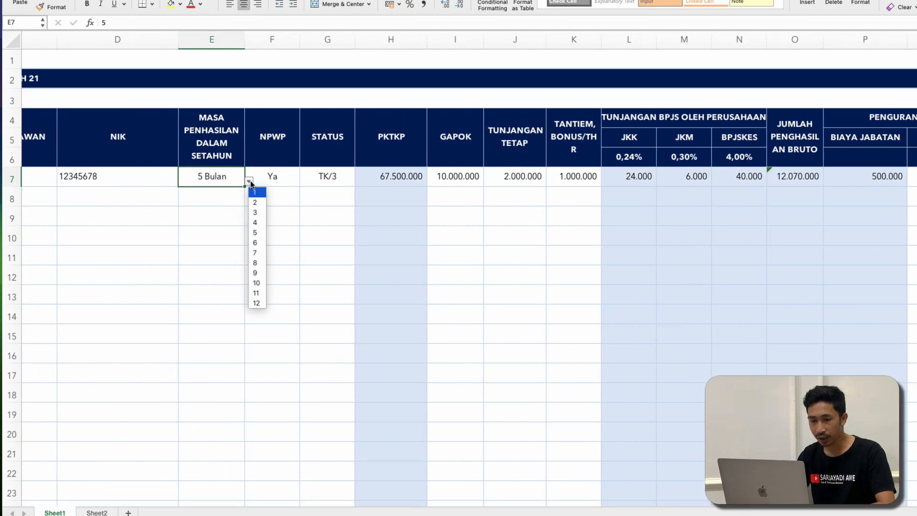
pyautogui.click(256, 304)
pyautogui.press('Return')
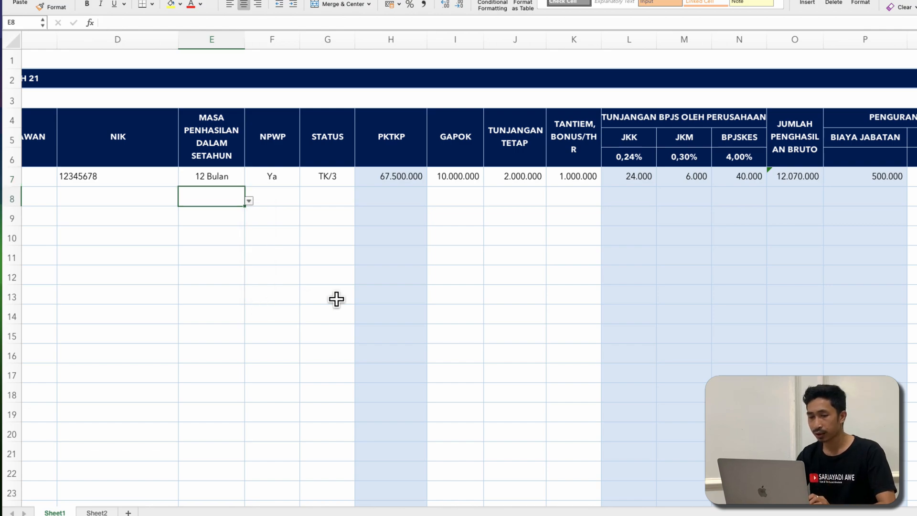
# Step: Check the annualized income result in T7 and its formula references
pyautogui.click(497, 256)
pyautogui.hscroll(6, 496, 256)
pyautogui.hscroll(2, 497, 256)
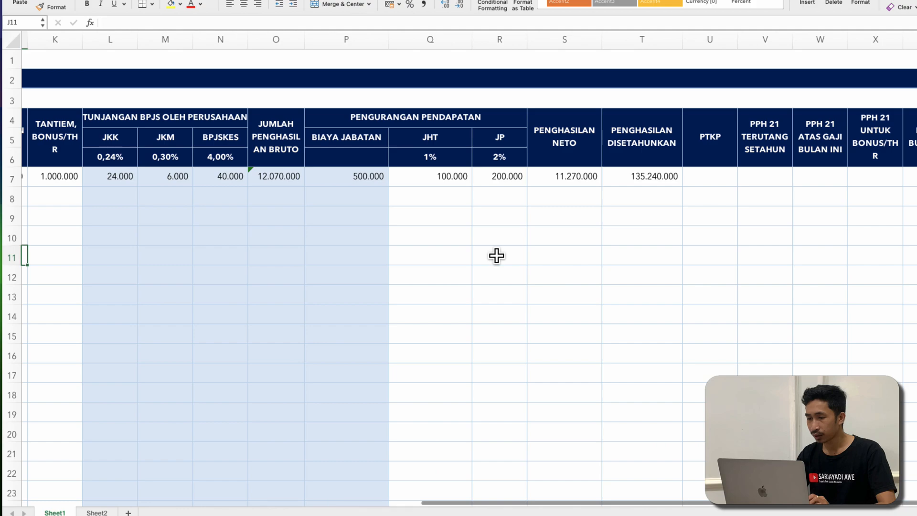
pyautogui.click(642, 176)
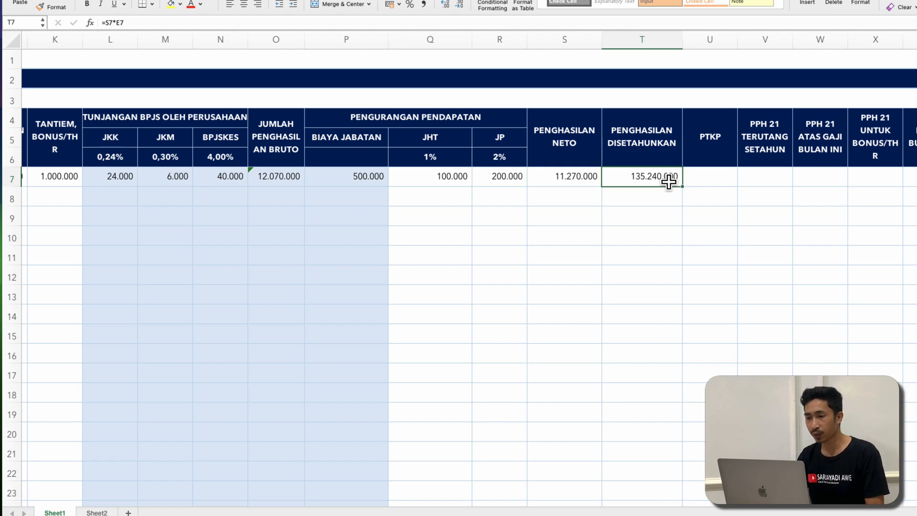
pyautogui.doubleClick(668, 180)
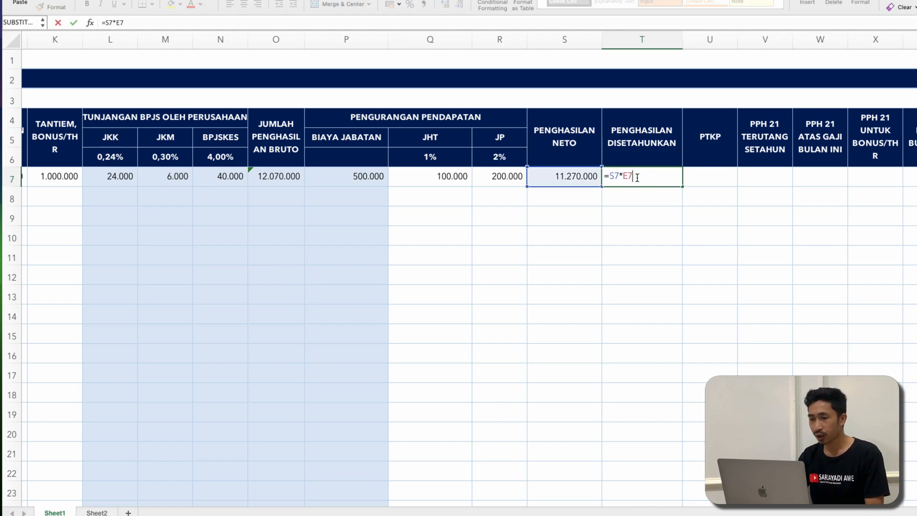
pyautogui.press('Return')
# Step: Fill the annualized income formula from T7 down to T18
pyautogui.click(657, 174)
pyautogui.moveTo(683, 187); pyautogui.dragTo(675, 411)
pyautogui.click(651, 297)
# Step: Wrap the annualized income formula in T7 in IFERROR with an empty text as fallback: =IFERROR(S7*E7;"")
pyautogui.doubleClick(648, 183)
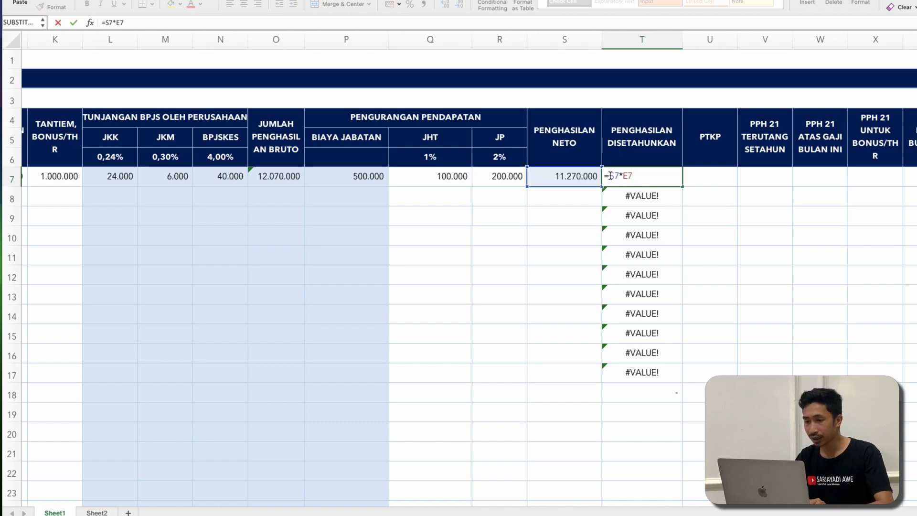
pyautogui.write('IF')
pyautogui.press('Down')
pyautogui.press('Tab')
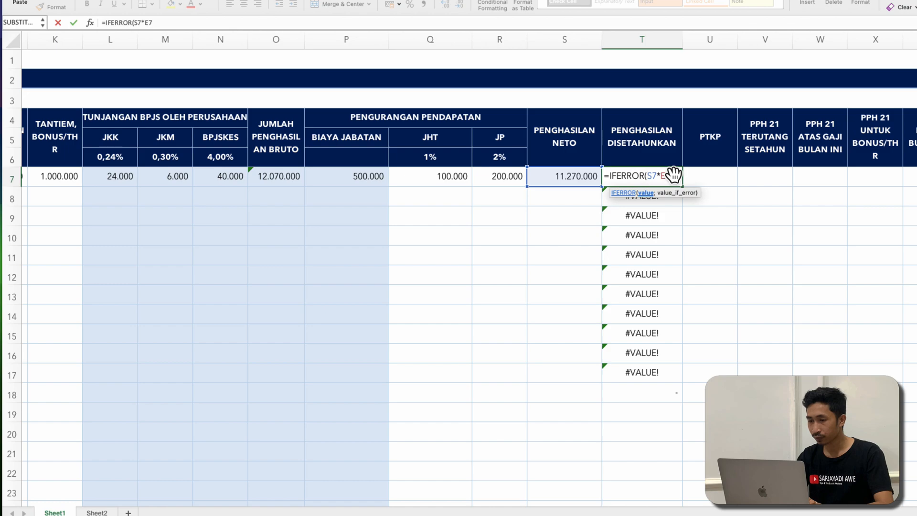
pyautogui.write(';')
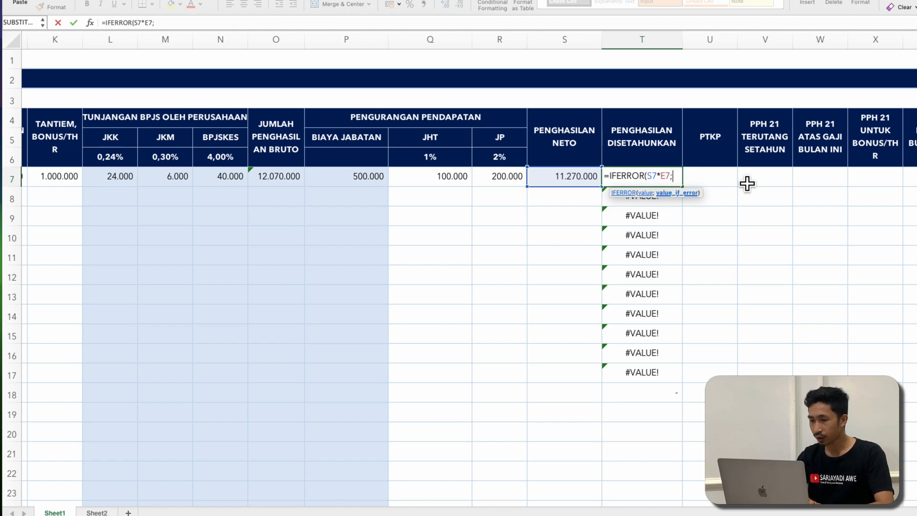
pyautogui.write('"")')
pyautogui.press('Return')
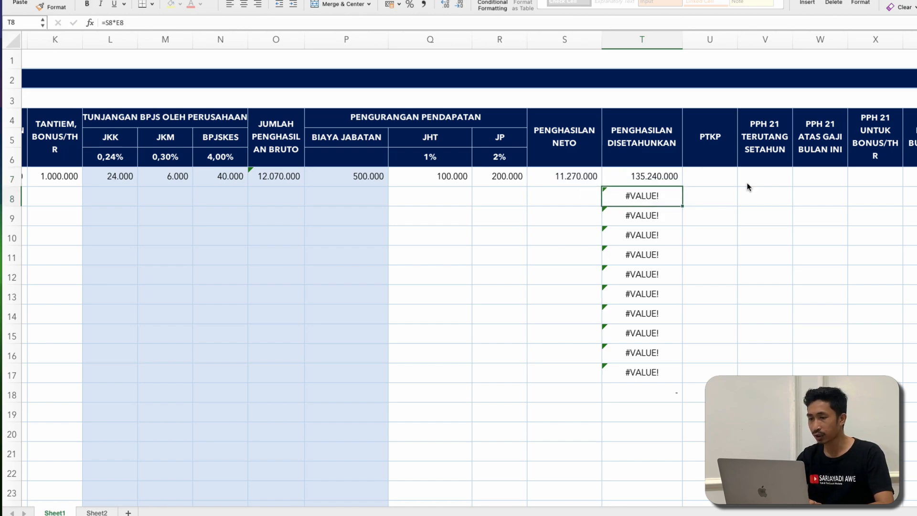
# Step: Fill the IFERROR annualized income formula from T7 down to T19
pyautogui.click(676, 182)
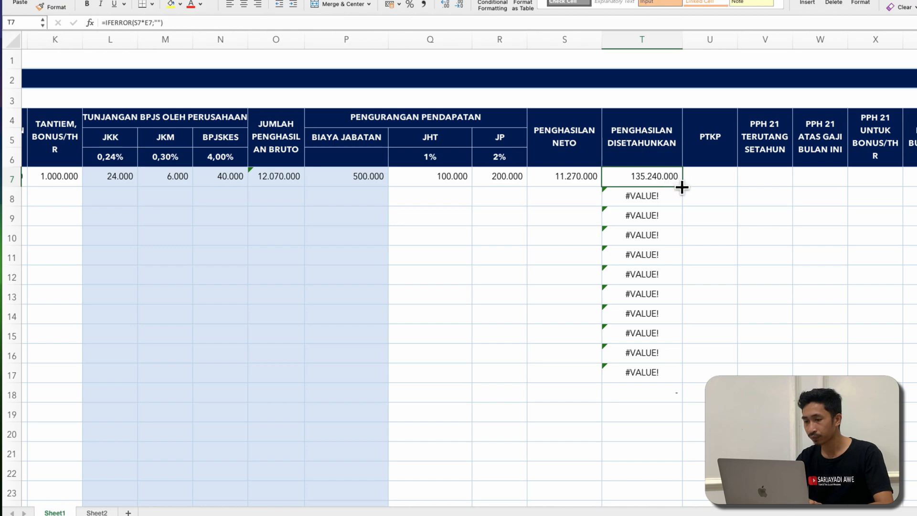
pyautogui.moveTo(681, 186); pyautogui.dragTo(681, 429)
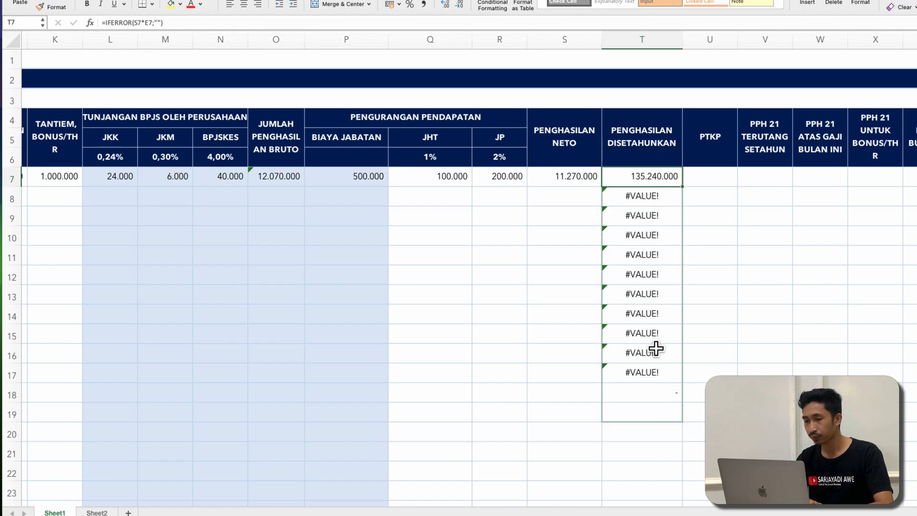
pyautogui.click(655, 348)
# Step: Compare the PTKP heading of column U with the PKTKP heading of column H
pyautogui.click(714, 194)
pyautogui.click(713, 179)
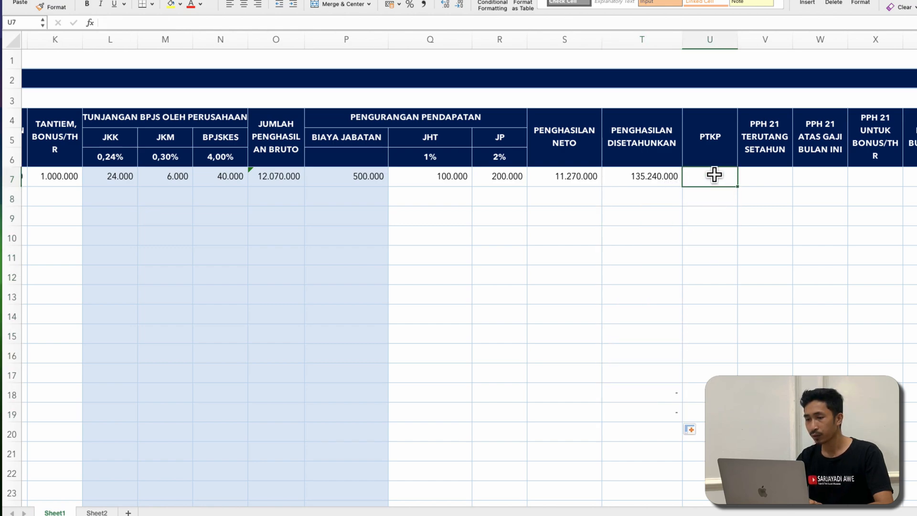
pyautogui.click(669, 180)
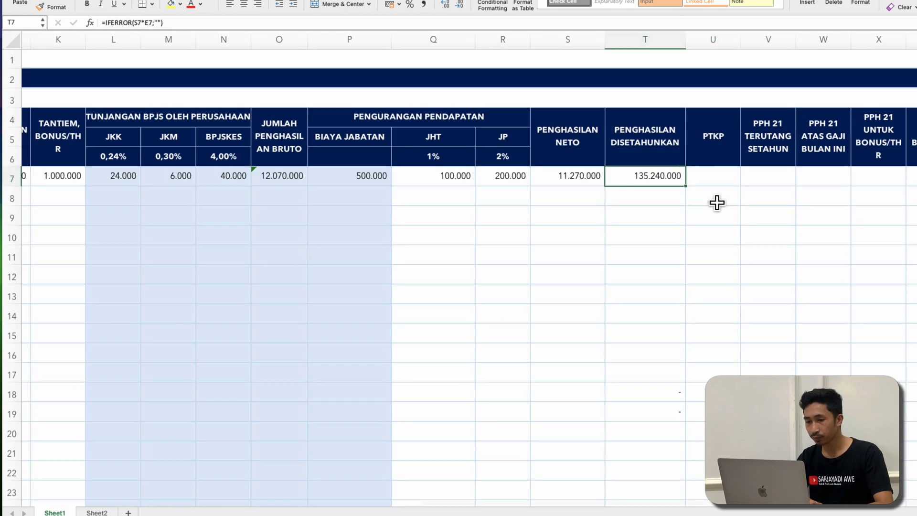
pyautogui.hscroll(3, 716, 202)
pyautogui.click(616, 135)
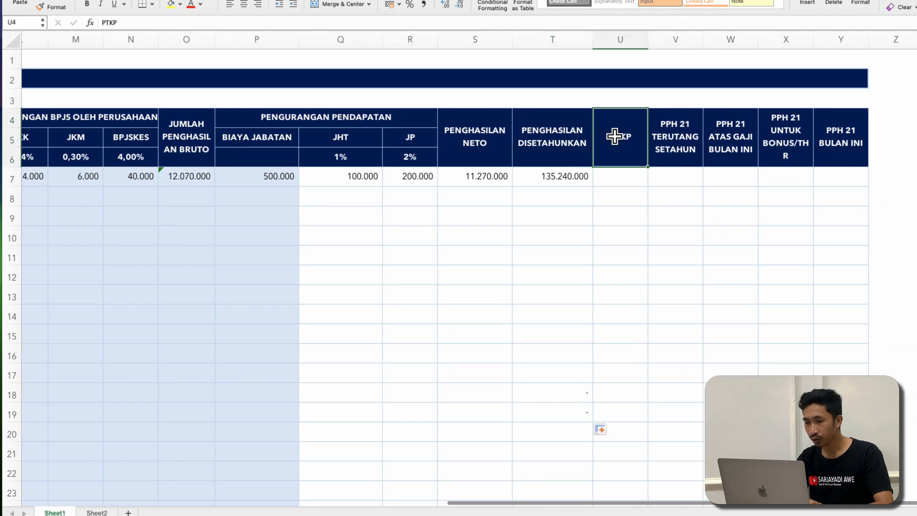
pyautogui.click(627, 179)
pyautogui.hscroll(-5, 627, 180)
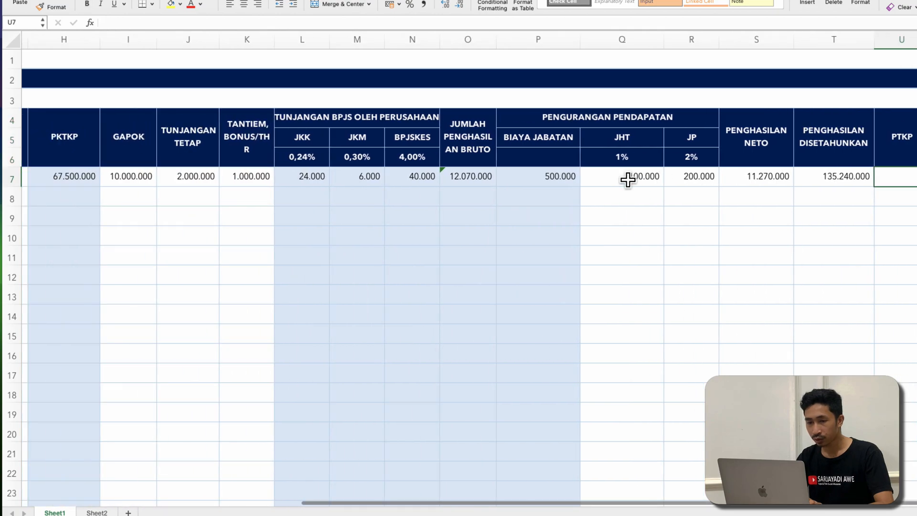
pyautogui.hscroll(5, 628, 180)
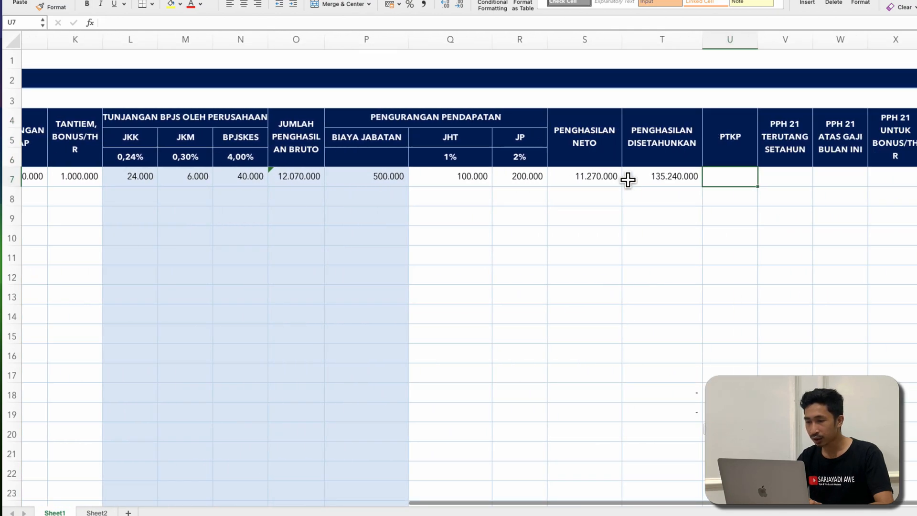
# Step: Correct the column H heading from PKTKP to PTKP
pyautogui.hscroll(-3, 627, 179)
pyautogui.hscroll(-2, 627, 180)
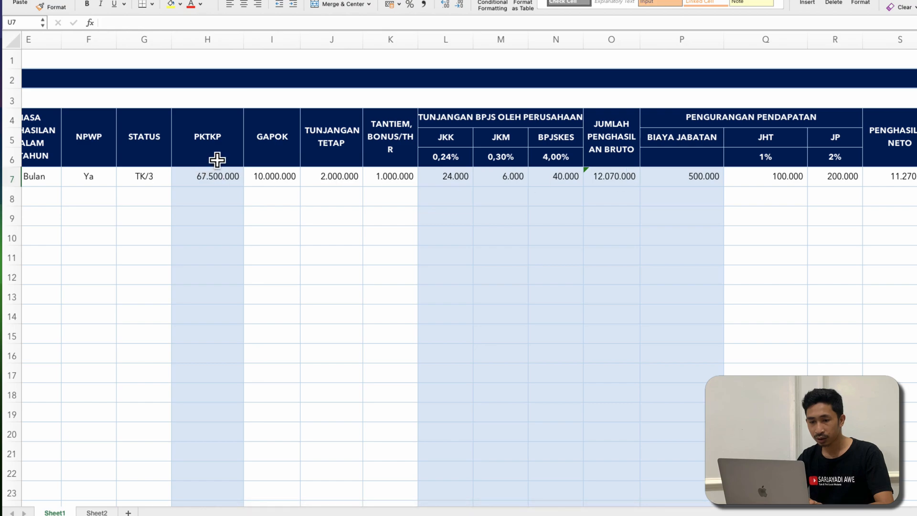
pyautogui.doubleClick(214, 144)
pyautogui.click(205, 139)
pyautogui.press('BackSpace')
pyautogui.press('Return')
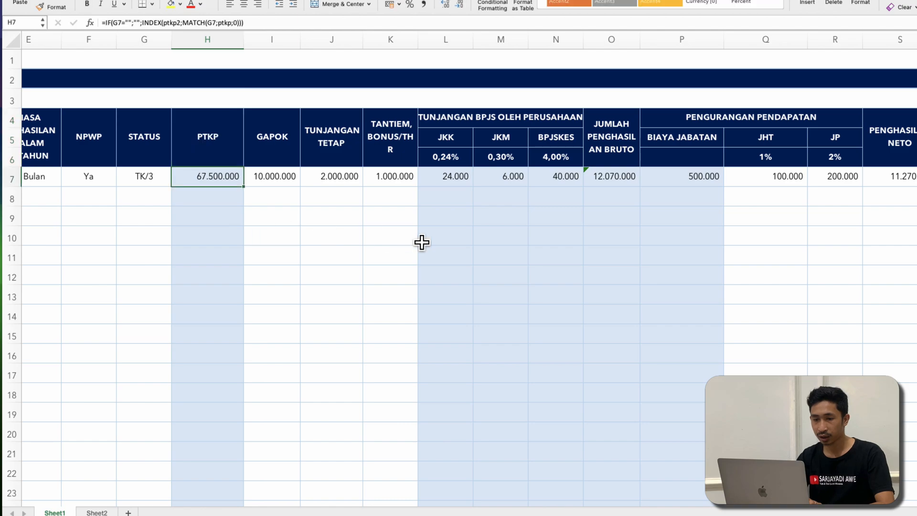
# Step: Rename the column U heading to PKP
pyautogui.hscroll(3, 420, 242)
pyautogui.hscroll(5, 421, 243)
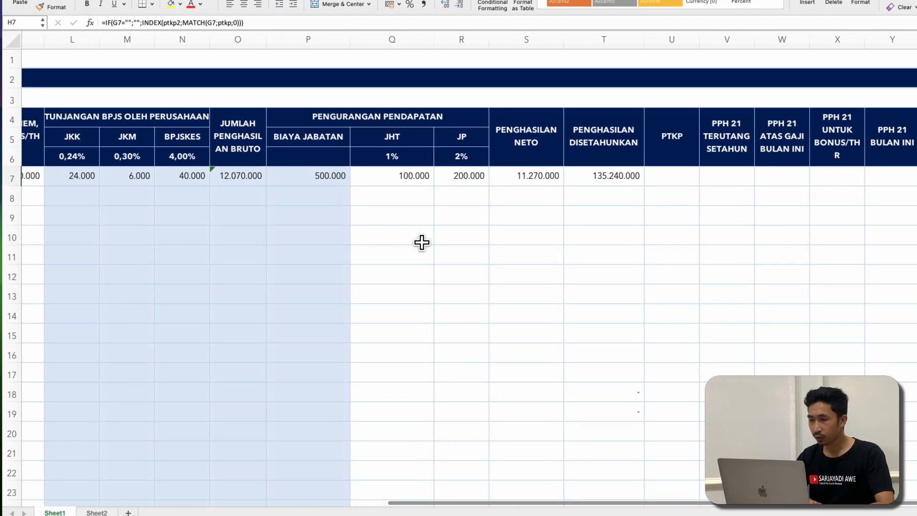
pyautogui.click(637, 137)
pyautogui.doubleClick(636, 137)
pyautogui.click(612, 137)
pyautogui.press('BackSpace')
pyautogui.press('Return')
pyautogui.click(629, 143)
pyautogui.click(623, 194)
pyautogui.click(619, 180)
pyautogui.click(580, 180)
pyautogui.click(626, 180)
pyautogui.click(582, 170)
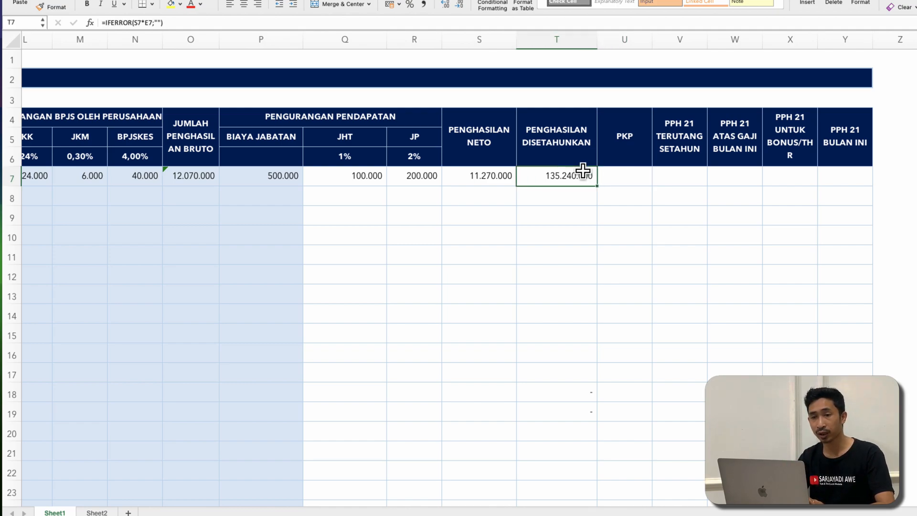
# Step: Enter the taxable income formula =T7-H7 in U7, subtracting PTKP from the annualized income
pyautogui.click(619, 172)
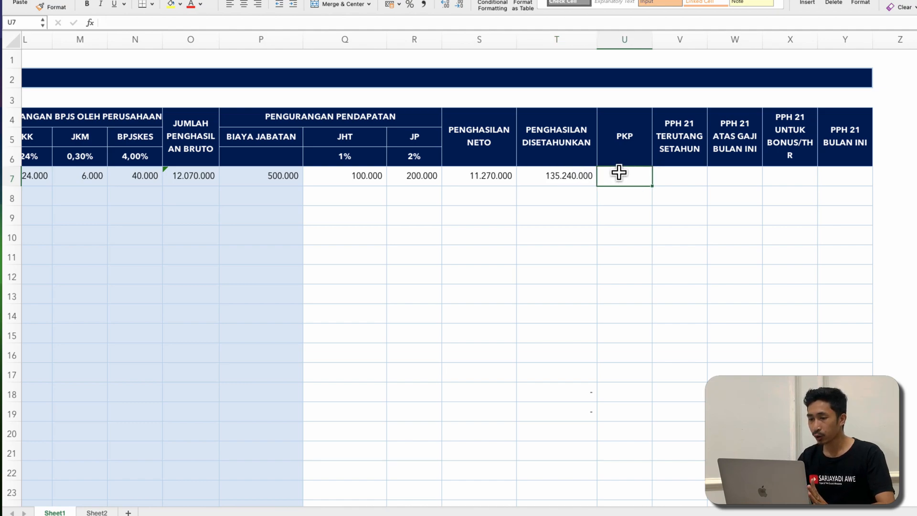
pyautogui.write('=')
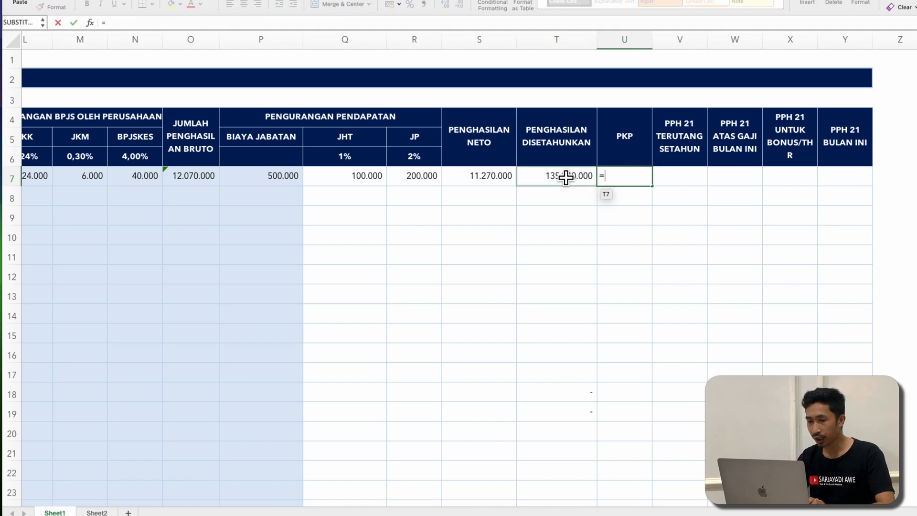
pyautogui.click(567, 176)
pyautogui.write('-')
pyautogui.hscroll(-4, 387, 210)
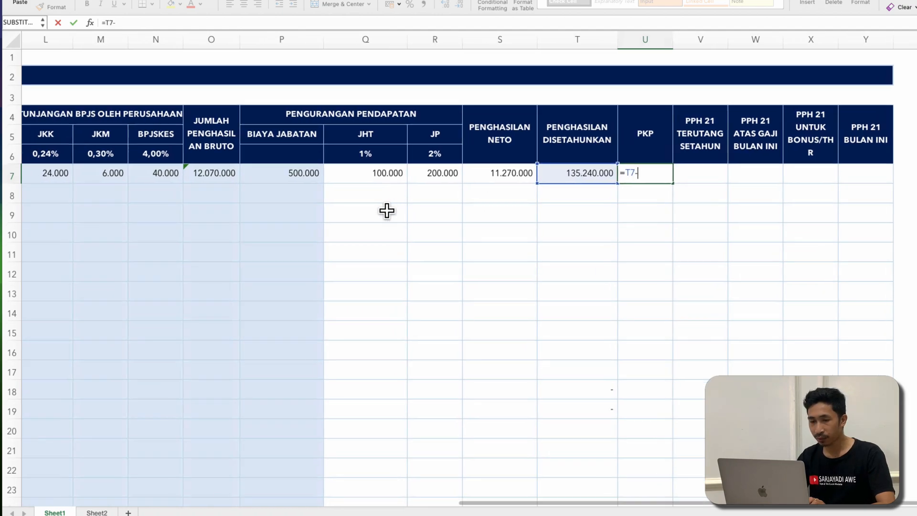
pyautogui.hscroll(-5, 387, 211)
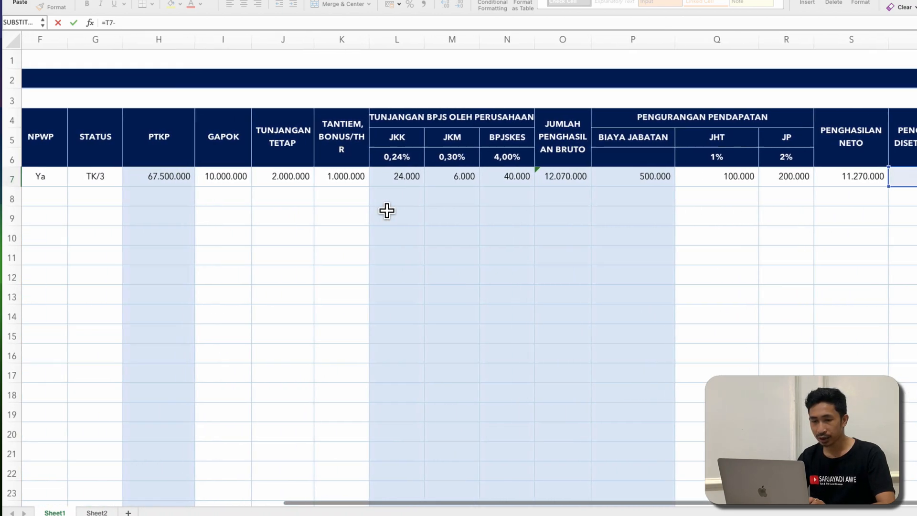
pyautogui.click(170, 176)
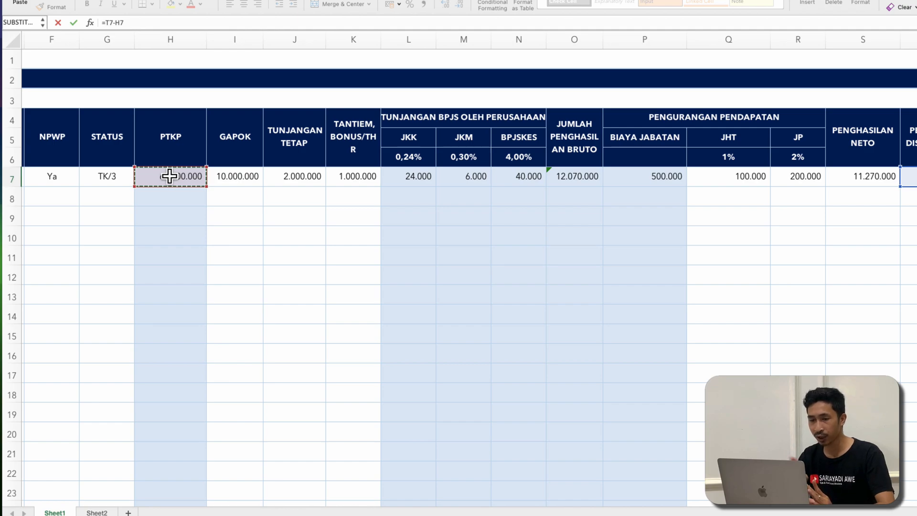
pyautogui.hscroll(2, 169, 176)
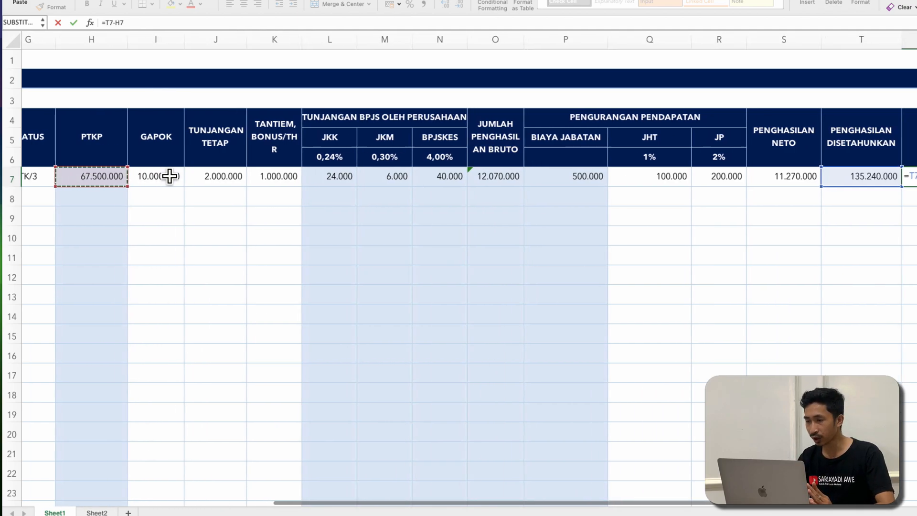
pyautogui.hscroll(3, 170, 177)
pyautogui.hscroll(-2, 170, 176)
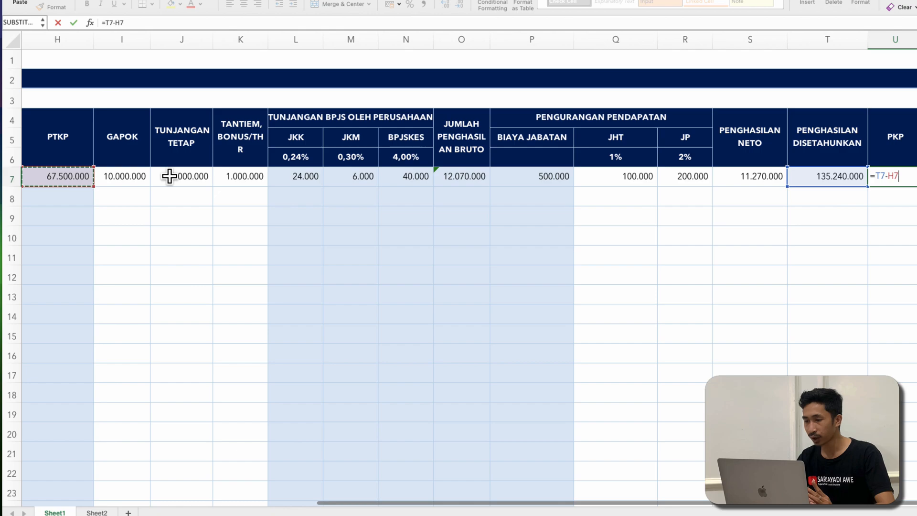
pyautogui.press('Return')
# Step: Fill the =T7-H7 formula from U7 down to U16
pyautogui.click(881, 170)
pyautogui.moveTo(901, 180); pyautogui.dragTo(875, 348)
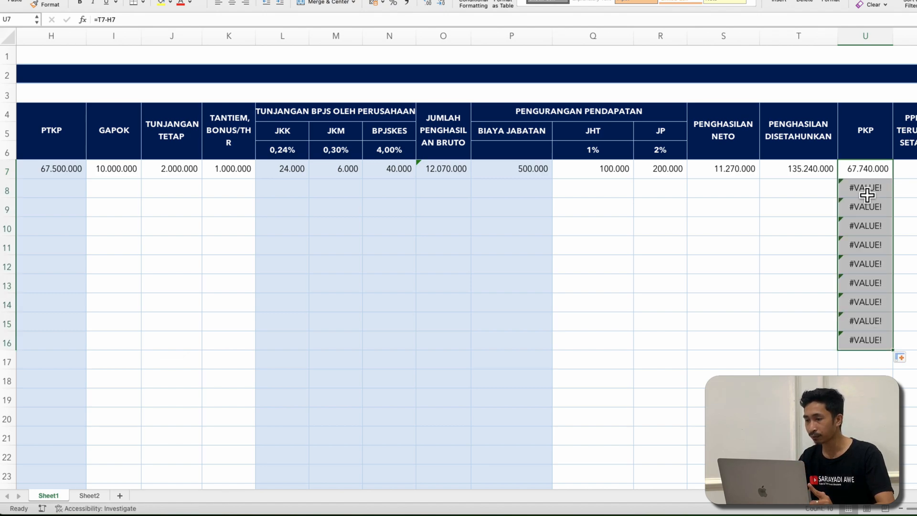
pyautogui.click(869, 165)
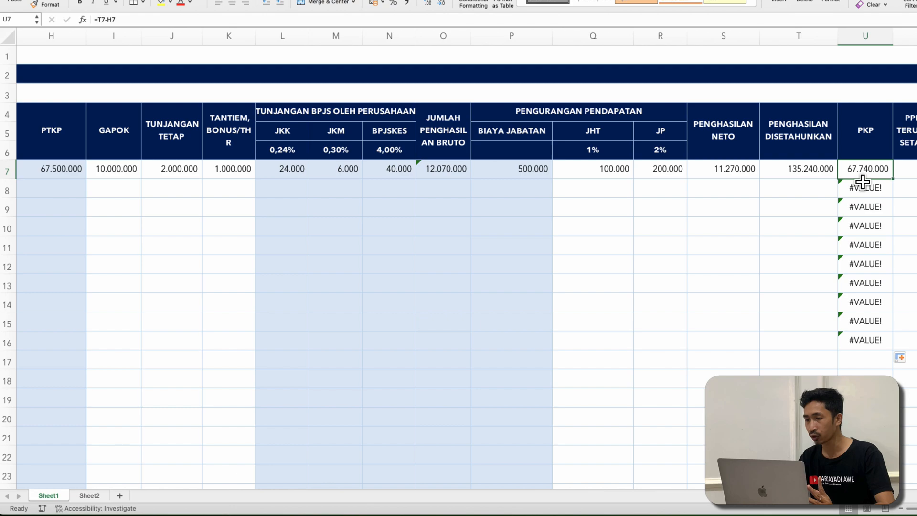
pyautogui.click(909, 183)
pyautogui.hscroll(3, 855, 180)
pyautogui.click(746, 168)
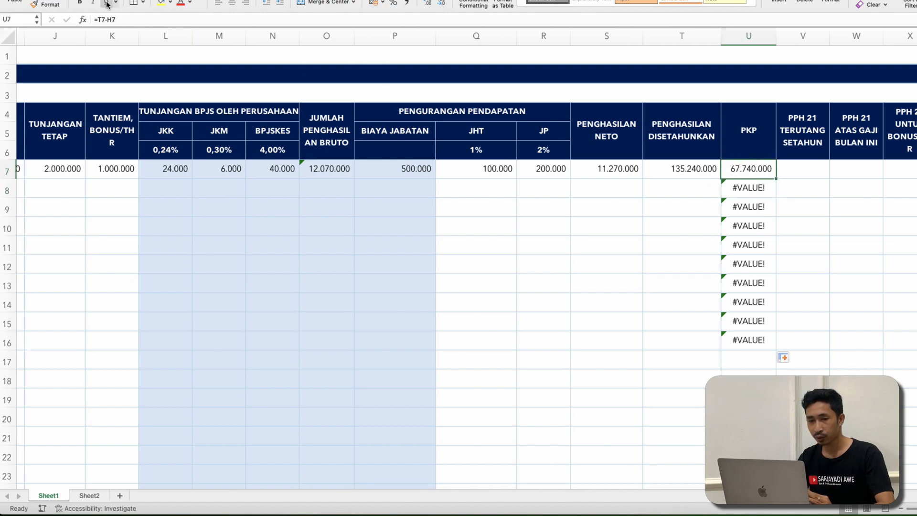
# Step: Wrap the U7 subtraction in IFERROR so it reads =IFERROR(T7-H7;"")
pyautogui.doubleClick(755, 168)
pyautogui.press('Left')
pyautogui.press('Left')
pyautogui.press('Left')
pyautogui.press('Left')
pyautogui.write('if')
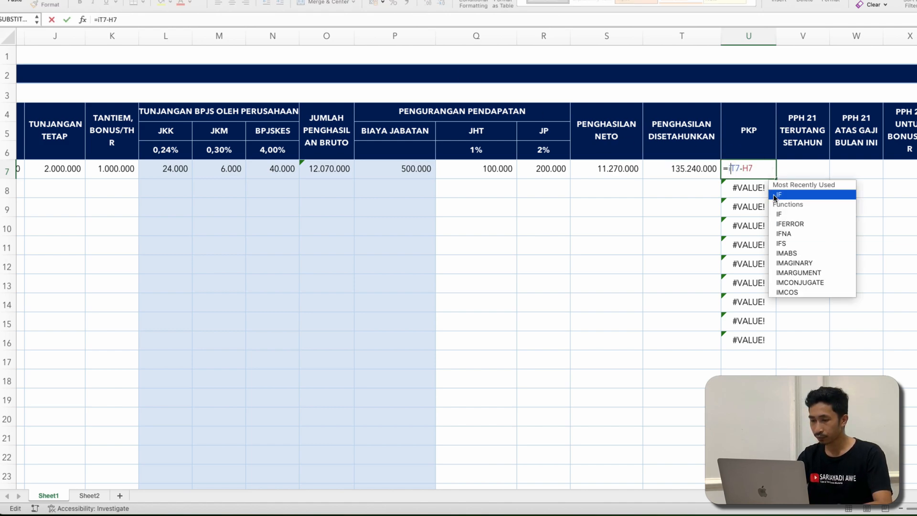
pyautogui.click(785, 224)
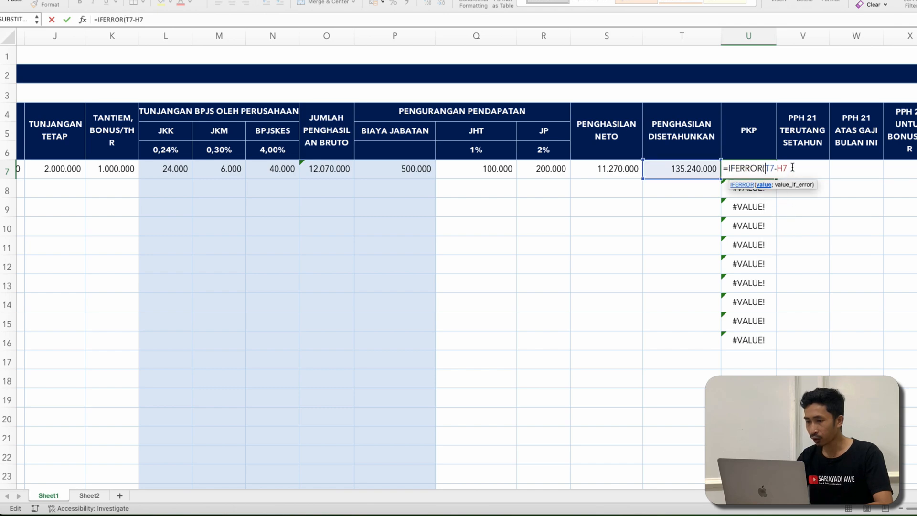
pyautogui.write(';""')
pyautogui.press('Return')
# Step: Fill the IFERROR taxable income formula from U7 down to U16
pyautogui.click(734, 165)
pyautogui.moveTo(776, 178); pyautogui.dragTo(763, 348)
pyautogui.click(667, 269)
pyautogui.click(758, 229)
pyautogui.click(768, 182)
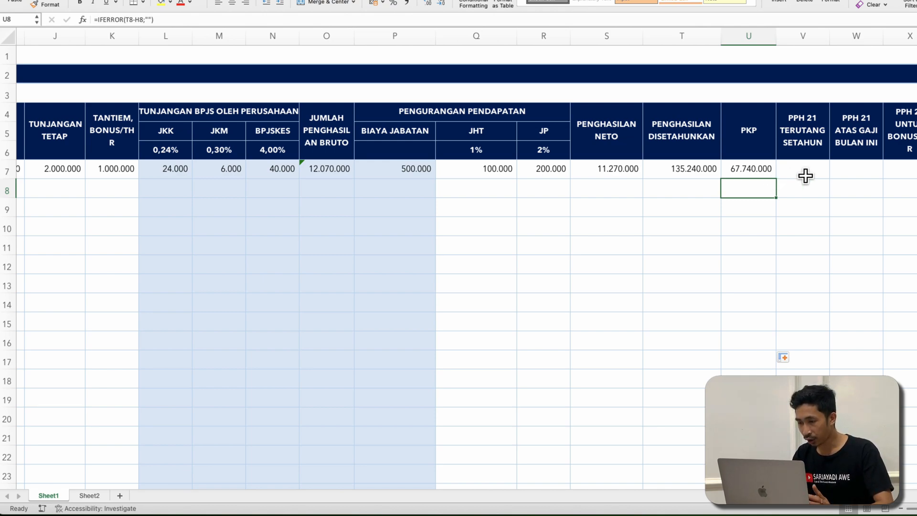
# Step: Round the taxable income in U7 down to thousands with =IFERROR(ROUNDDOWN(T7-H7;-3);"")
pyautogui.click(774, 173)
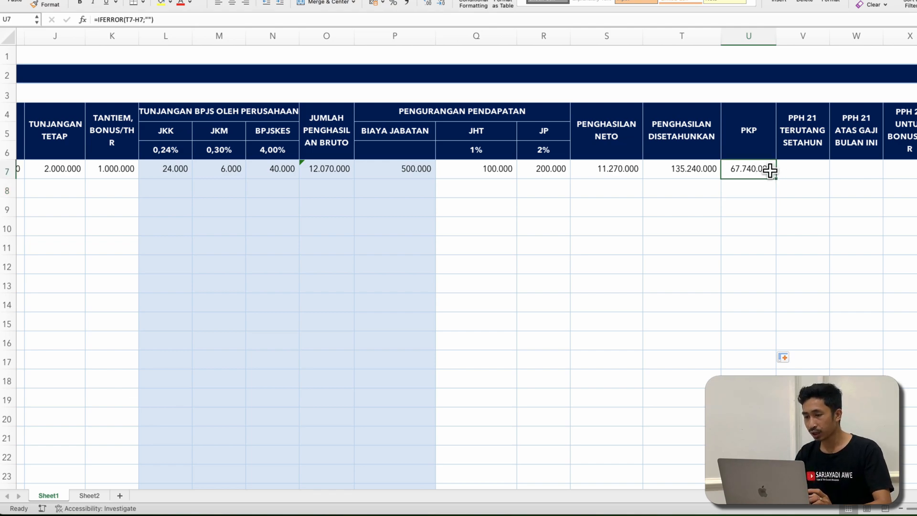
pyautogui.doubleClick(770, 170)
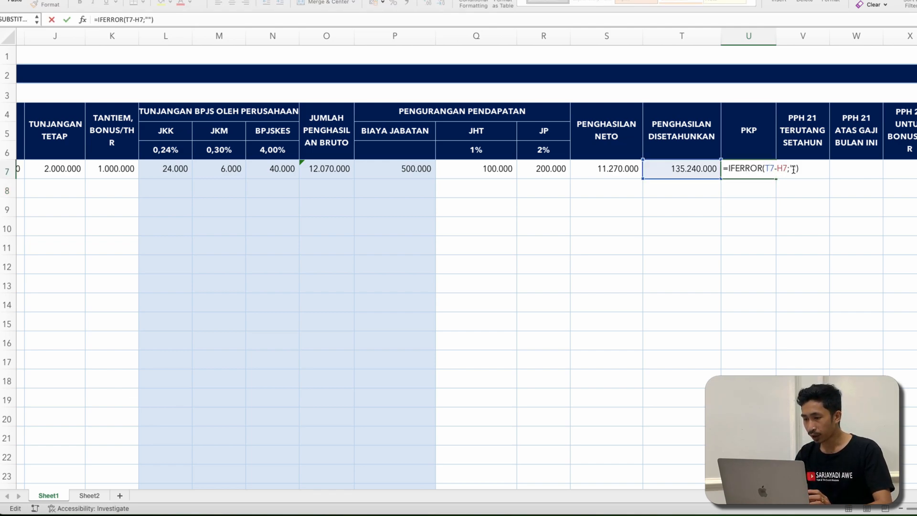
pyautogui.click(765, 170)
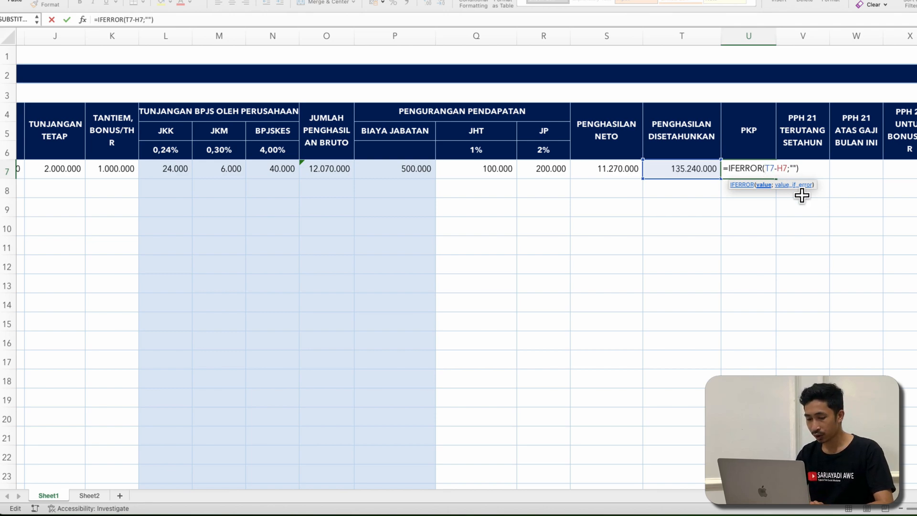
pyautogui.write('r')
pyautogui.press('BackSpace')
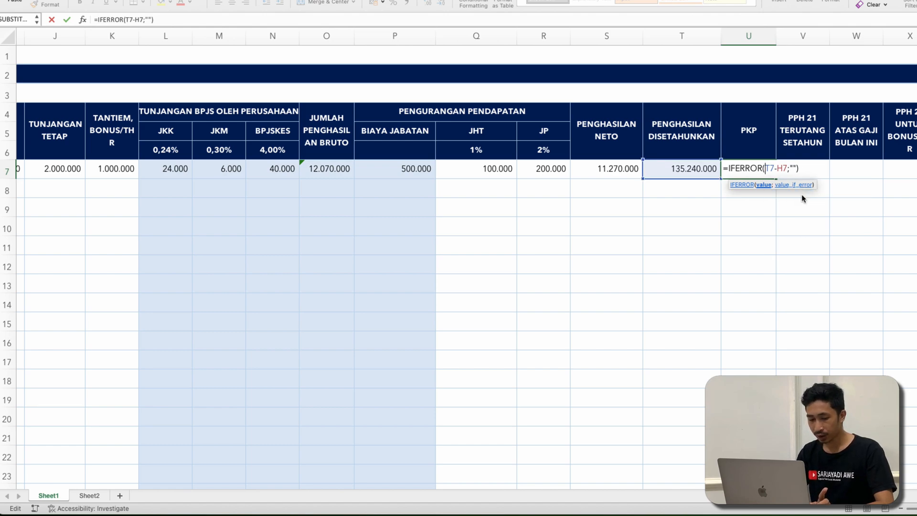
pyautogui.write('RO')
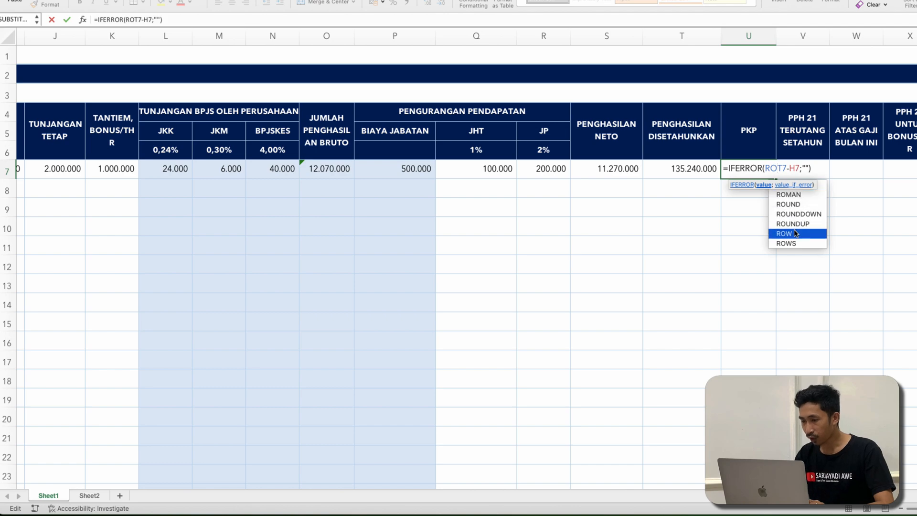
pyautogui.doubleClick(798, 214)
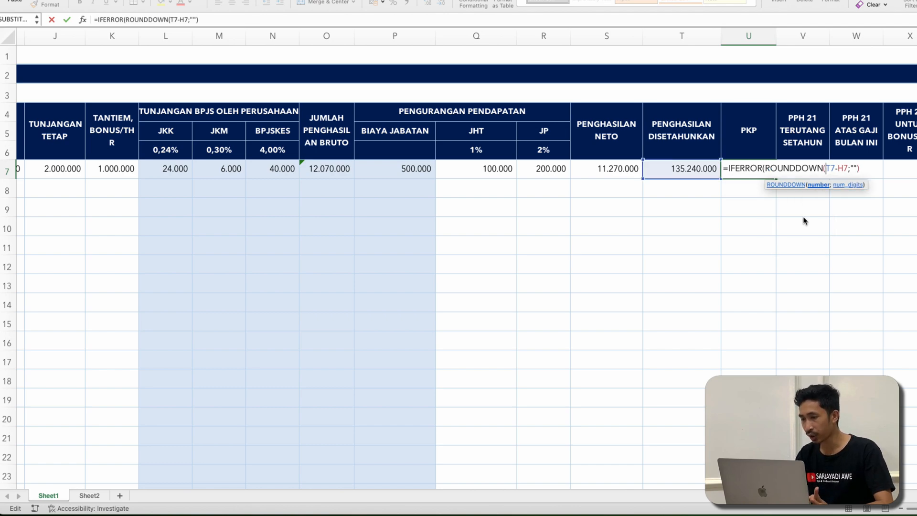
pyautogui.click(848, 167)
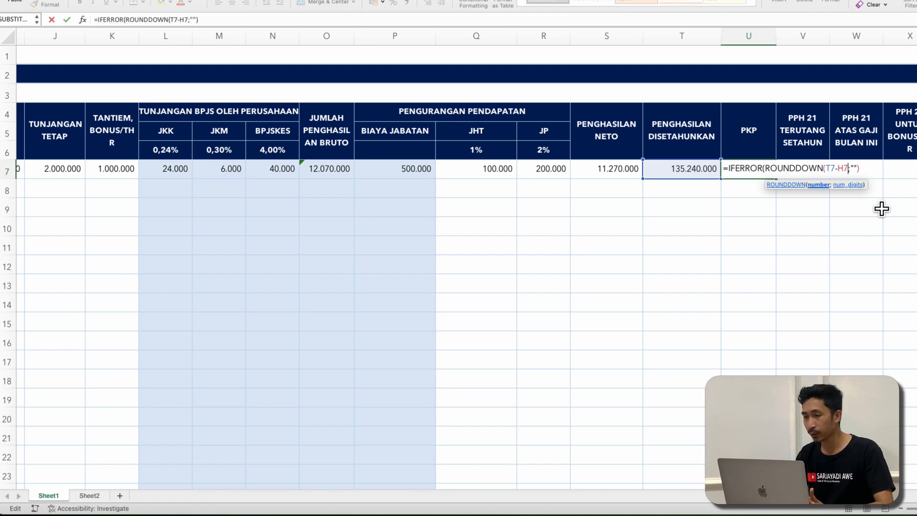
pyautogui.write(';')
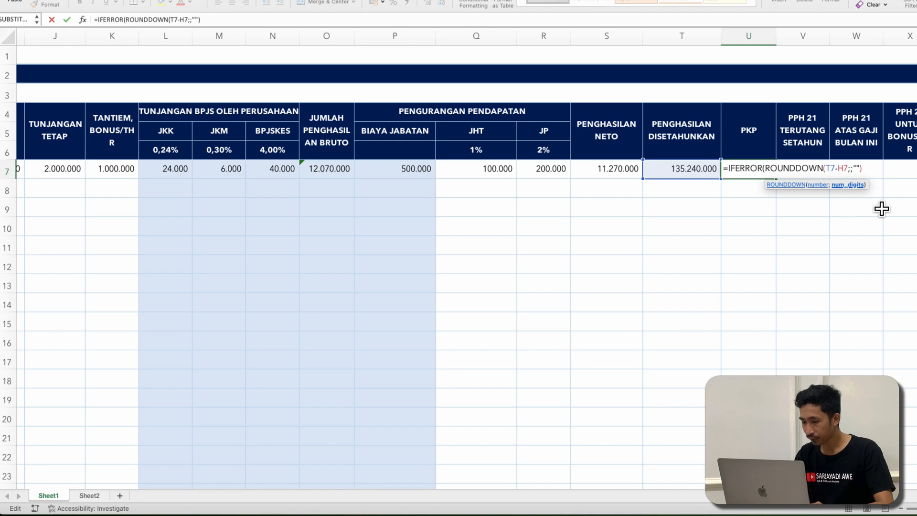
pyautogui.write('-3)')
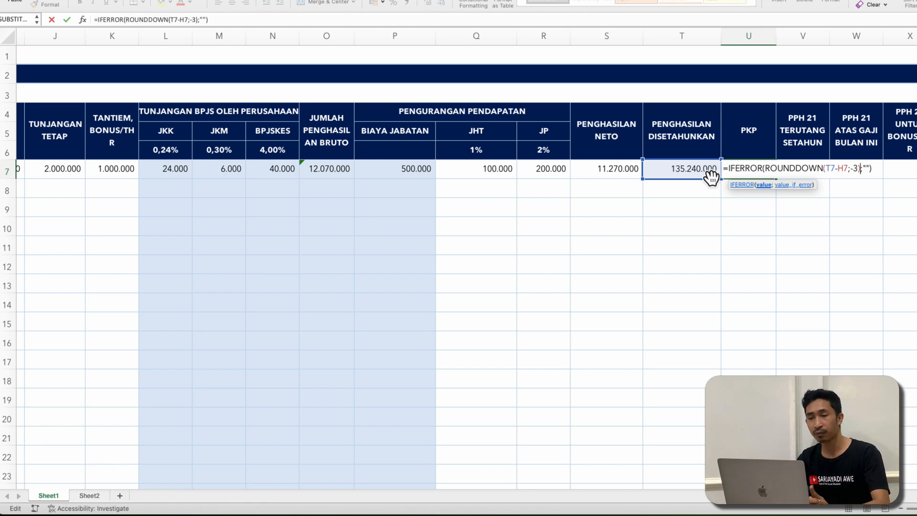
pyautogui.press('Return')
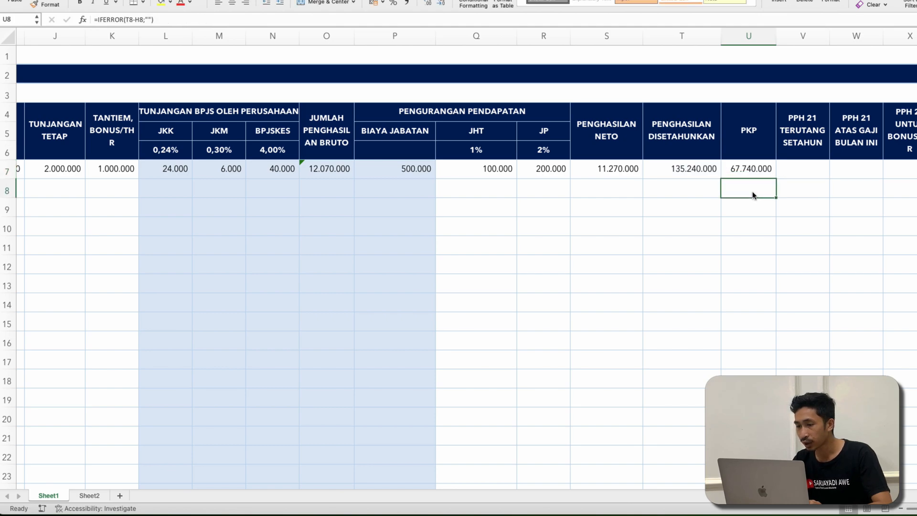
# Step: Fill the ROUNDDOWN taxable income formula from U7 down the PKP column
pyautogui.click(748, 168)
pyautogui.moveTo(776, 178); pyautogui.dragTo(782, 365)
pyautogui.click(811, 201)
pyautogui.click(808, 170)
# Step: Switch to the finished PPH21 workbook and examine its PKP columns, expanding and collapsing the grouped PKP BONUS column
pyautogui.hscroll(3, 808, 171)
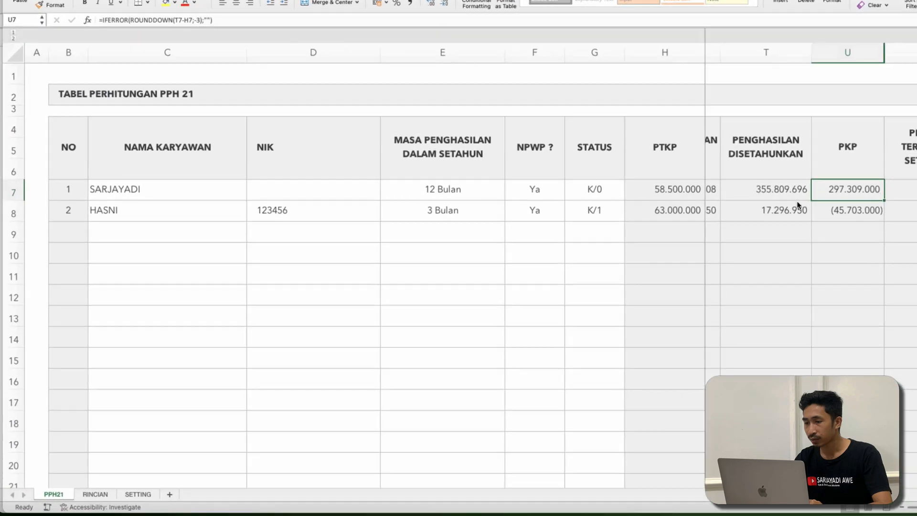
pyautogui.click(802, 210)
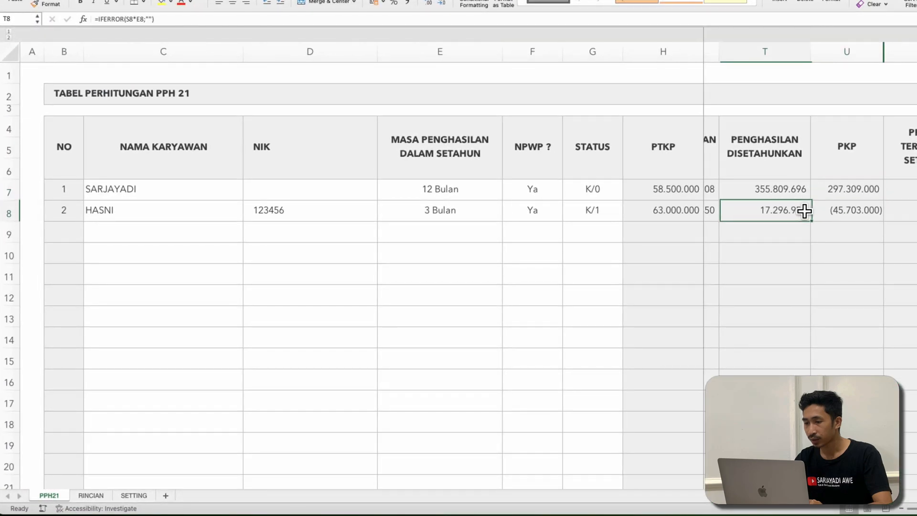
pyautogui.hscroll(1, 804, 210)
pyautogui.click(815, 185)
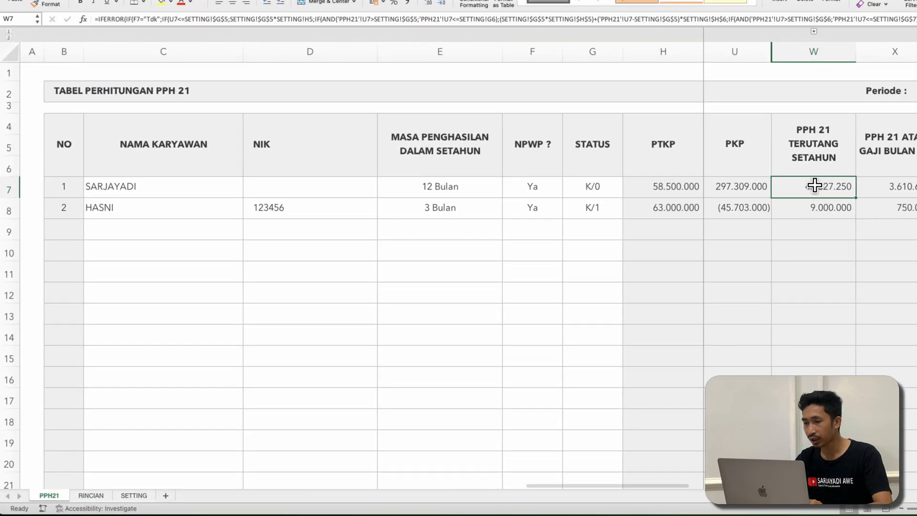
pyautogui.click(814, 30)
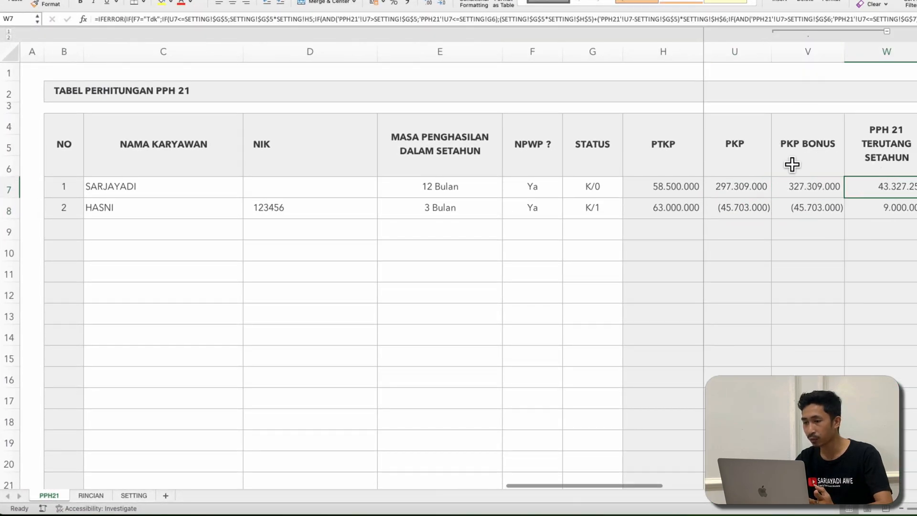
pyautogui.click(805, 169)
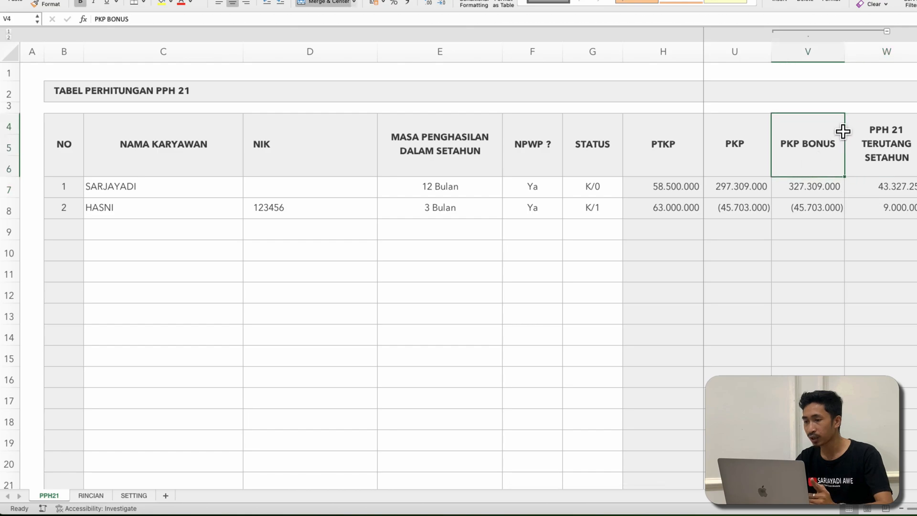
pyautogui.click(887, 32)
# Step: Examine the complete annual tax due formula in W7 of the finished PPH21 sheet, expanding the formula display and collapsing it again
pyautogui.click(811, 153)
pyautogui.click(810, 186)
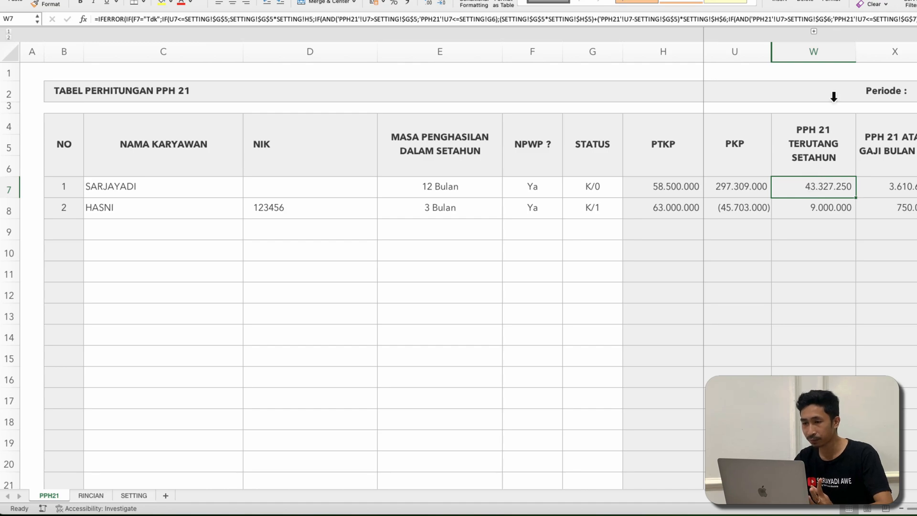
pyautogui.moveTo(868, 27); pyautogui.dragTo(868, 87)
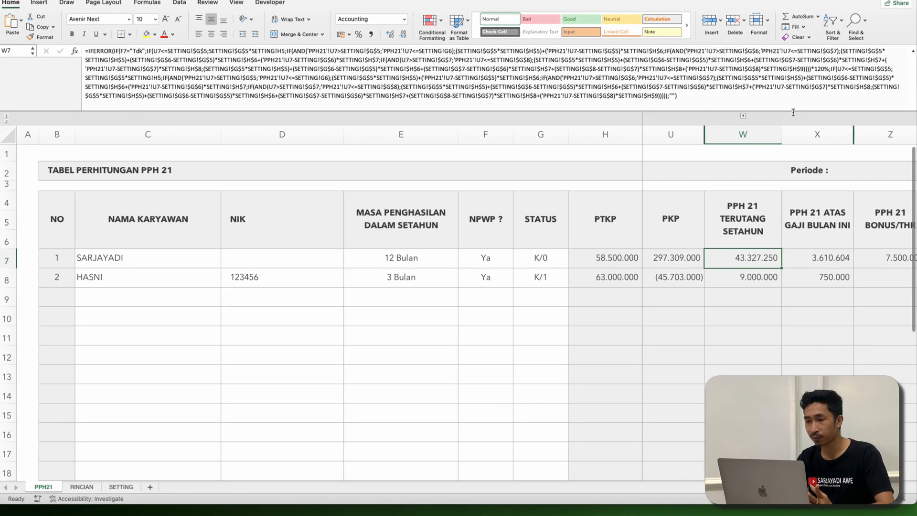
pyautogui.moveTo(690, 100); pyautogui.dragTo(180, 43)
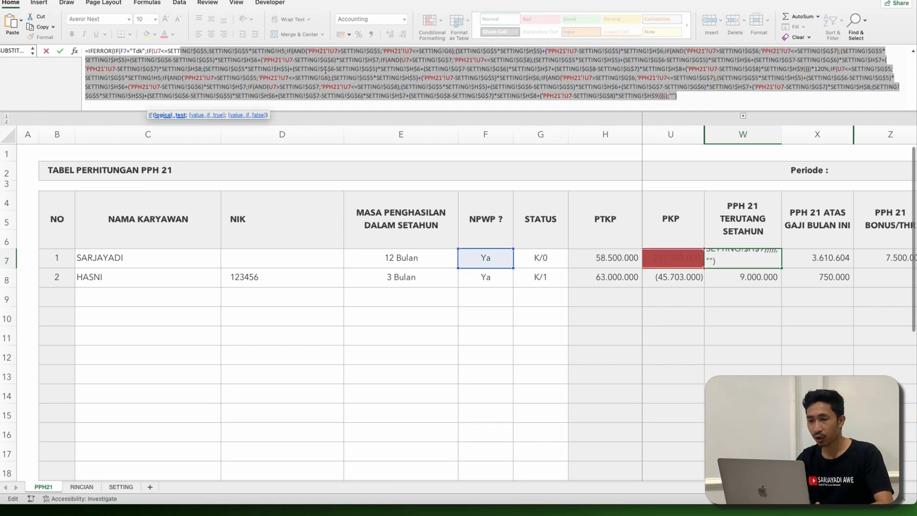
pyautogui.click(543, 77)
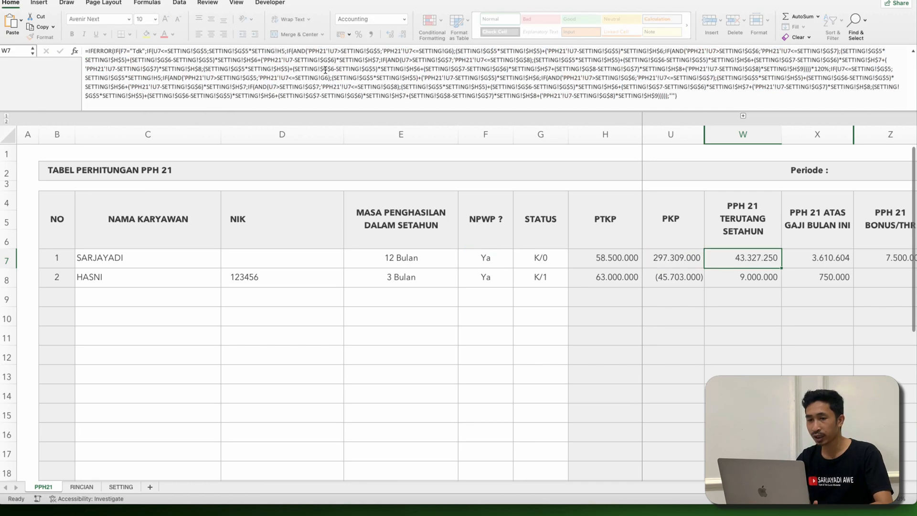
pyautogui.click(684, 92)
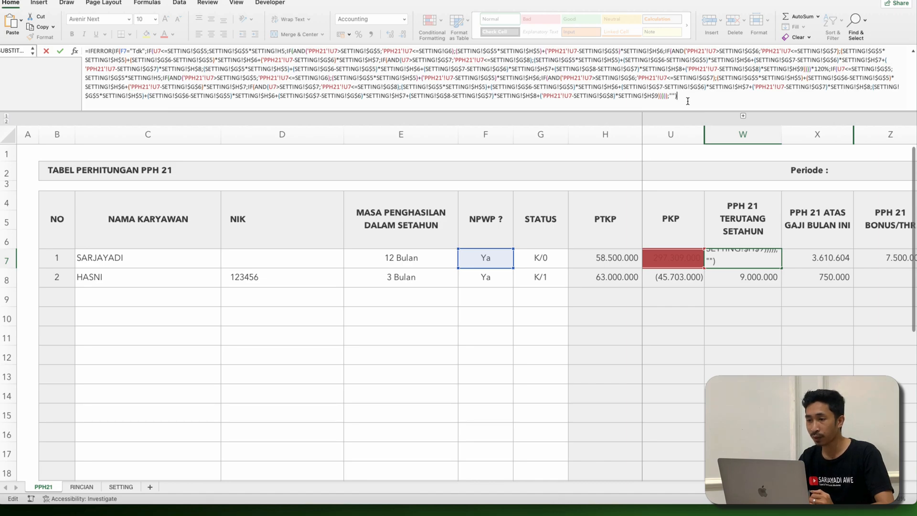
pyautogui.moveTo(687, 101); pyautogui.dragTo(297, 63)
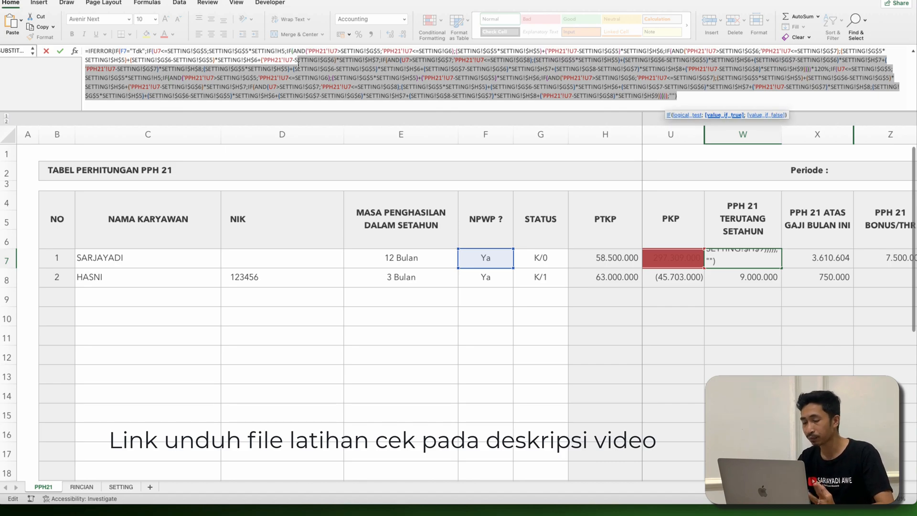
pyautogui.press('Return')
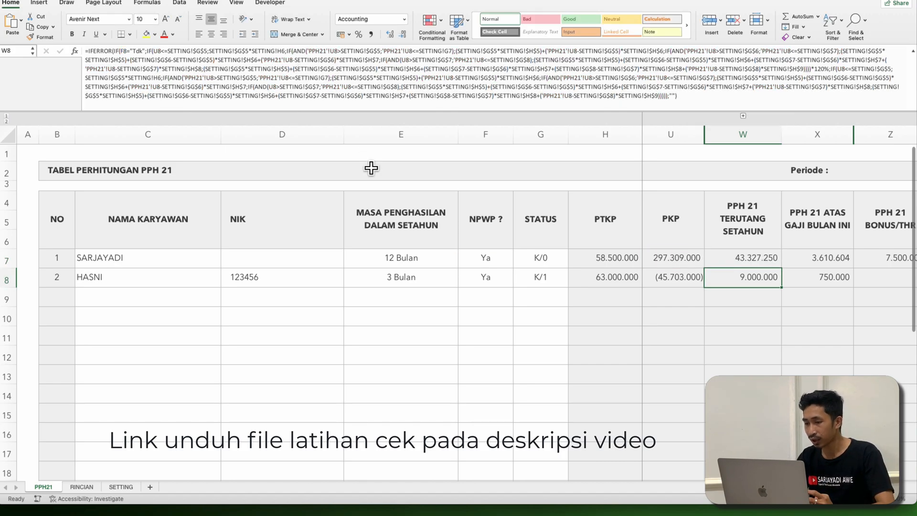
pyautogui.click(712, 203)
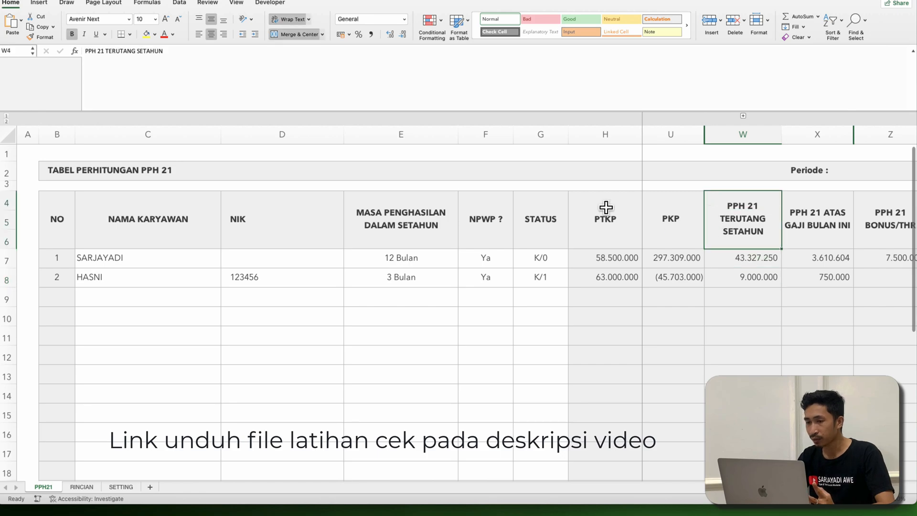
pyautogui.moveTo(519, 111); pyautogui.dragTo(526, 46)
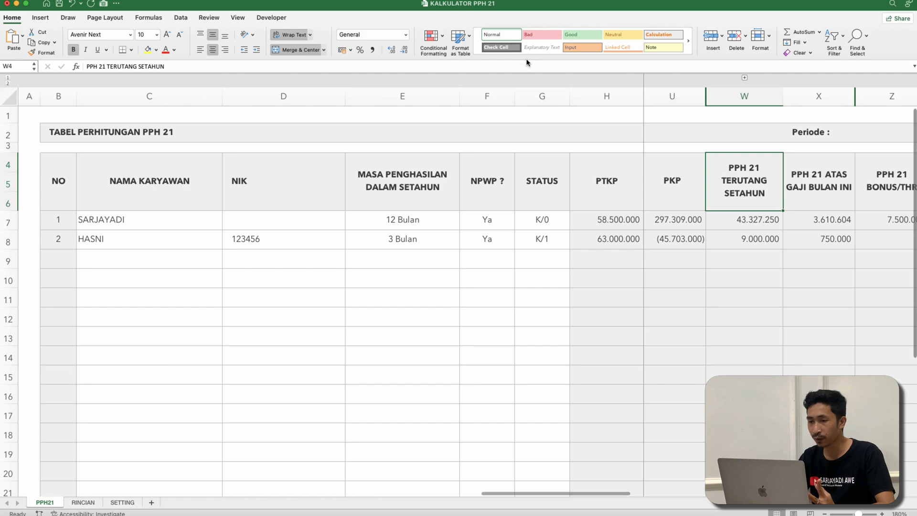
# Step: Switch to the LATIHAN KALKULATOR PPH 21 workbook and go to V7 under PPH 21 TERUTANG SETAHUN
pyautogui.hotkey('ctrl', 'Up')
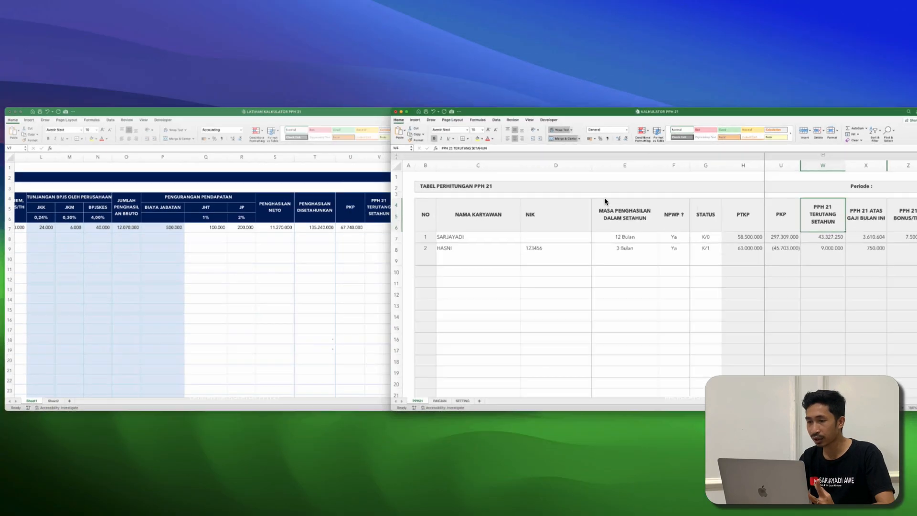
pyautogui.click(301, 208)
pyautogui.click(512, 224)
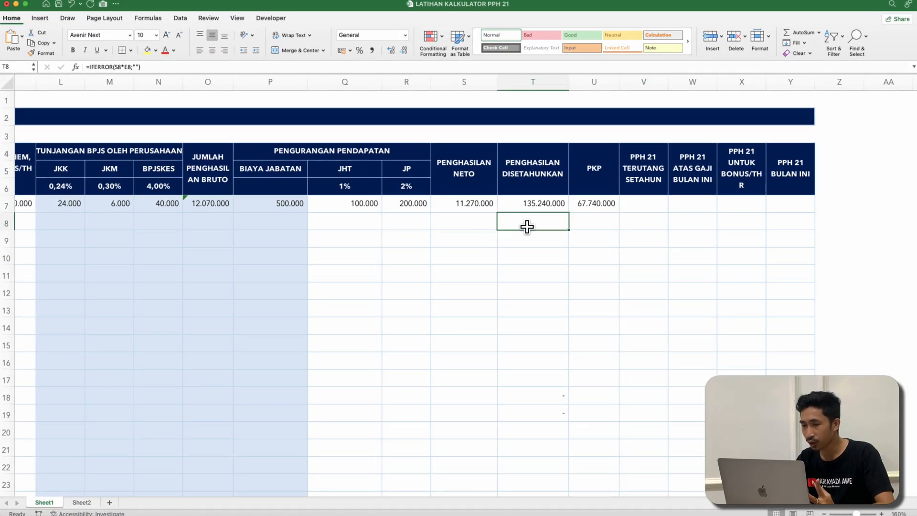
pyautogui.hscroll(3, 648, 208)
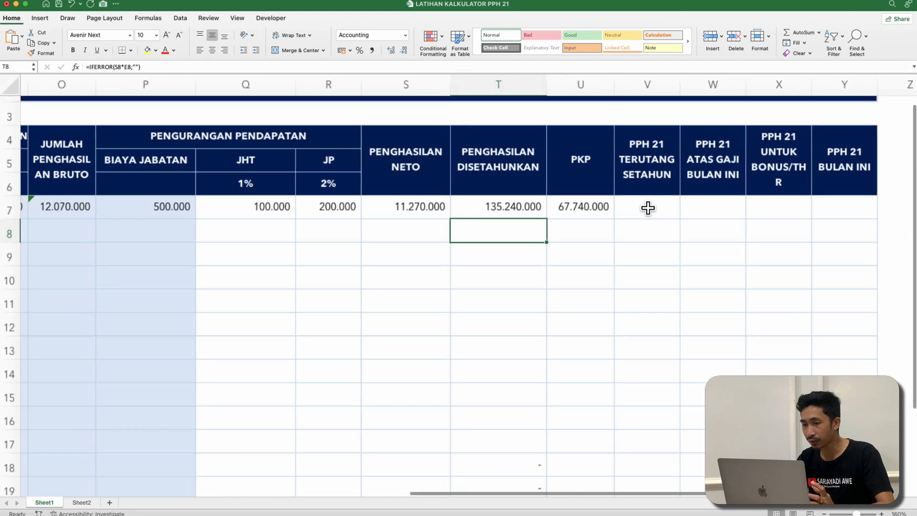
pyautogui.hscroll(-3, 647, 207)
pyautogui.hscroll(5, 647, 207)
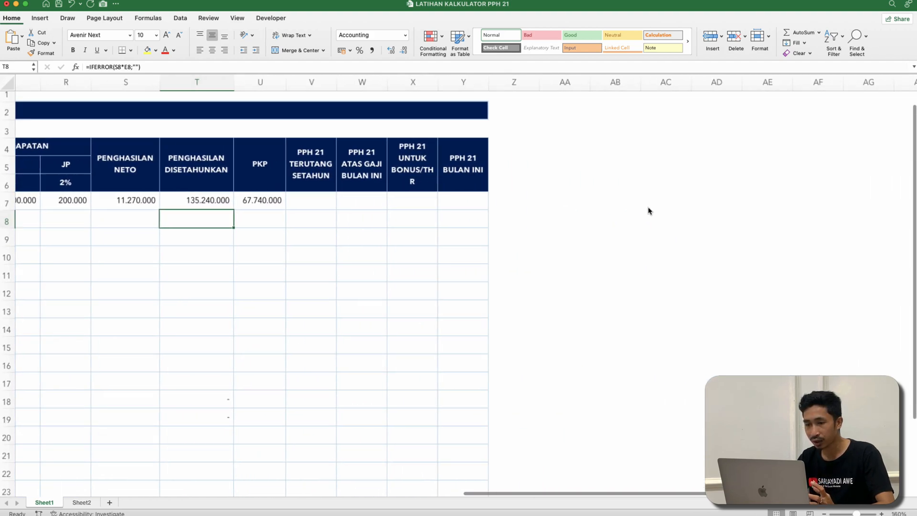
pyautogui.hscroll(-2, 647, 209)
pyautogui.click(332, 210)
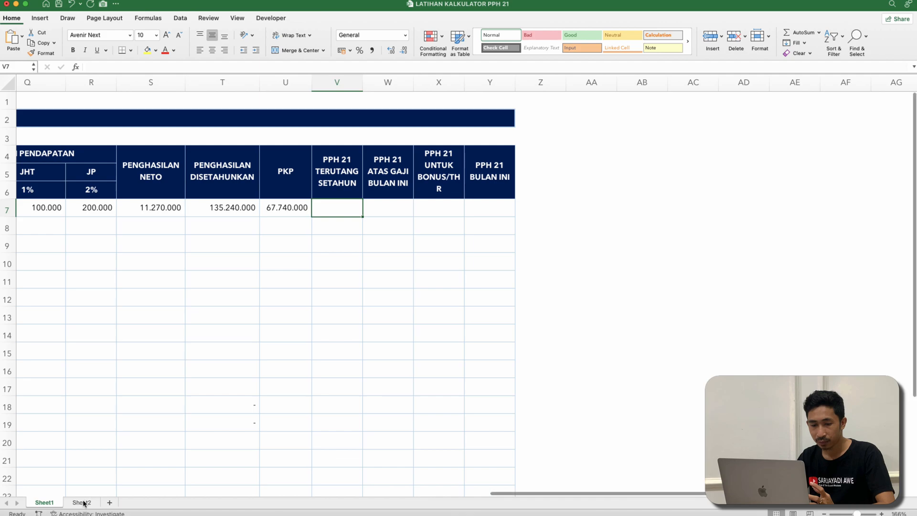
# Step: Go to Sheet2 and check the free area beside the STATUS PTKP table
pyautogui.click(82, 502)
pyautogui.click(145, 301)
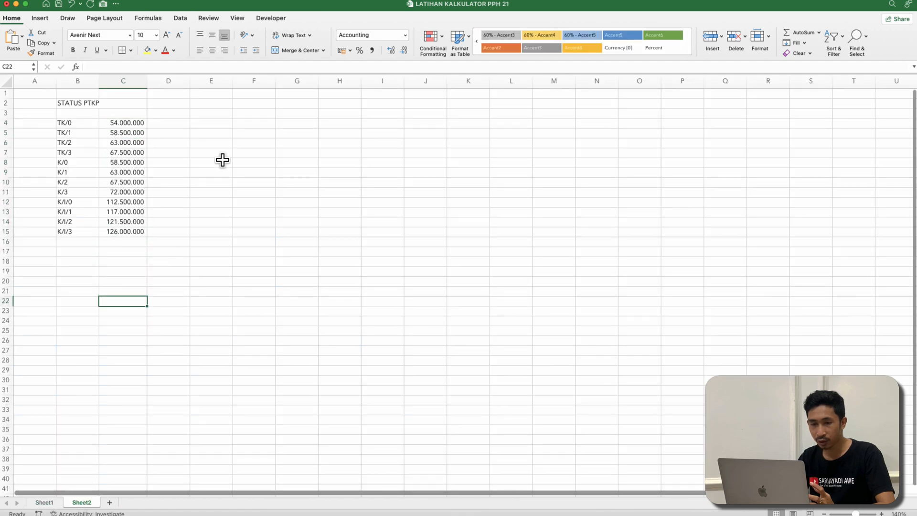
pyautogui.click(243, 123)
pyautogui.click(247, 104)
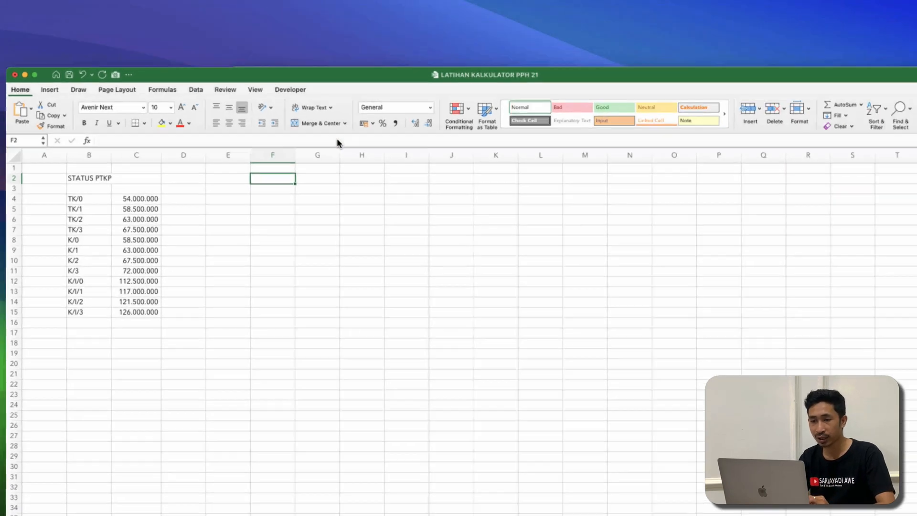
# Step: Copy the TARIF PPH 21 table, E2:H10, from the SETTING sheet of the KALKULATOR PPH 21 workbook
pyautogui.hotkey('ctrl', 'Up')
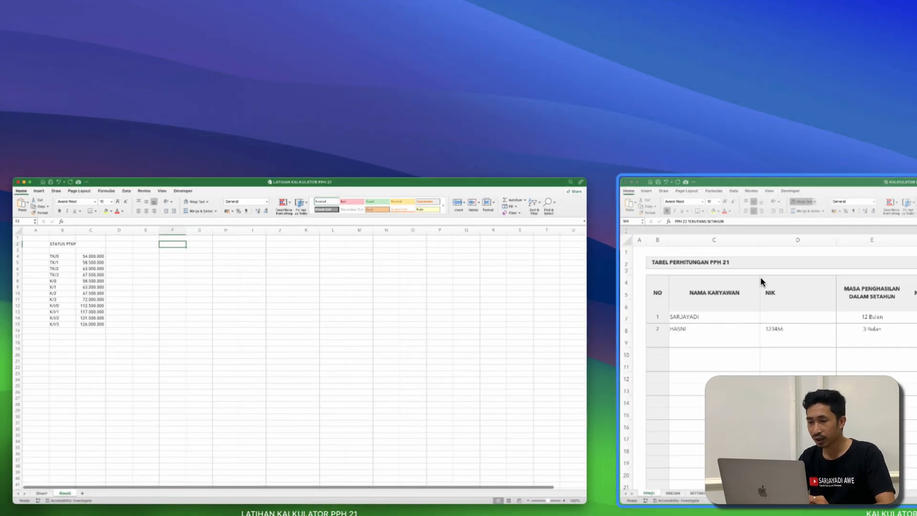
pyautogui.click(760, 276)
pyautogui.click(153, 515)
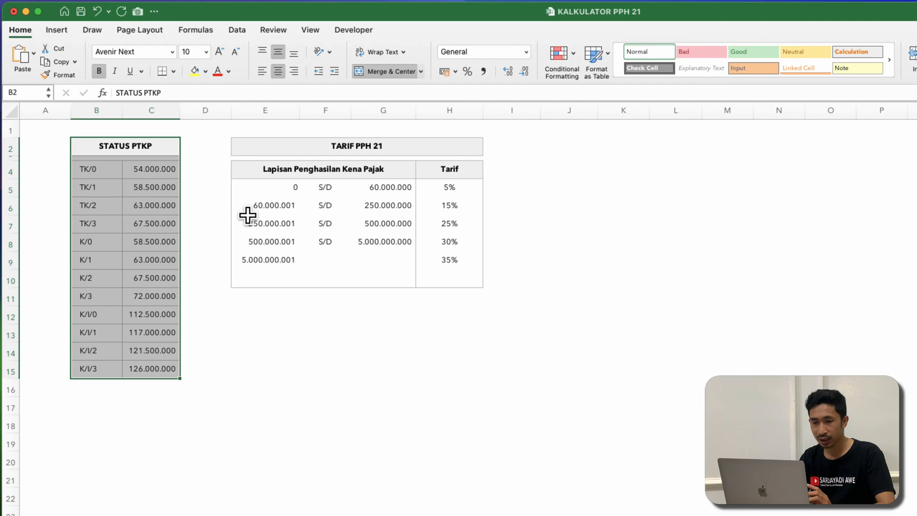
pyautogui.click(312, 140)
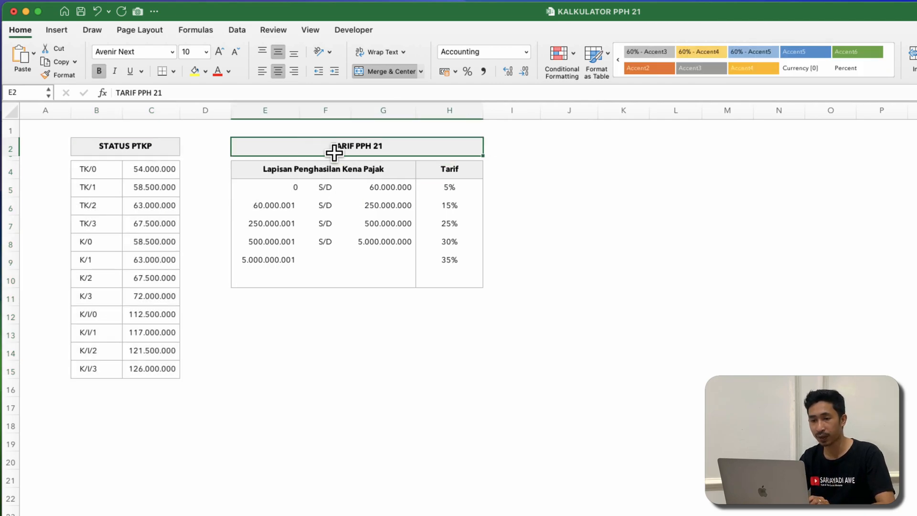
pyautogui.keyDown('shift'); pyautogui.click(449, 284); pyautogui.keyUp('shift')
pyautogui.press('super+c')
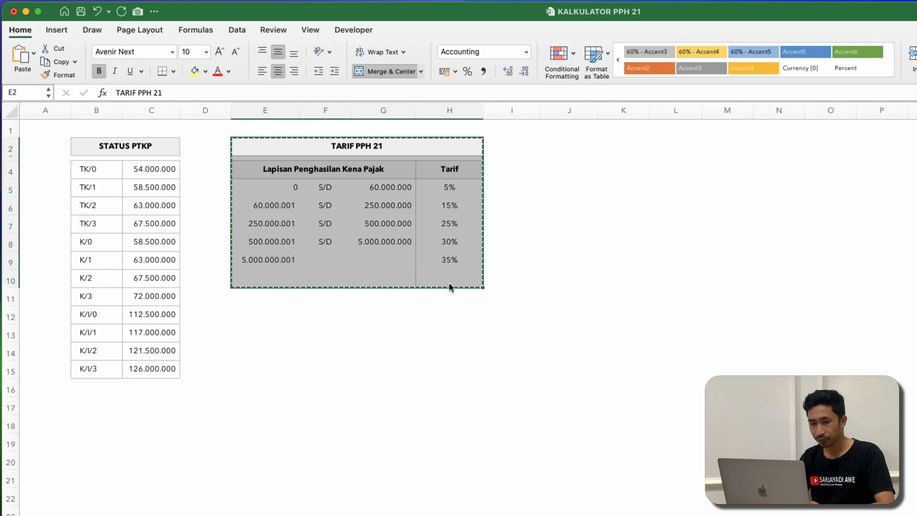
# Step: Paste the copied TARIF PPH 21 table at E2 on Sheet2 of the LATIHAN KALKULATOR PPH 21 workbook
pyautogui.hotkey('ctrl', 'Up')
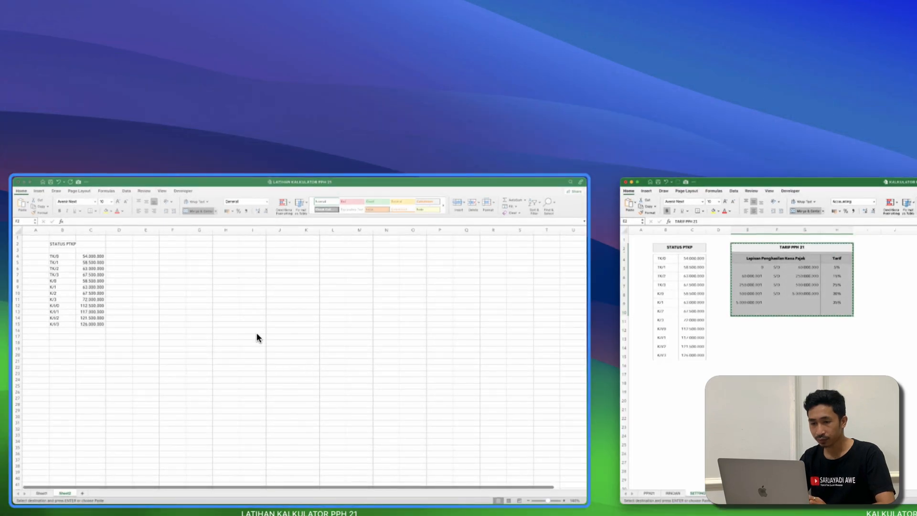
pyautogui.click(257, 336)
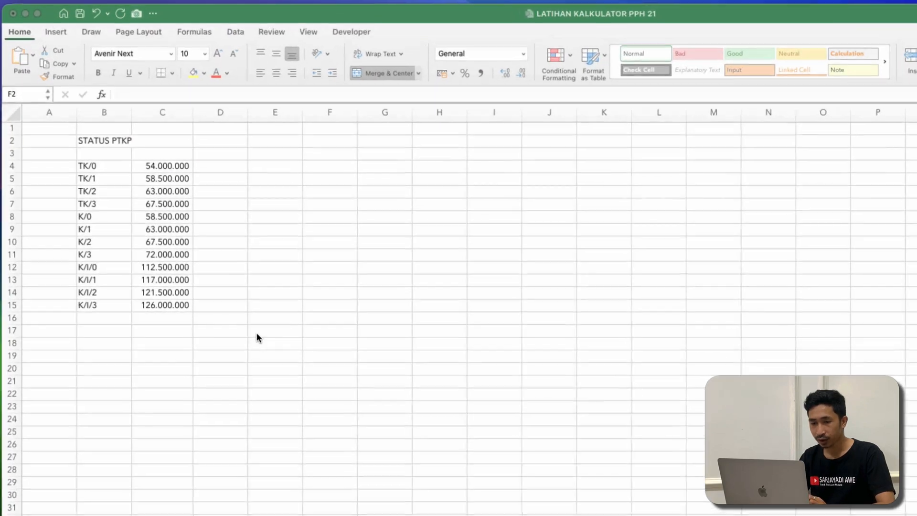
pyautogui.click(273, 153)
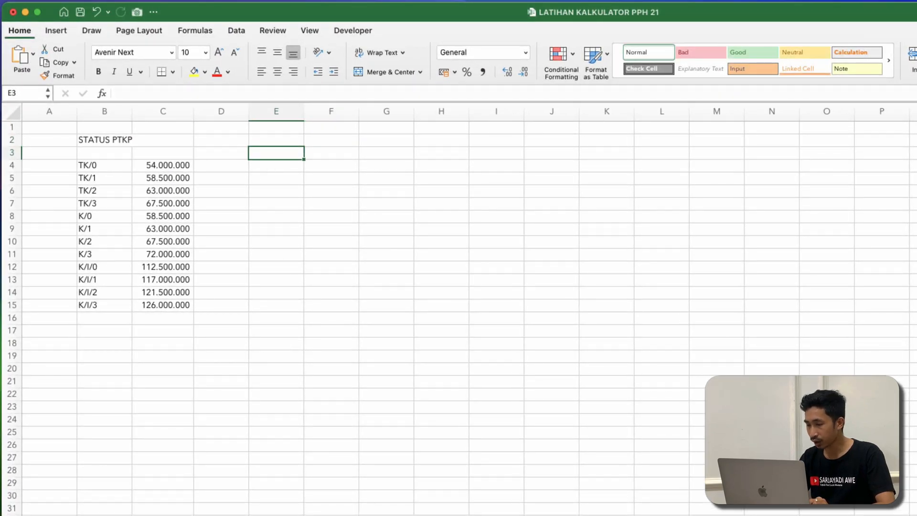
pyautogui.scroll(5, 459, 310)
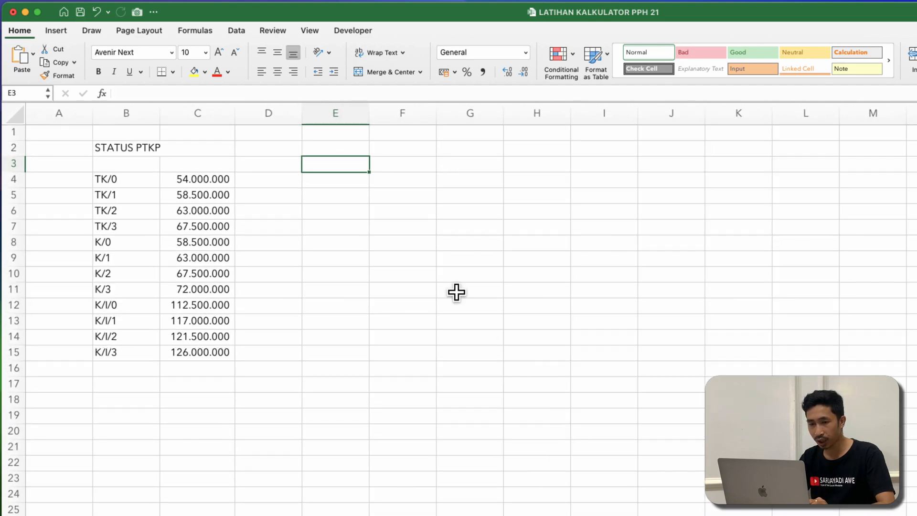
pyautogui.click(332, 144)
pyautogui.press('super+v')
# Step: Widen columns E and G so the tax bracket limits fit in their cells
pyautogui.click(412, 227)
pyautogui.moveTo(369, 119); pyautogui.dragTo(386, 120)
pyautogui.click(525, 115)
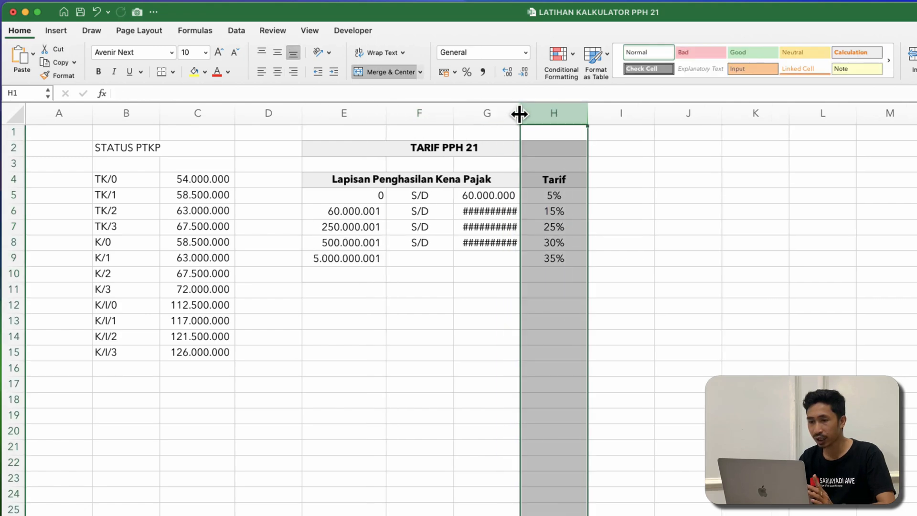
pyautogui.moveTo(520, 114); pyautogui.dragTo(537, 115)
pyautogui.click(471, 228)
# Step: Examine the lower limits, upper limits and rates of the first three tax brackets in the TARIF PPH 21 table
pyautogui.click(345, 200)
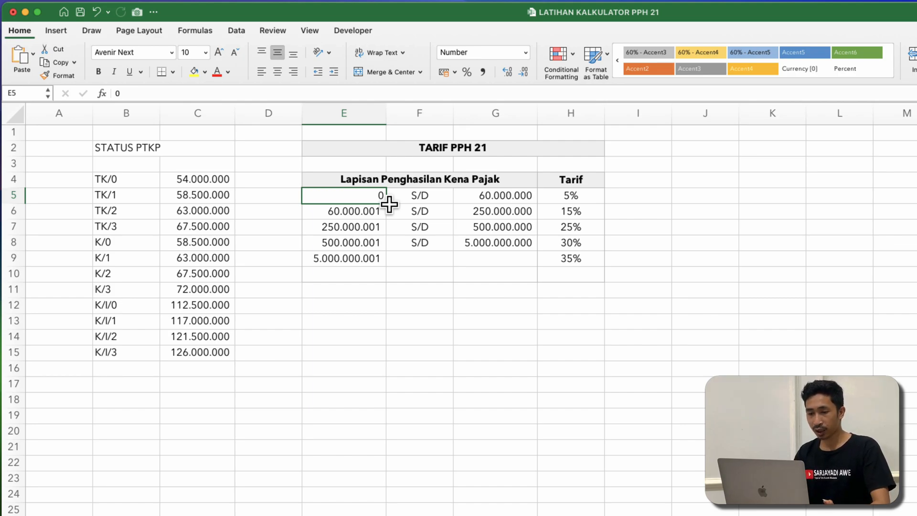
pyautogui.click(481, 195)
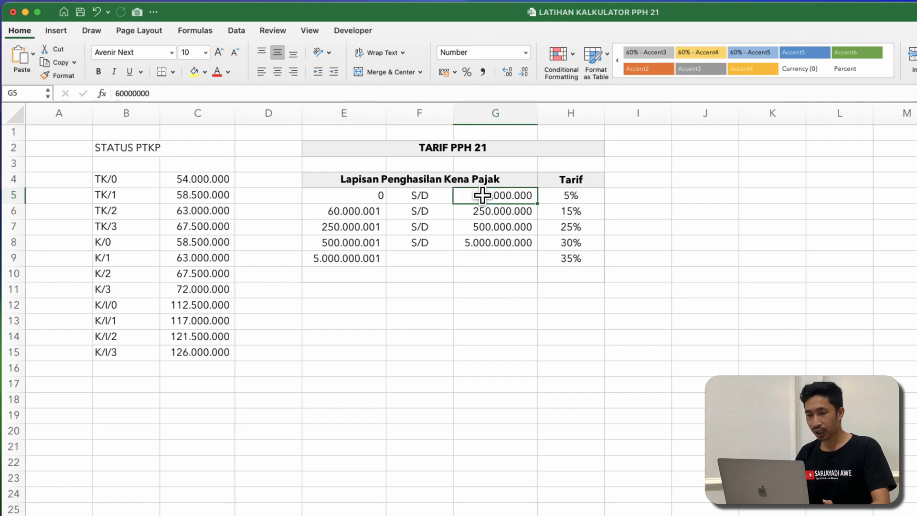
pyautogui.click(569, 205)
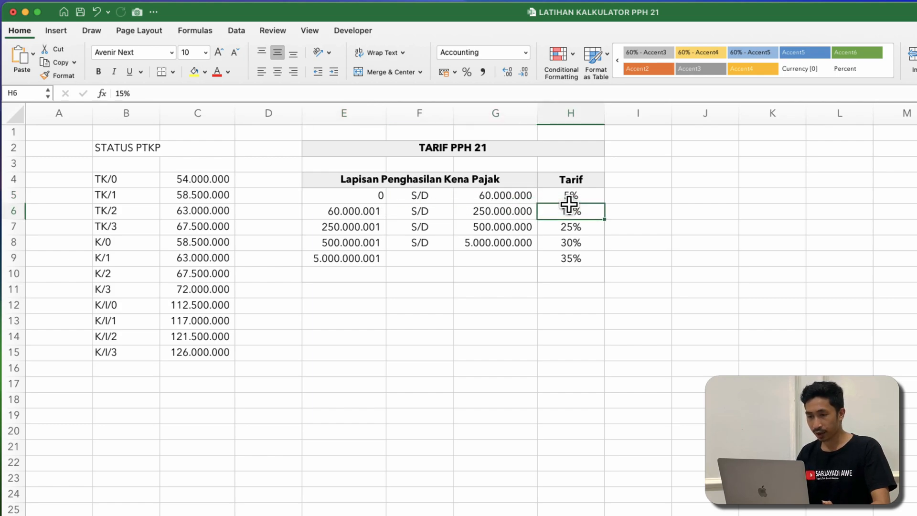
pyautogui.click(583, 191)
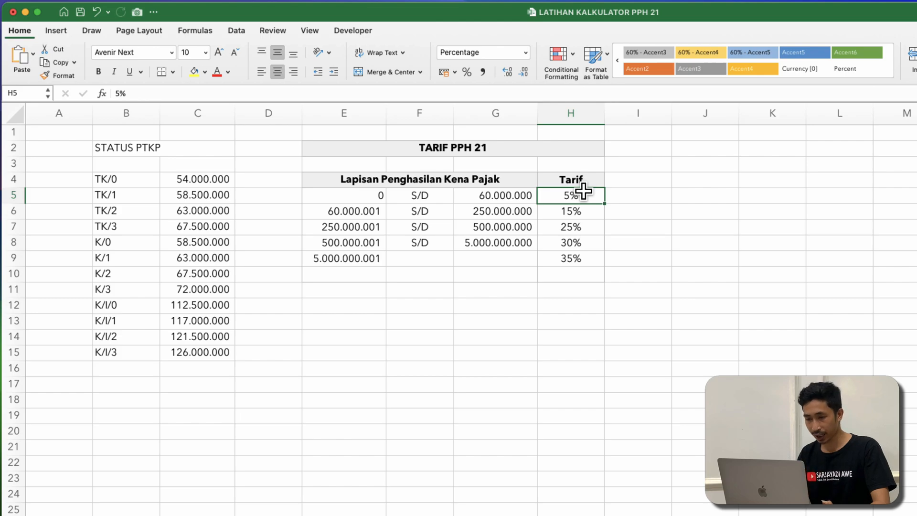
pyautogui.click(324, 211)
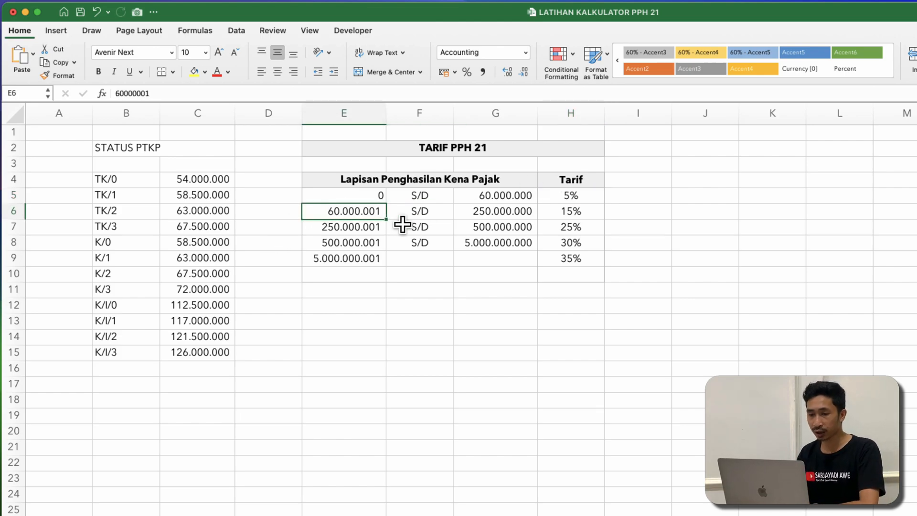
pyautogui.click(491, 213)
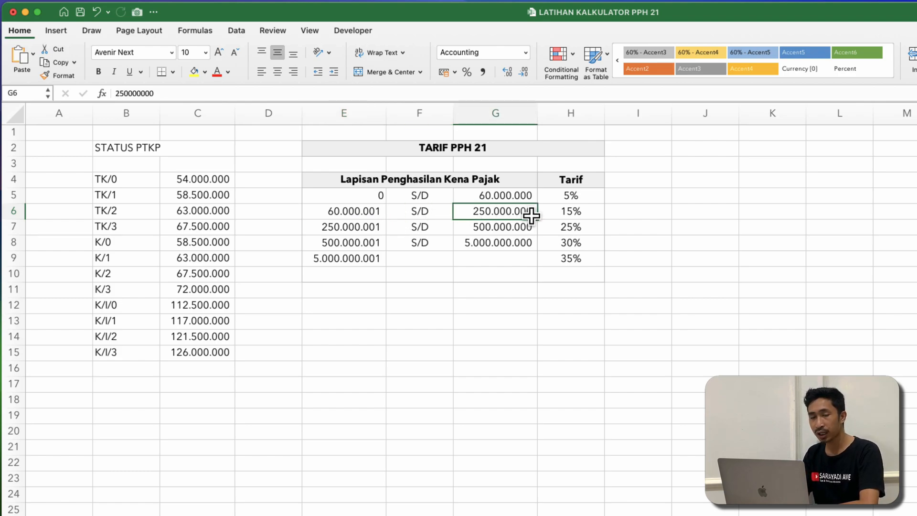
pyautogui.click(576, 213)
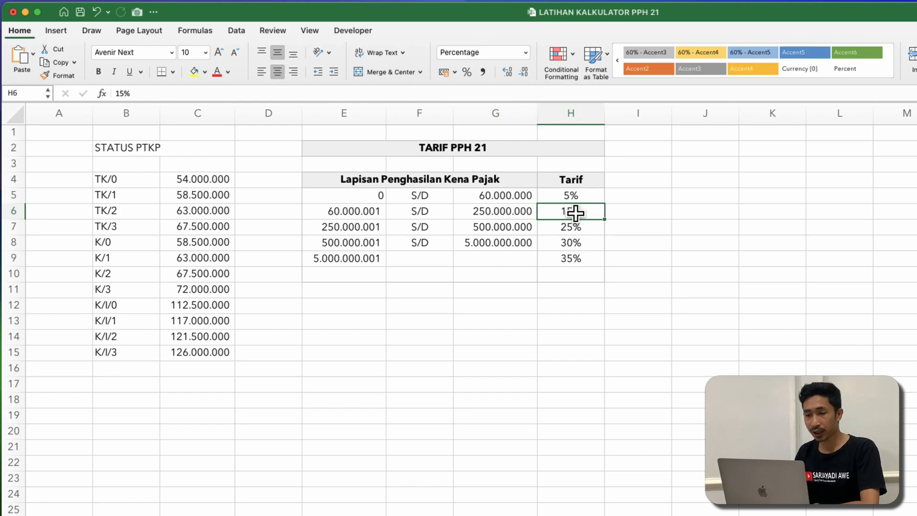
pyautogui.click(342, 241)
pyautogui.click(349, 227)
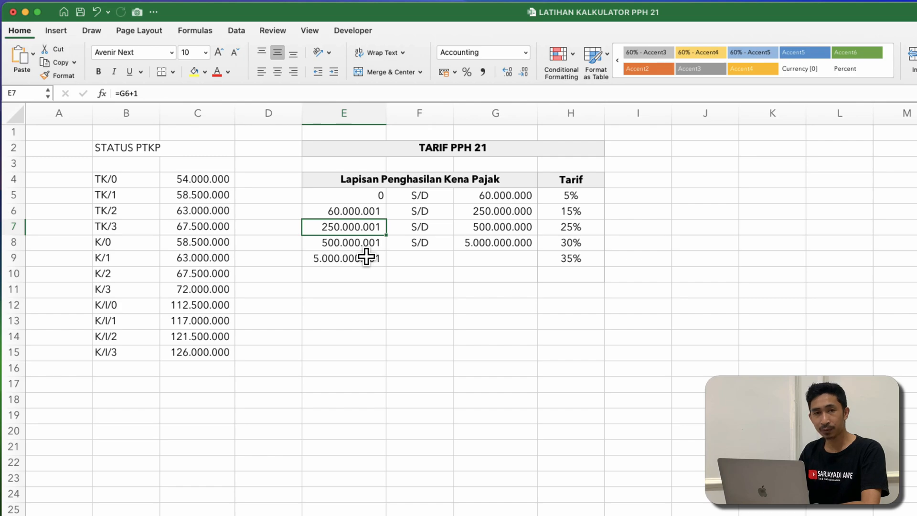
pyautogui.click(509, 227)
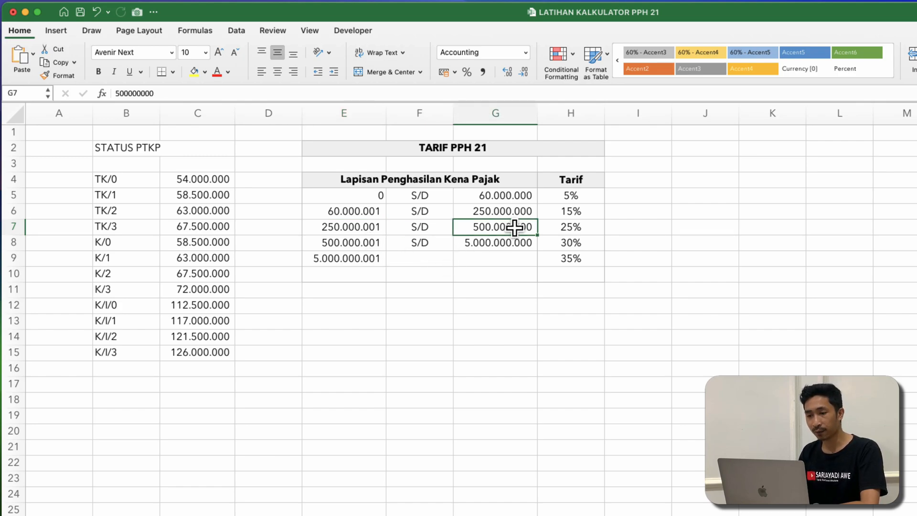
pyautogui.click(587, 229)
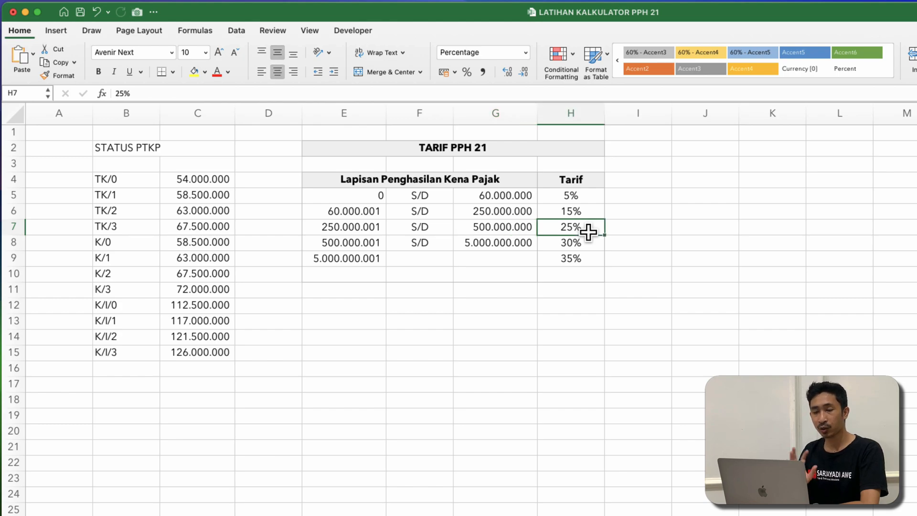
# Step: Examine how the upper limits in G5:G8 of the TARIF PPH 21 table relate to the following brackets' lower limits and rates
pyautogui.click(508, 229)
pyautogui.click(486, 256)
pyautogui.click(406, 250)
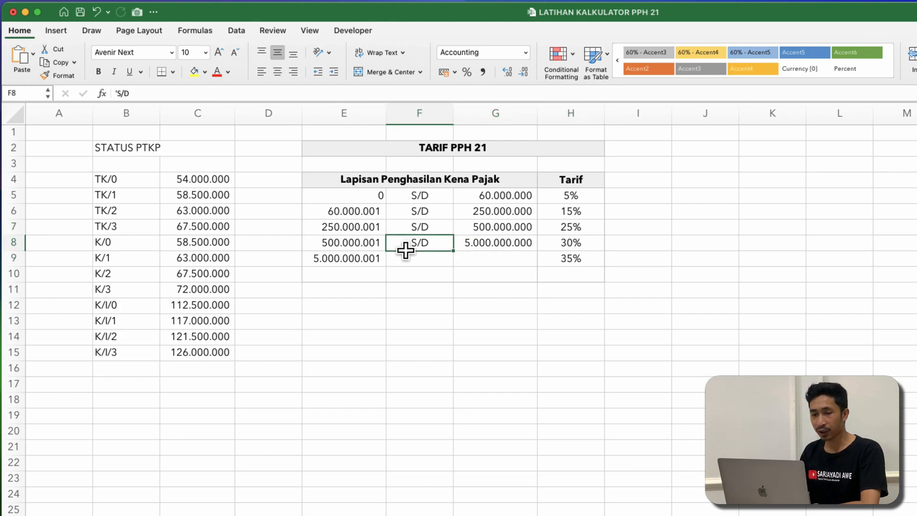
pyautogui.click(421, 209)
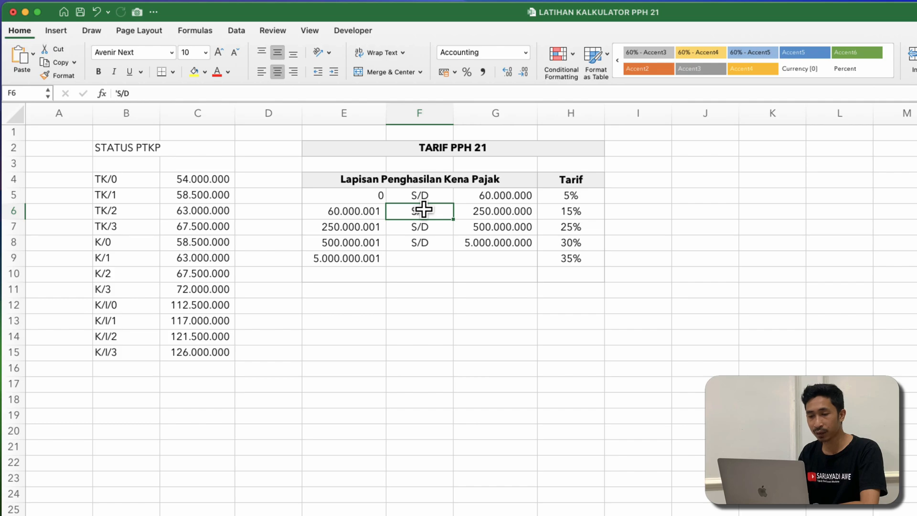
pyautogui.click(483, 191)
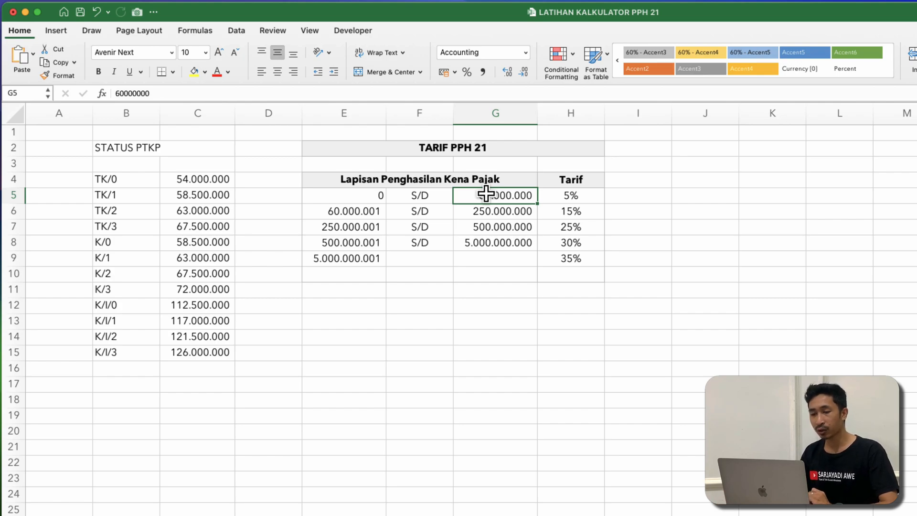
pyautogui.click(549, 212)
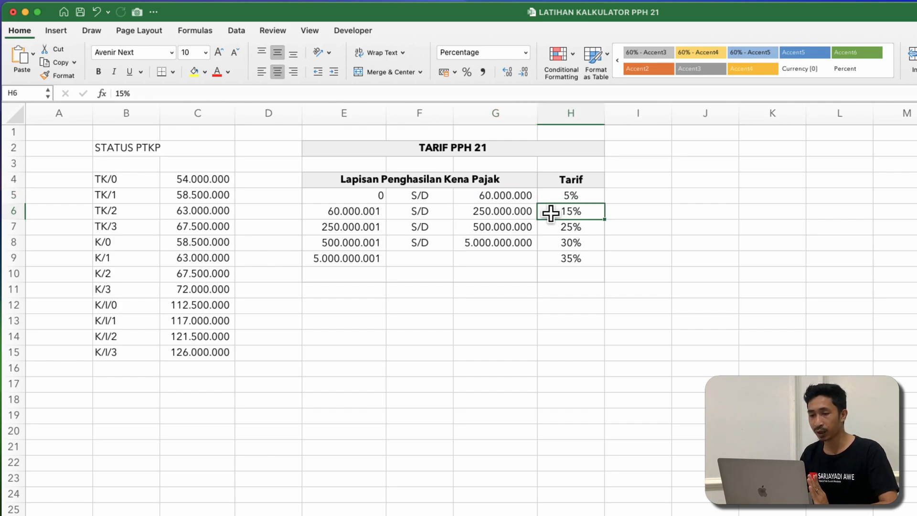
pyautogui.click(489, 191)
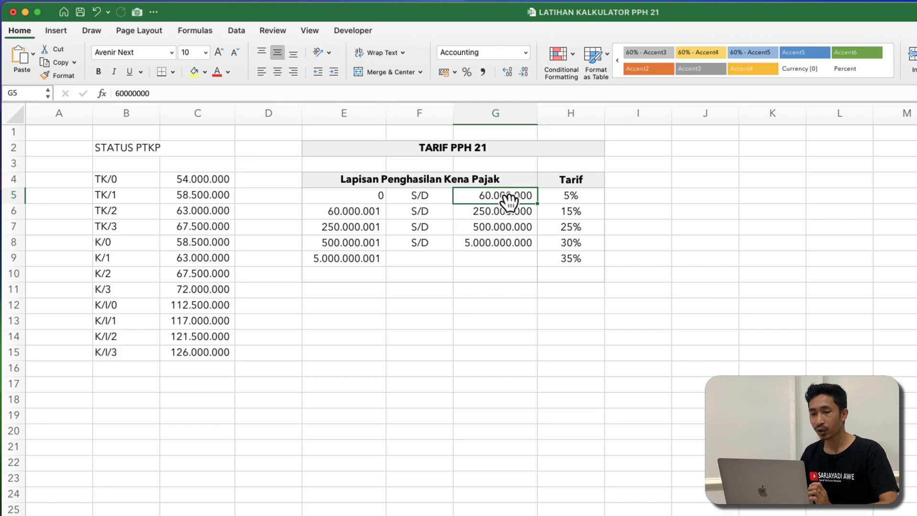
pyautogui.click(509, 226)
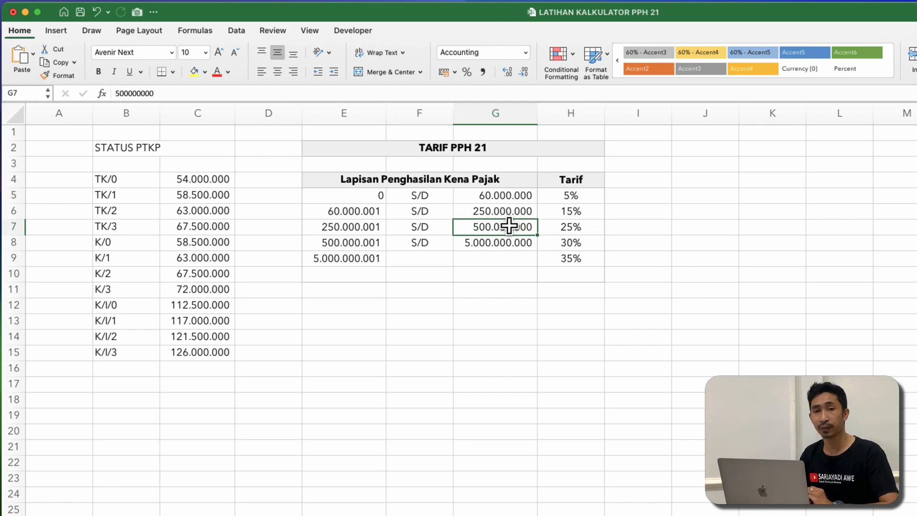
pyautogui.click(364, 209)
pyautogui.click(467, 241)
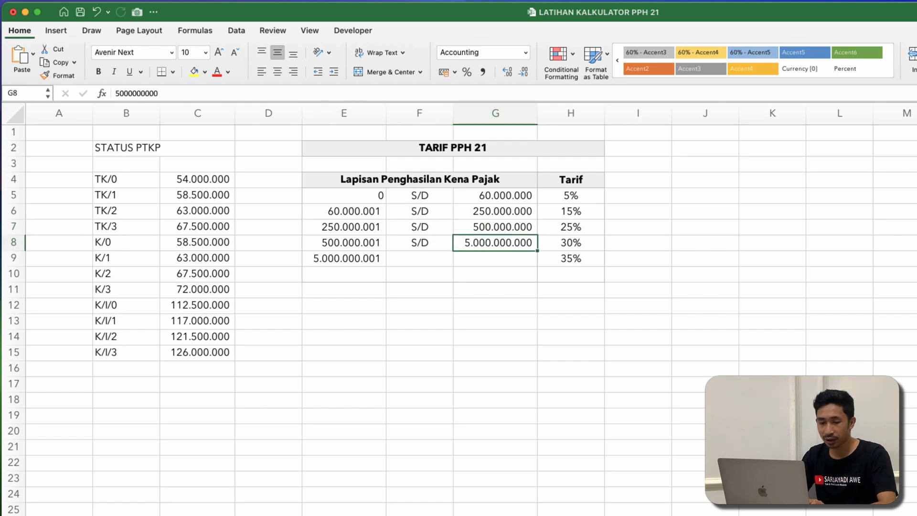
# Step: Start an IF formula in V7 of Sheet1 testing whether the PKP is within the first bracket: =IF(U7<=Sheet2!G5
pyautogui.hotkey('ctrl', 'pagedown')
pyautogui.click(448, 303)
pyautogui.click(449, 275)
pyautogui.click(397, 247)
pyautogui.click(397, 280)
pyautogui.click(436, 274)
pyautogui.write('=')
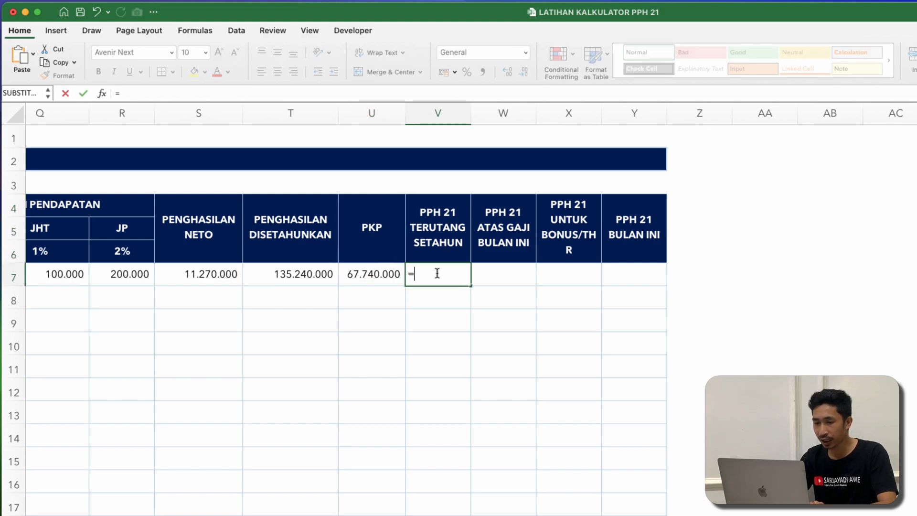
pyautogui.write('IF')
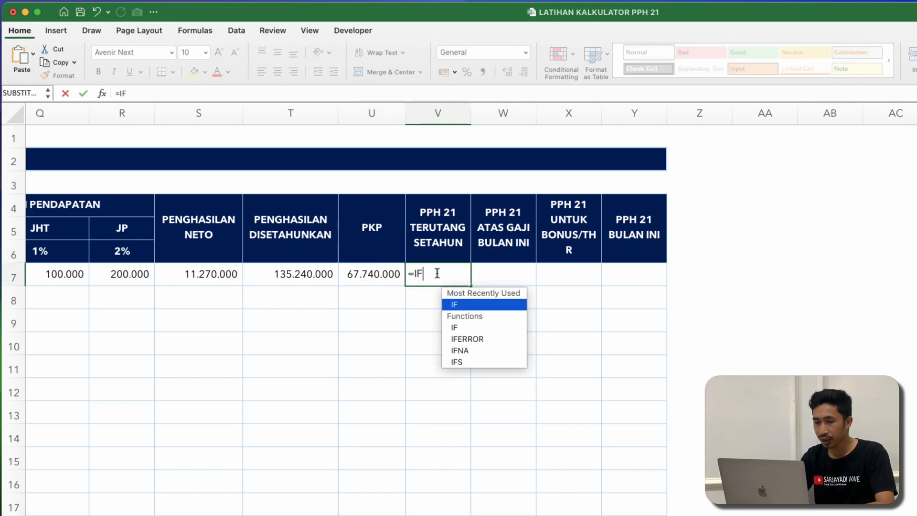
pyautogui.write('(')
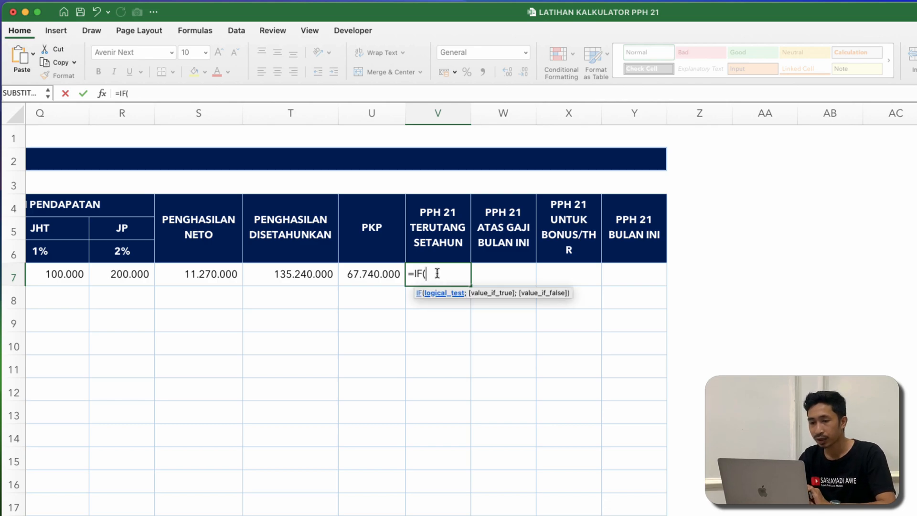
pyautogui.click(364, 268)
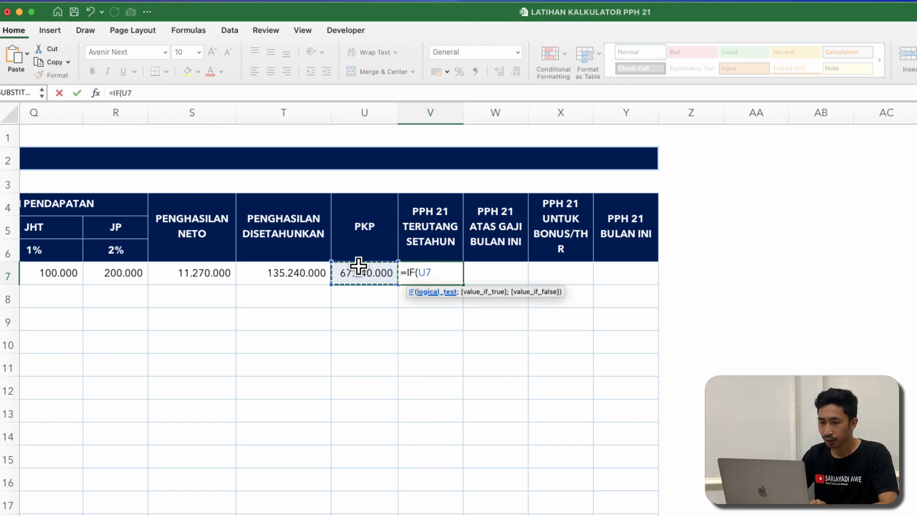
pyautogui.write('<')
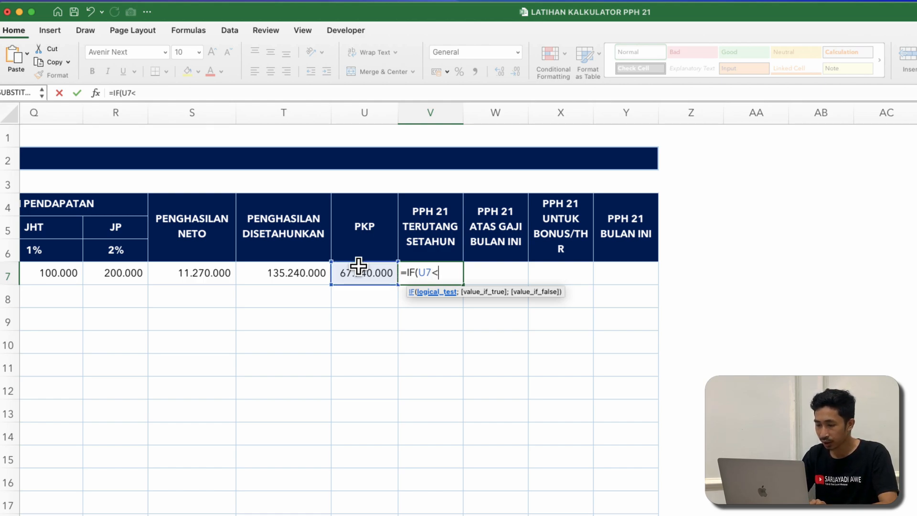
pyautogui.write('=')
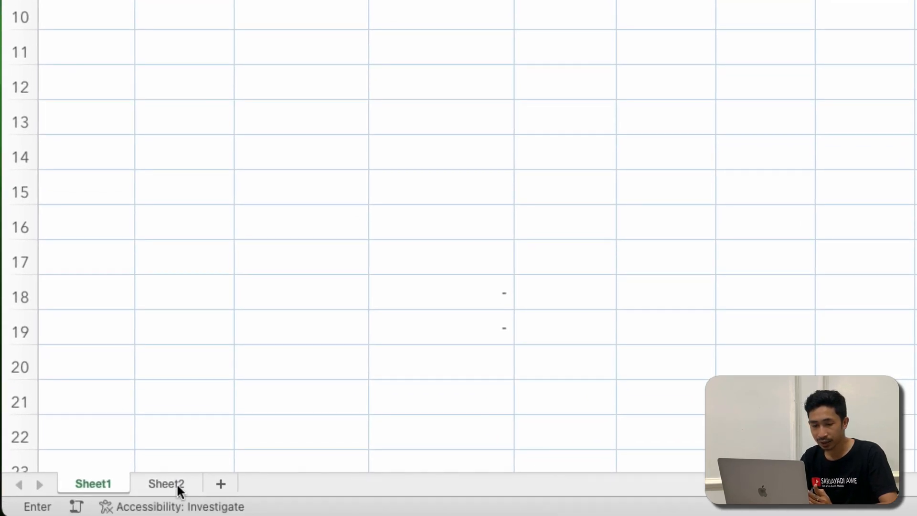
pyautogui.click(175, 485)
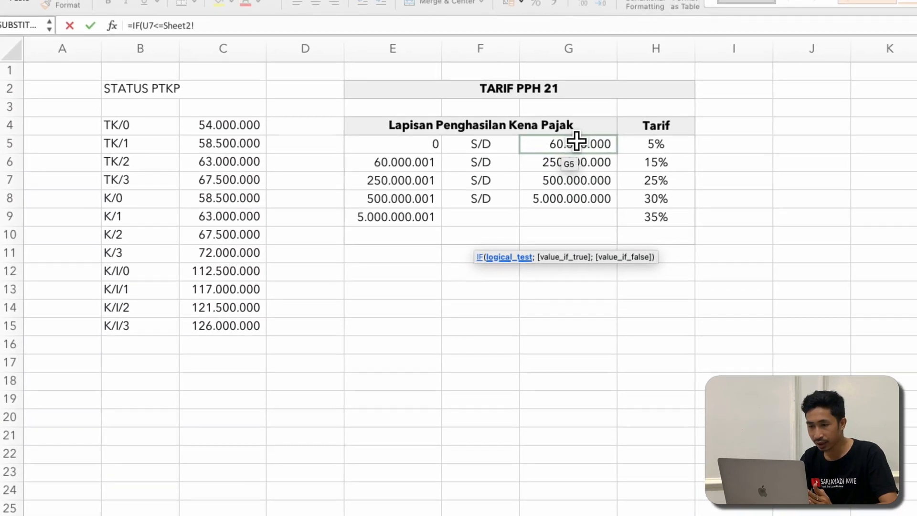
pyautogui.click(575, 140)
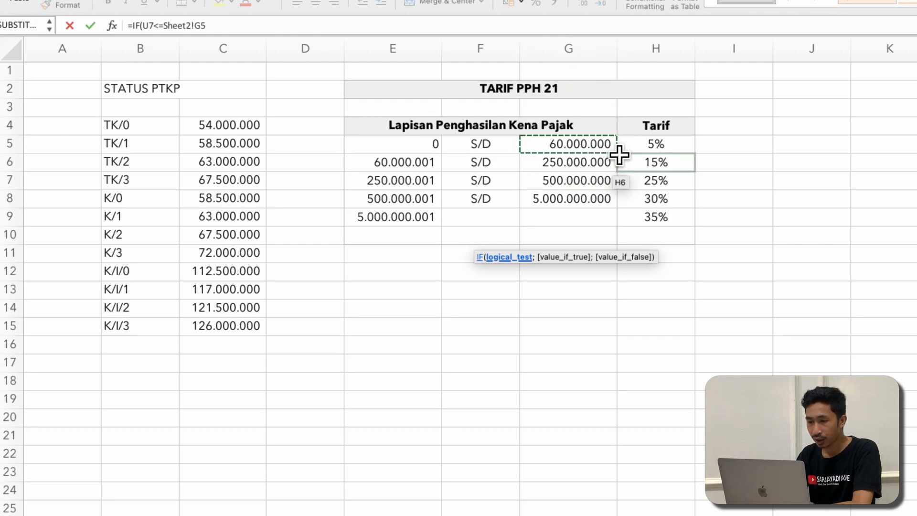
# Step: Replace the stray column D reference in the IF condition with Sheet2!G5 and close the logical test with a semicolon
pyautogui.click(335, 46)
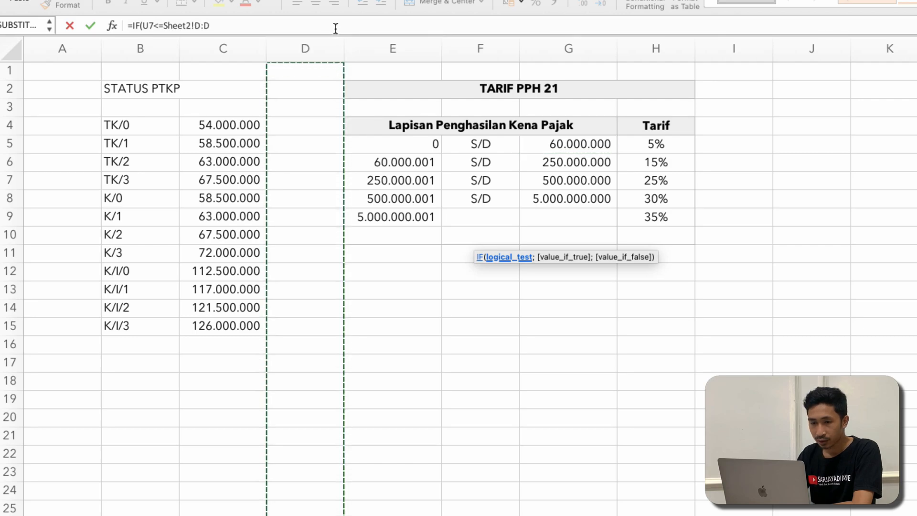
pyautogui.click(336, 28)
pyautogui.press('BackSpace')
pyautogui.press('BackSpace')
pyautogui.press('BackSpace')
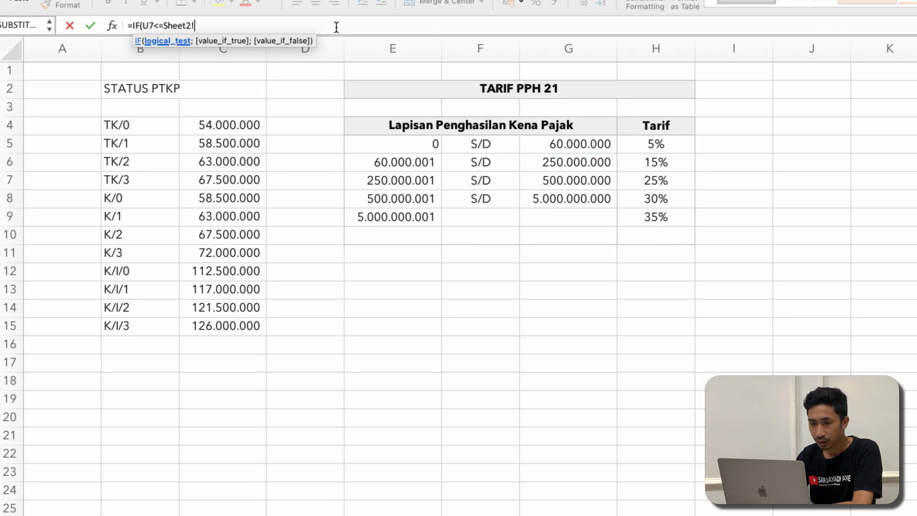
pyautogui.press('BackSpace')
pyautogui.press('BackSpace')
pyautogui.press('BackSpace')
pyautogui.press('BackSpace')
pyautogui.press('BackSpace')
pyautogui.press('BackSpace')
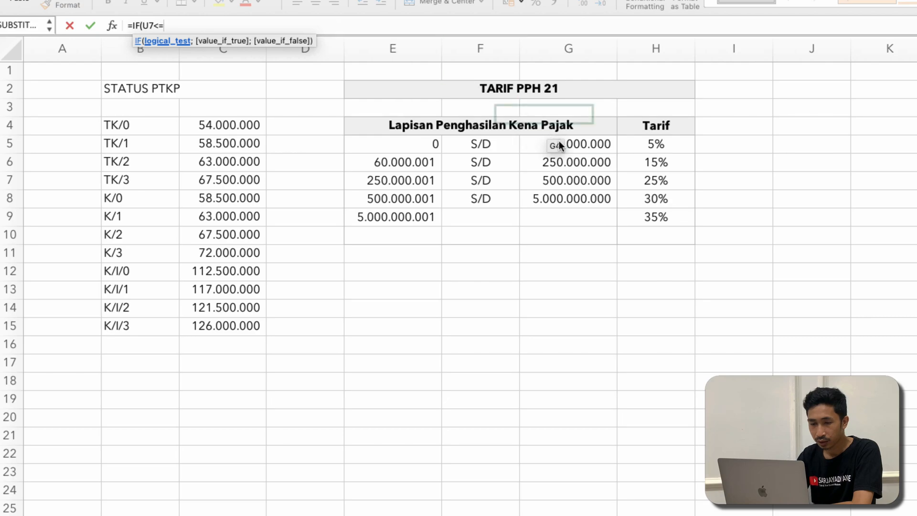
pyautogui.click(572, 141)
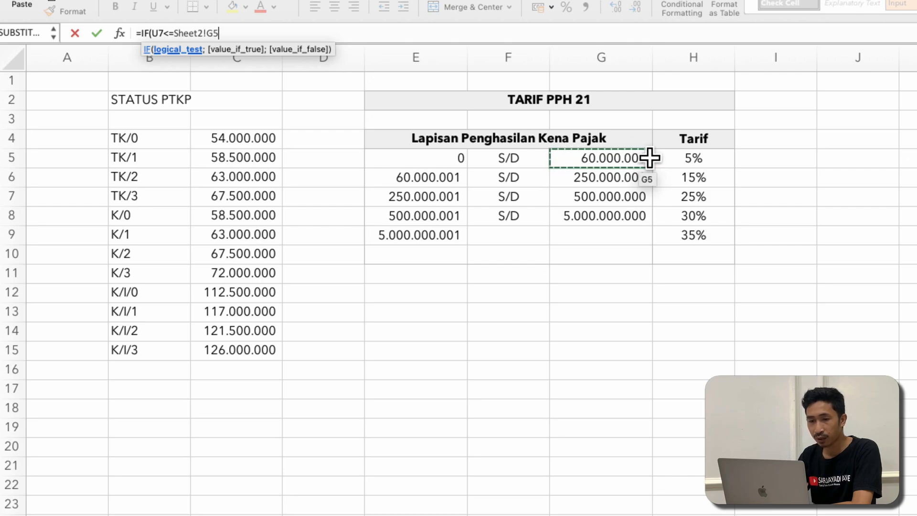
pyautogui.write(';')
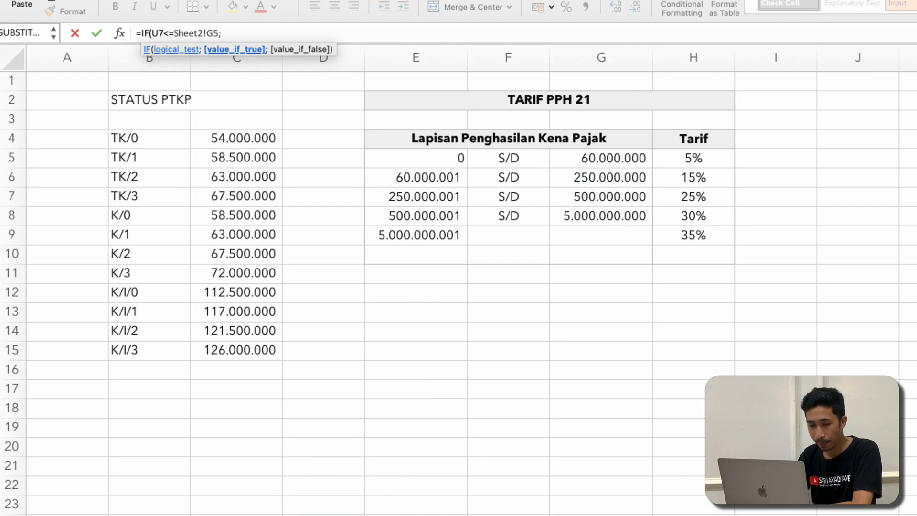
pyautogui.click(144, 515)
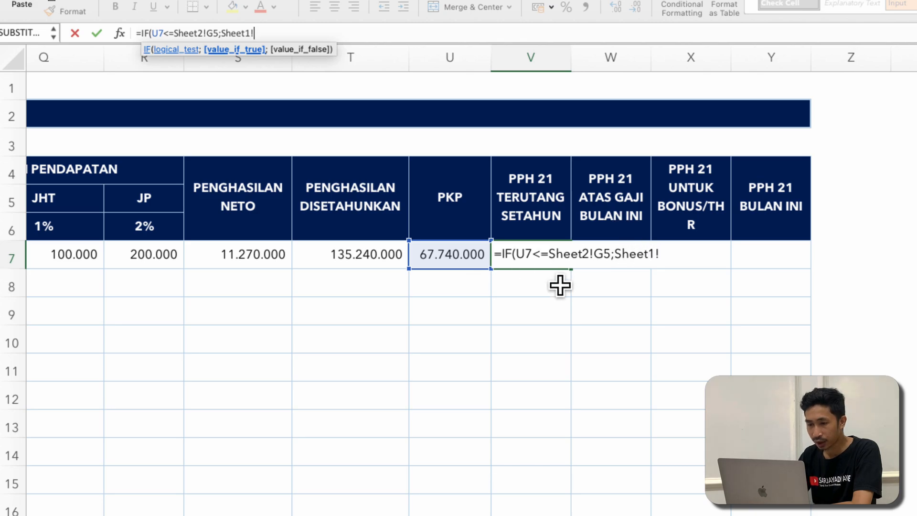
pyautogui.click(196, 515)
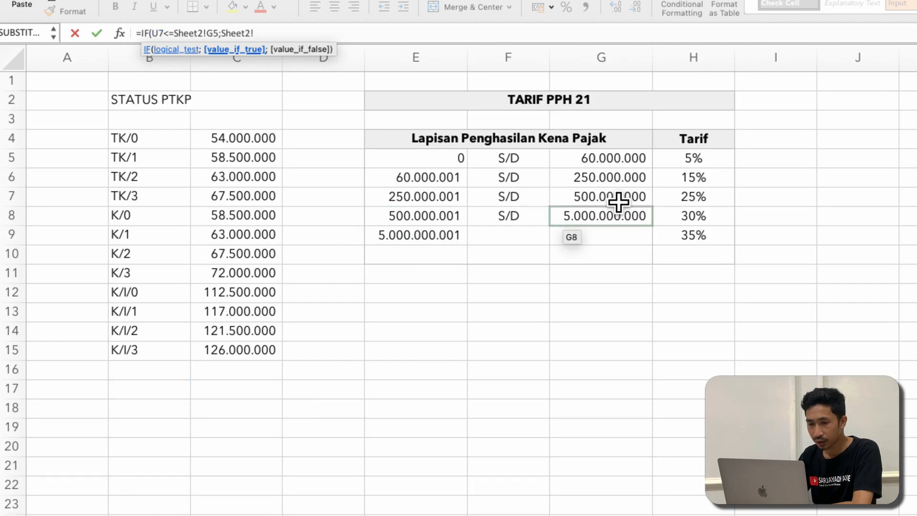
pyautogui.press('BackSpace')
pyautogui.press('BackSpace')
pyautogui.press('BackSpace')
pyautogui.press('BackSpace')
pyautogui.press('BackSpace')
pyautogui.press('BackSpace')
pyautogui.press('BackSpace')
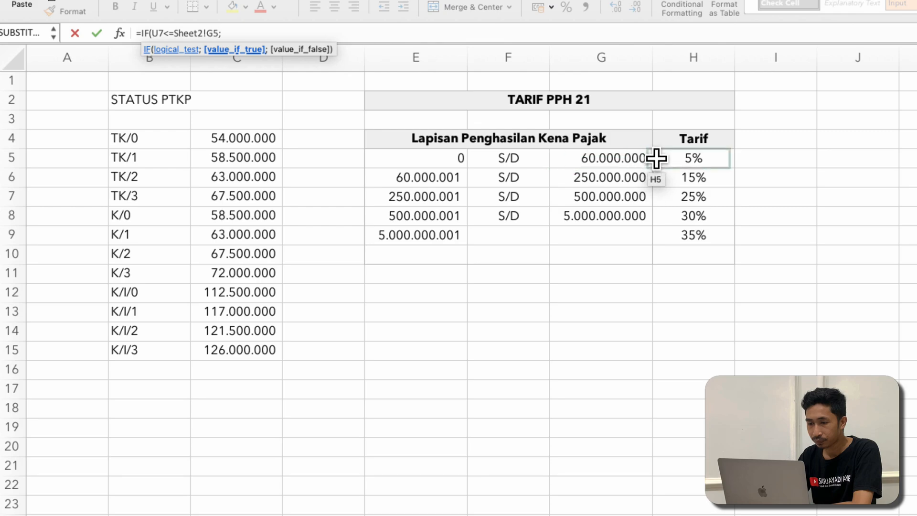
# Step: Set the IF formula's value-if-true to the first bracket's upper limit times its rate, Sheet2!G5*Sheet2!H5, followed by a semicolon
pyautogui.click(623, 161)
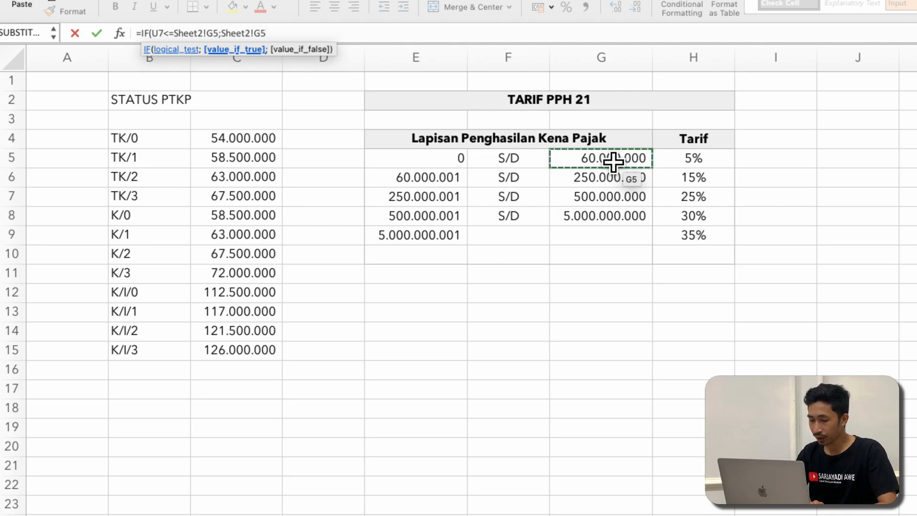
pyautogui.write('*')
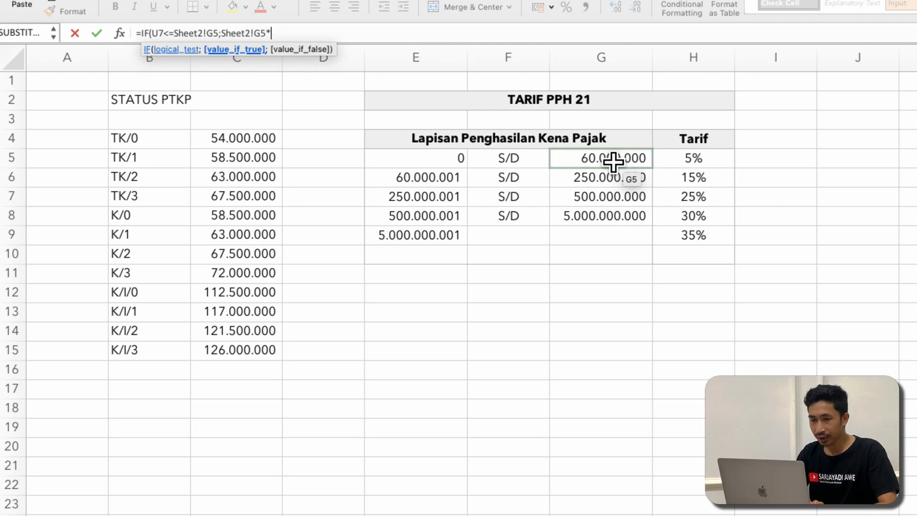
pyautogui.click(713, 165)
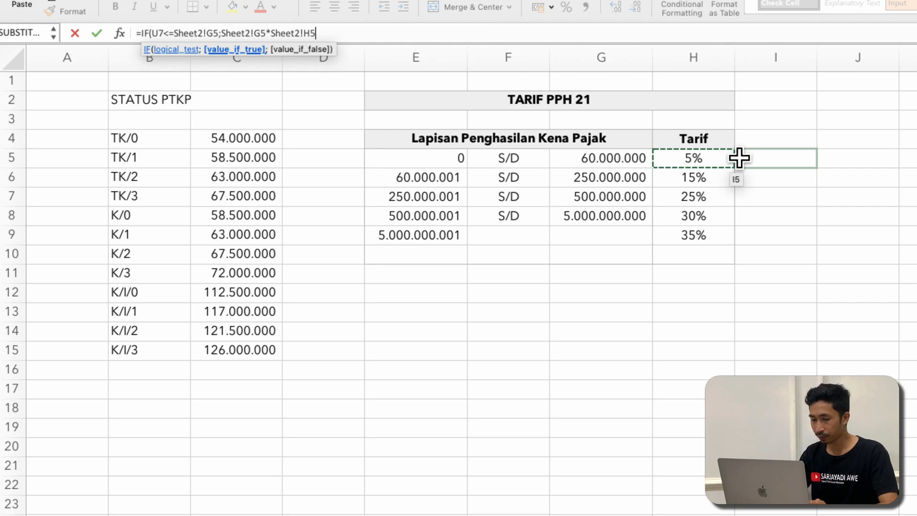
pyautogui.write(';')
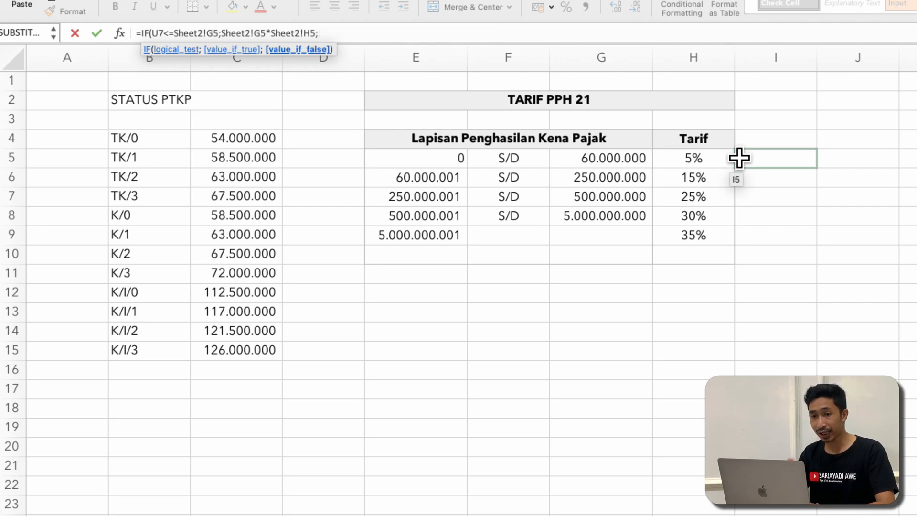
# Step: Open a nested IF with an AND function as its logical test in the formula's value-if-false: IF(AND(
pyautogui.write('IF')
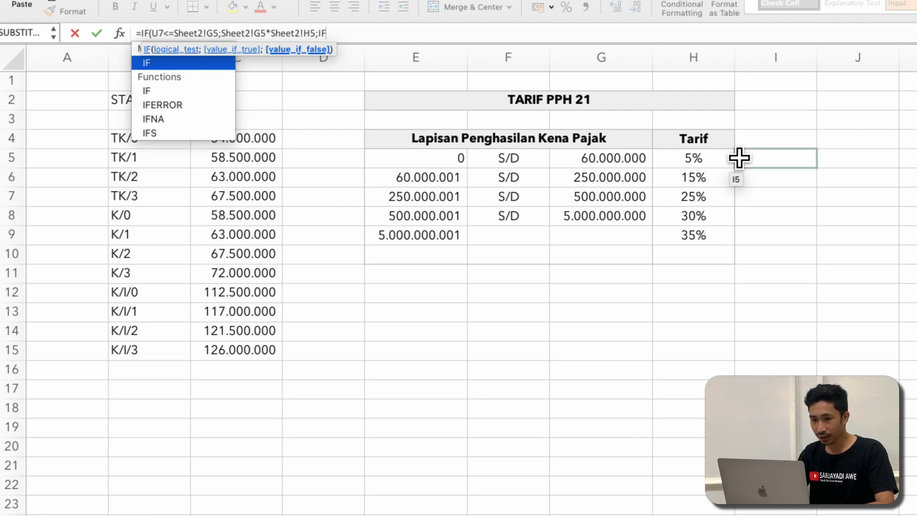
pyautogui.write('(')
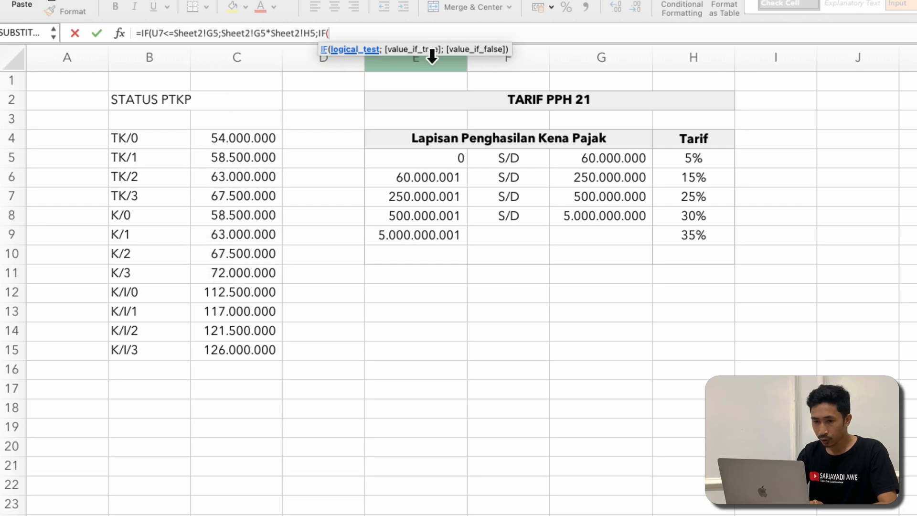
pyautogui.write('U7')
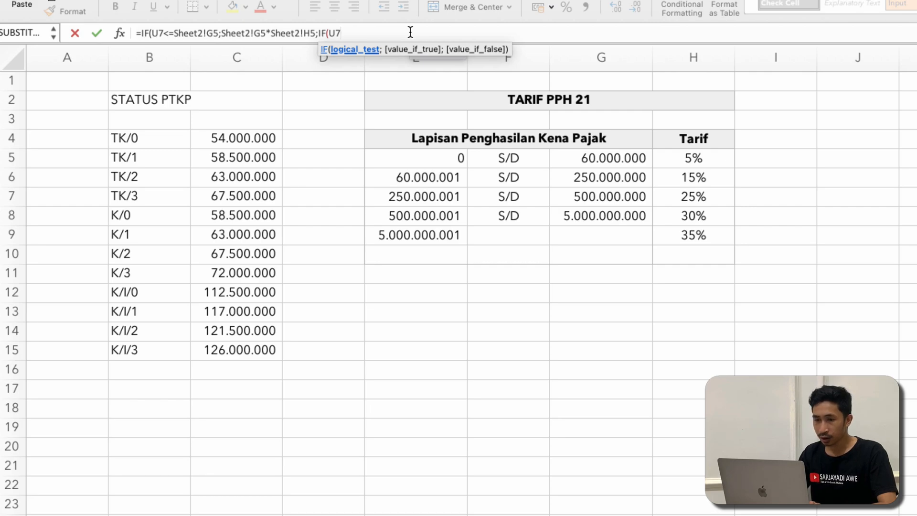
pyautogui.press('BackSpace')
pyautogui.press('BackSpace')
pyautogui.write('AND')
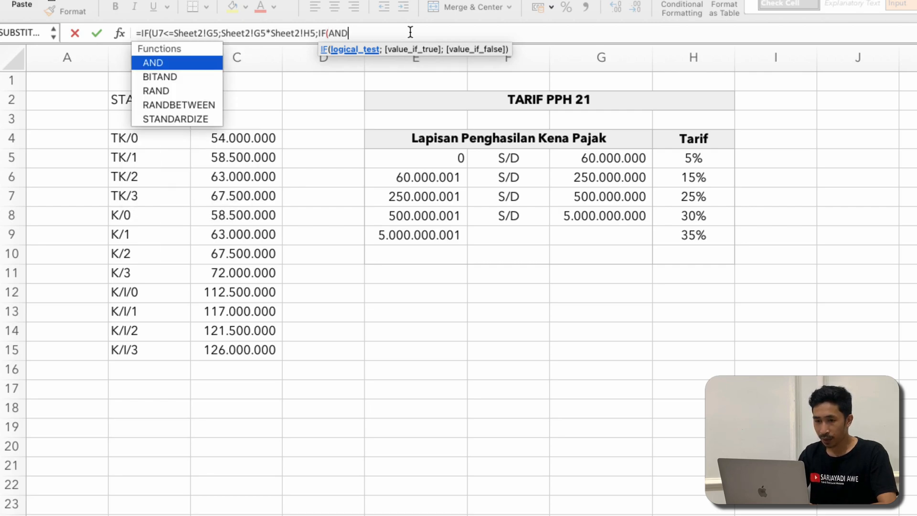
pyautogui.write('(')
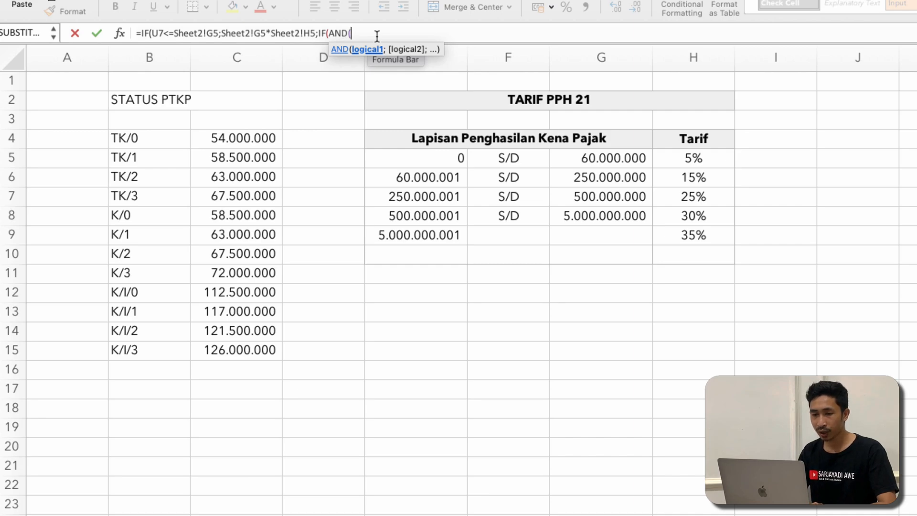
# Step: Enter the AND function's first condition, that the PKP exceeds the first bracket's upper limit: U7>Sheet2!G5, followed by a semicolon
pyautogui.write('U')
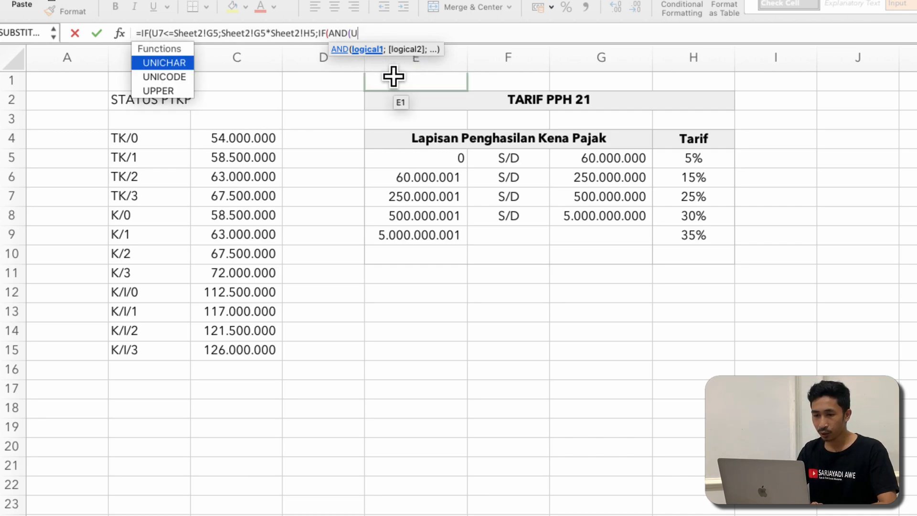
pyautogui.write('7')
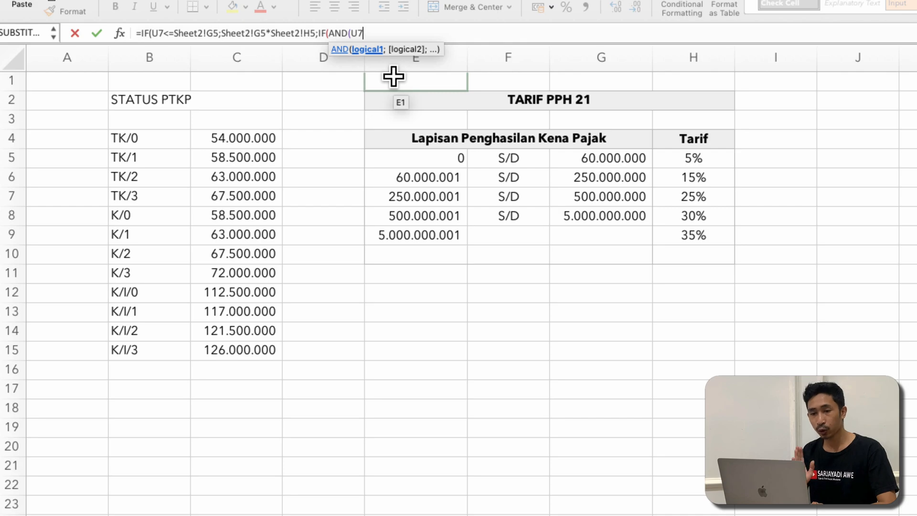
pyautogui.write('>')
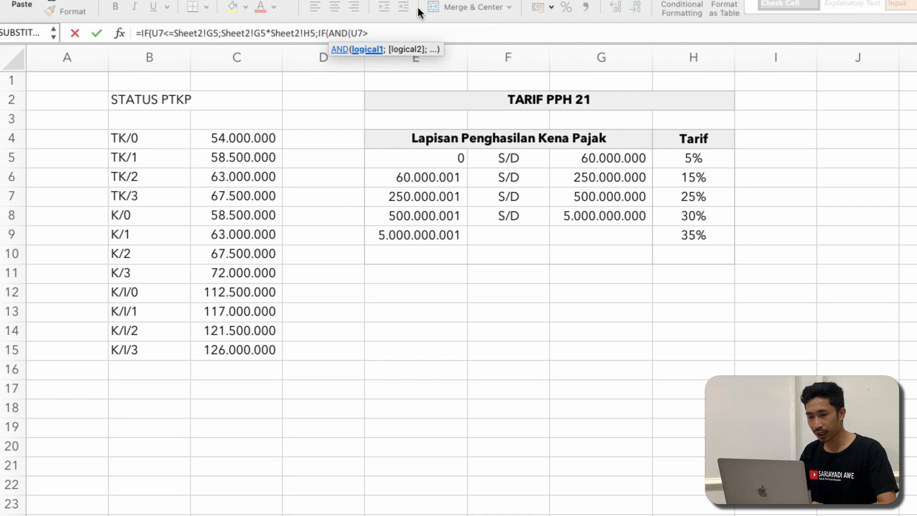
pyautogui.click(612, 157)
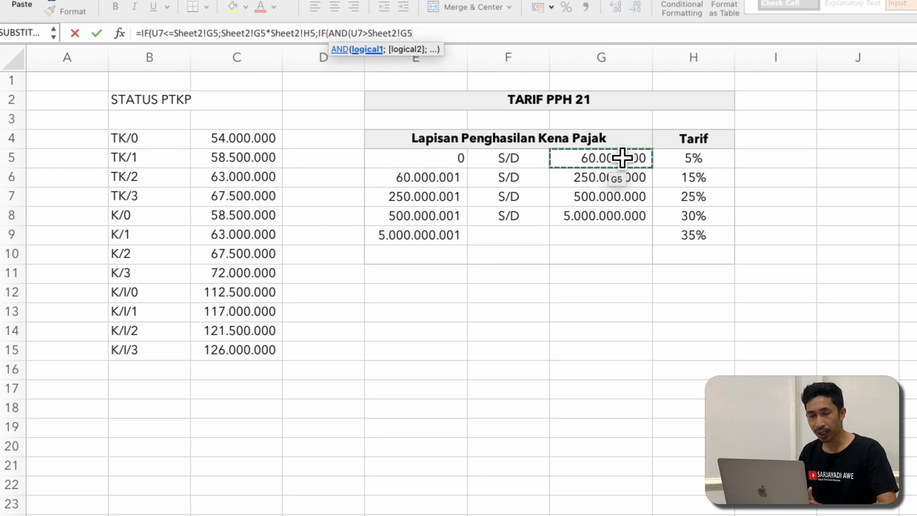
pyautogui.write(';')
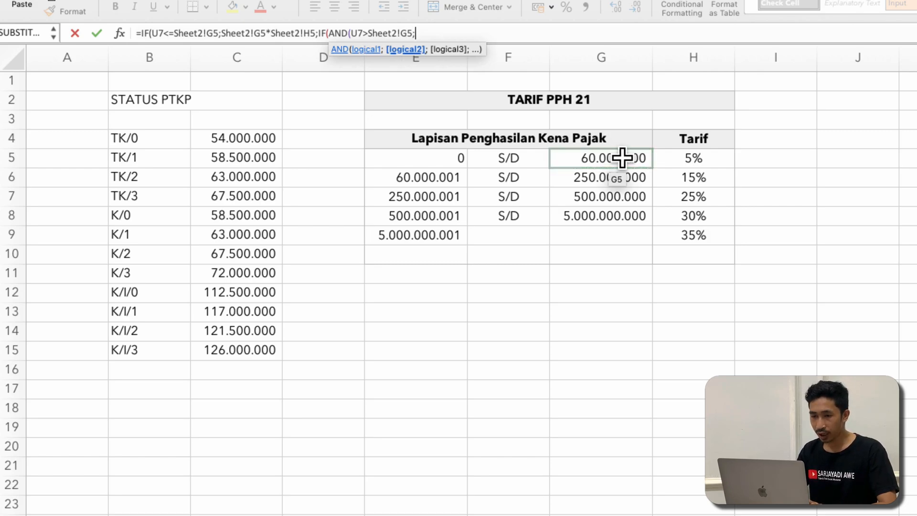
# Step: Add the second condition U7<=Sheet2!G6, close the AND function and end the nested IF's logical test with a semicolon
pyautogui.write('U7')
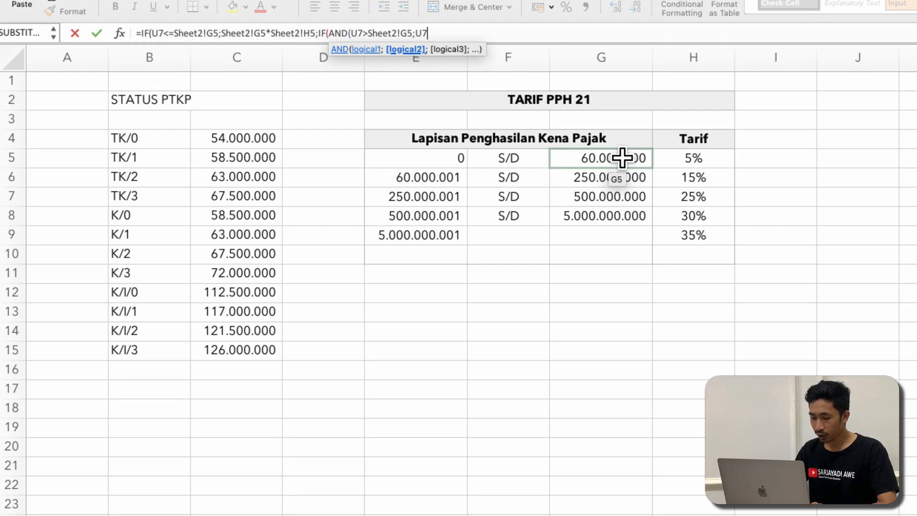
pyautogui.write('<=')
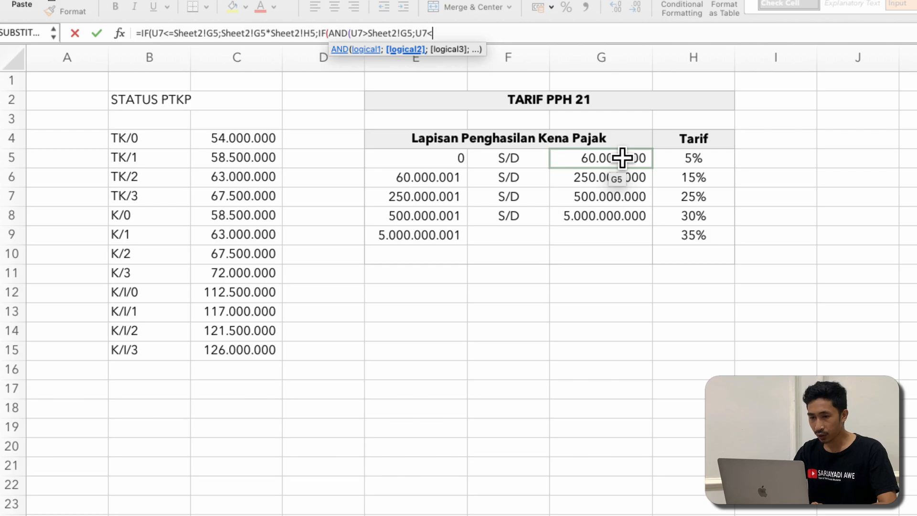
pyautogui.click(620, 178)
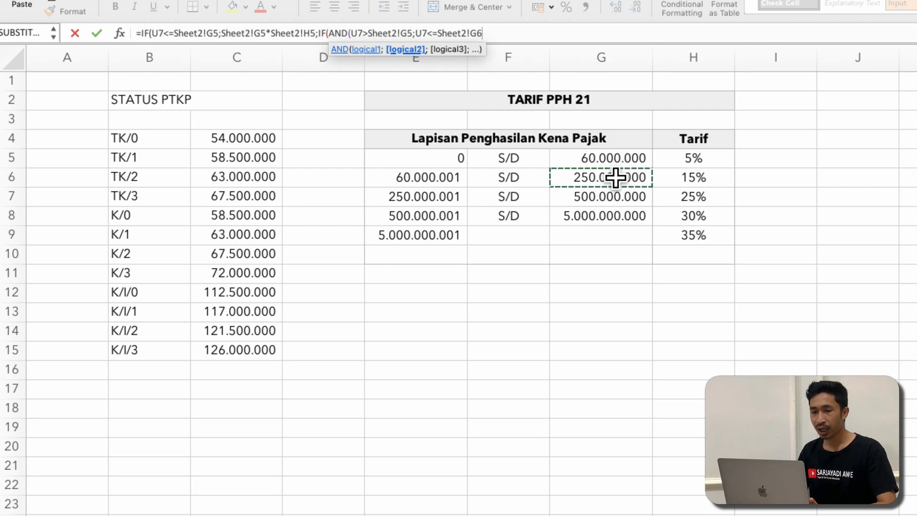
pyautogui.write(')')
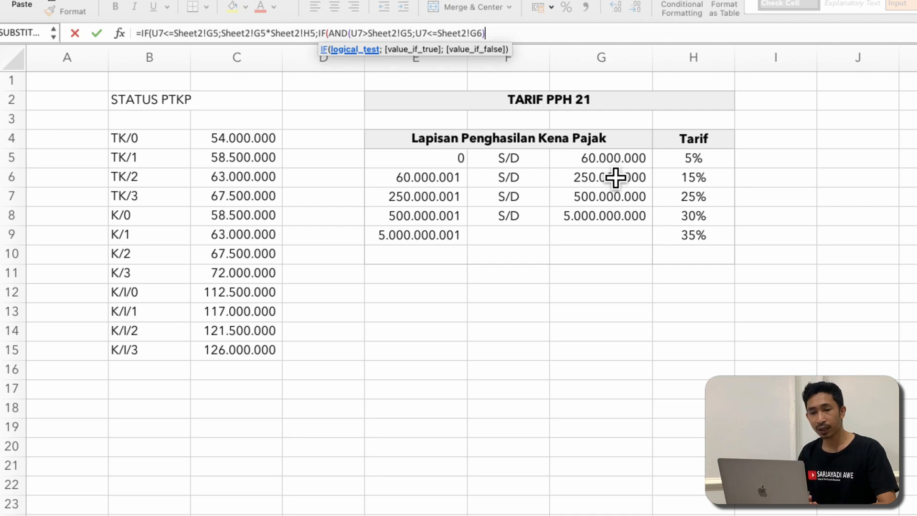
pyautogui.click(346, 52)
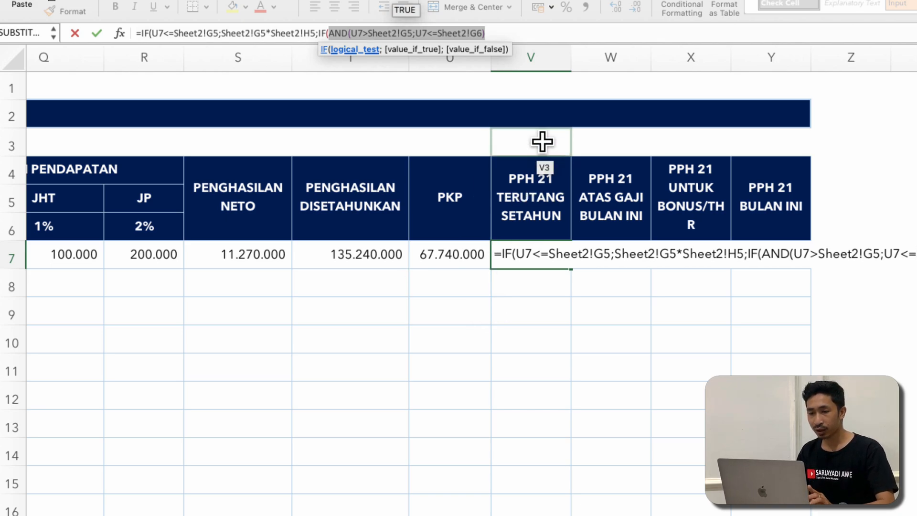
pyautogui.click(547, 32)
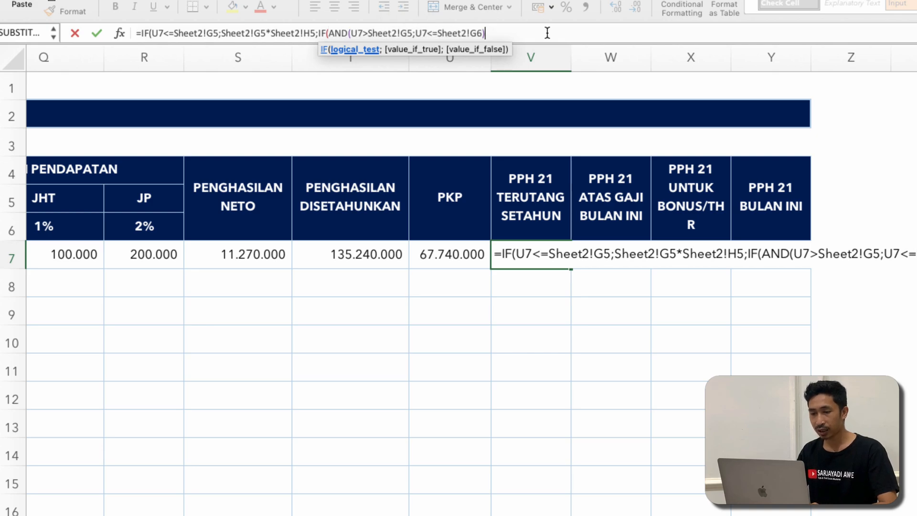
pyautogui.write(';')
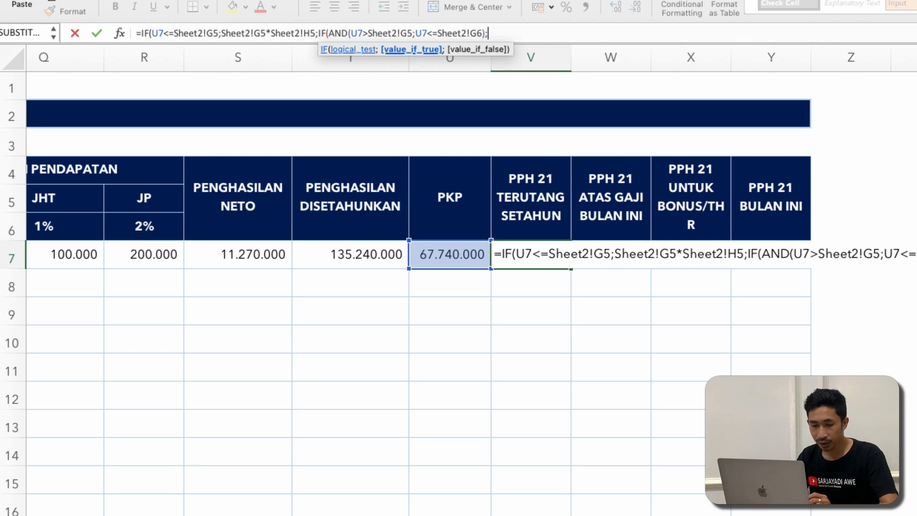
# Step: Begin the nested IF's value-if-true with the first bracket's upper limit times its rate, Sheet2!G5*Sheet2!H5
pyautogui.click(258, 515)
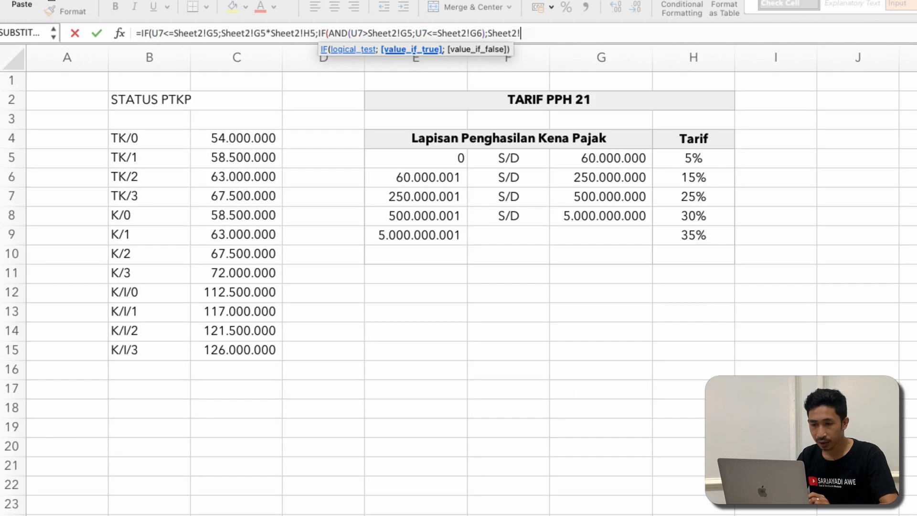
pyautogui.click(621, 165)
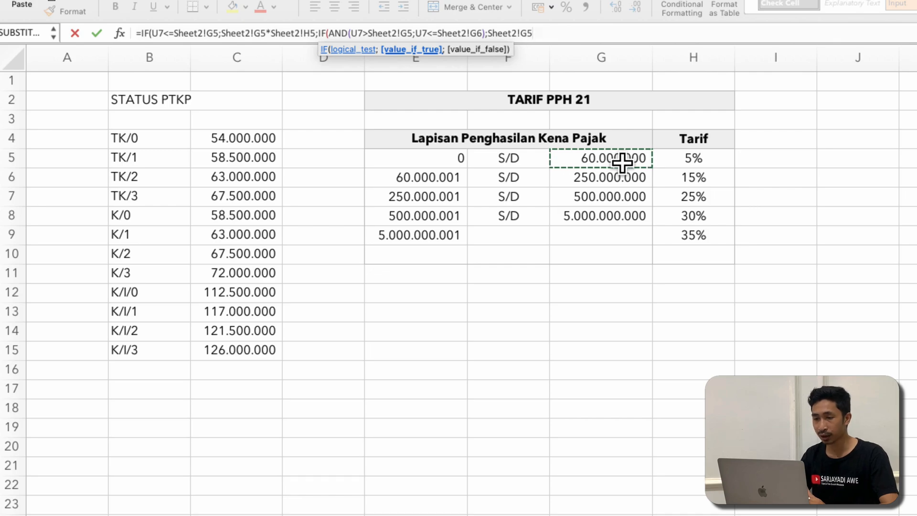
pyautogui.write('*')
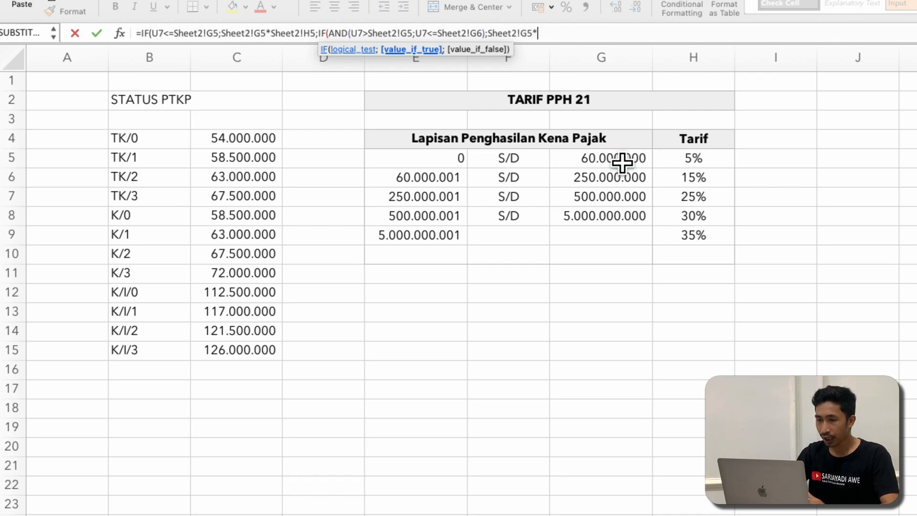
pyautogui.click(692, 162)
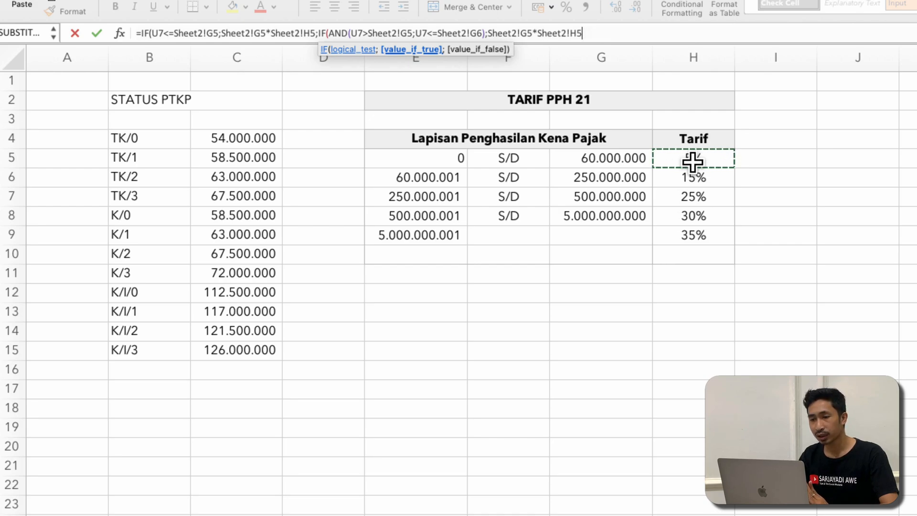
# Step: Enclose the value-if-true product Sheet2!G5*Sheet2!H5 in parentheses and append a plus sign
pyautogui.click(490, 33)
pyautogui.click(612, 30)
pyautogui.click(487, 33)
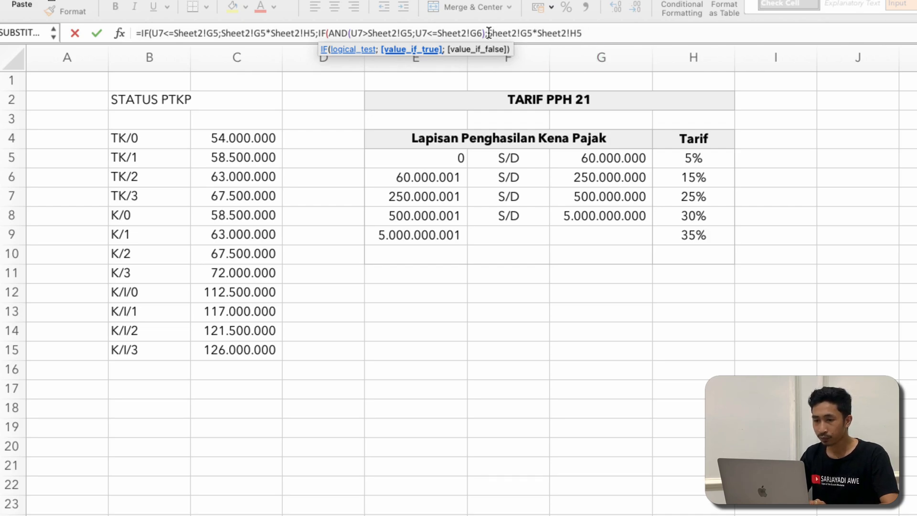
pyautogui.write('(')
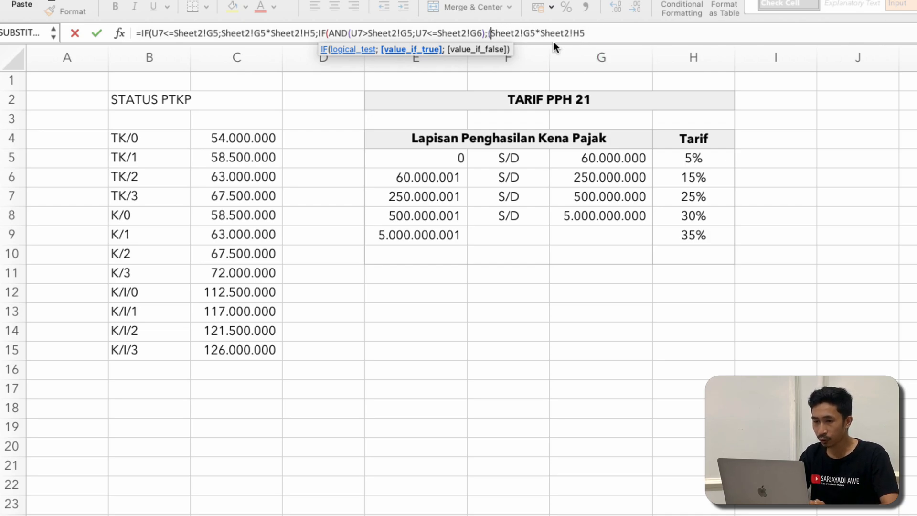
pyautogui.click(595, 34)
pyautogui.write(')+')
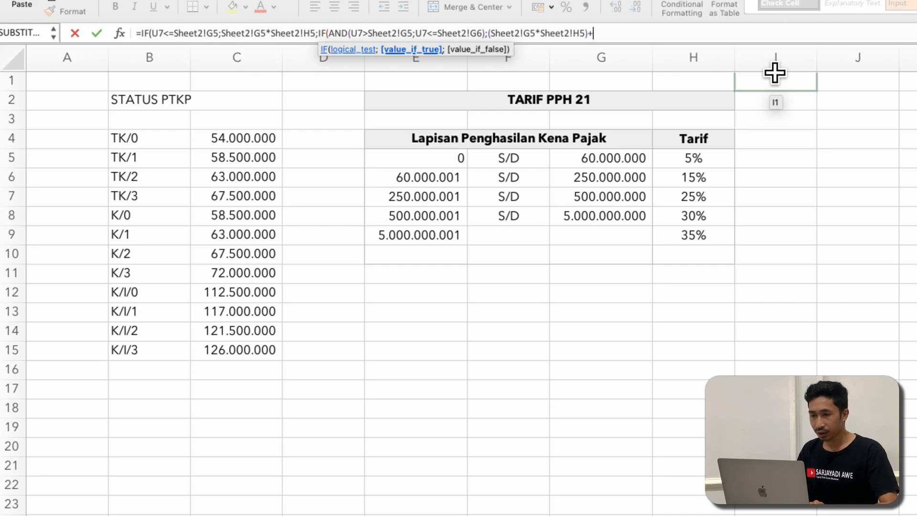
# Step: Add the PKP portion above the first bracket's upper limit to the value-if-true as (U7-Sheet2!G5)
pyautogui.write('U')
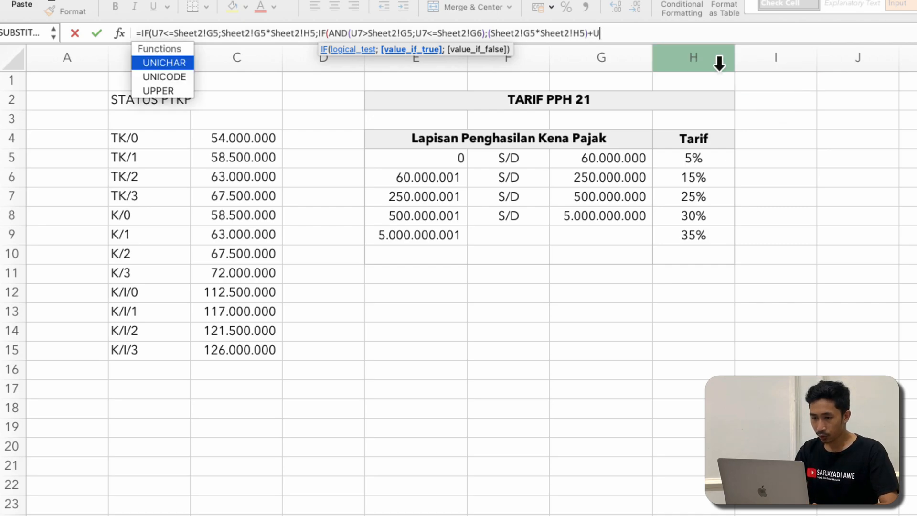
pyautogui.write('7')
pyautogui.press('Left')
pyautogui.press('Left')
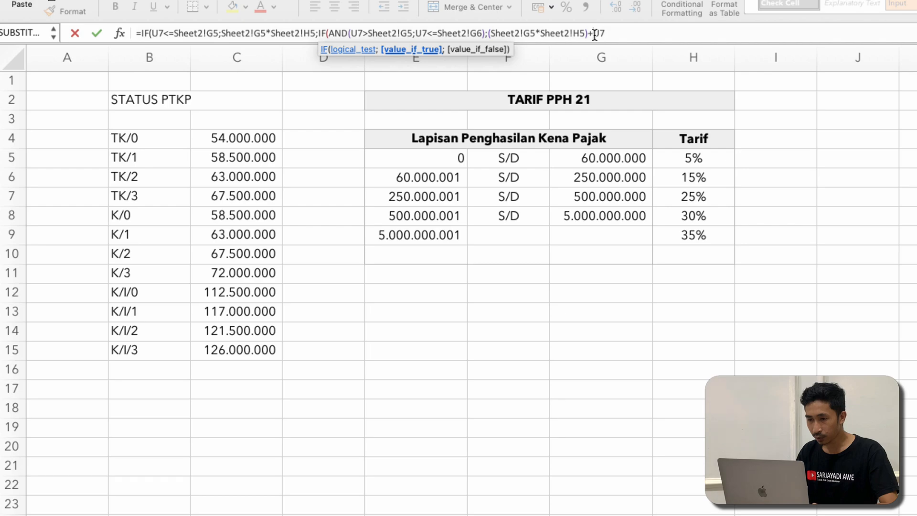
pyautogui.write('(')
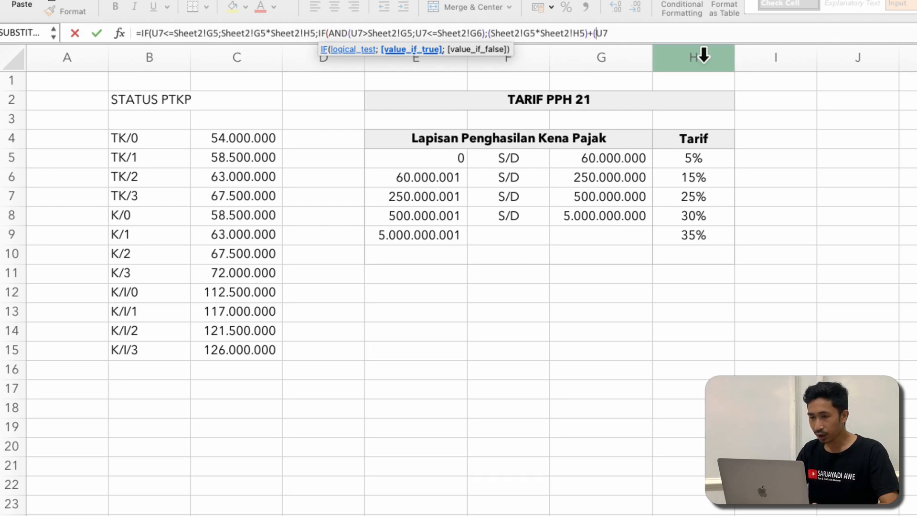
pyautogui.click(672, 38)
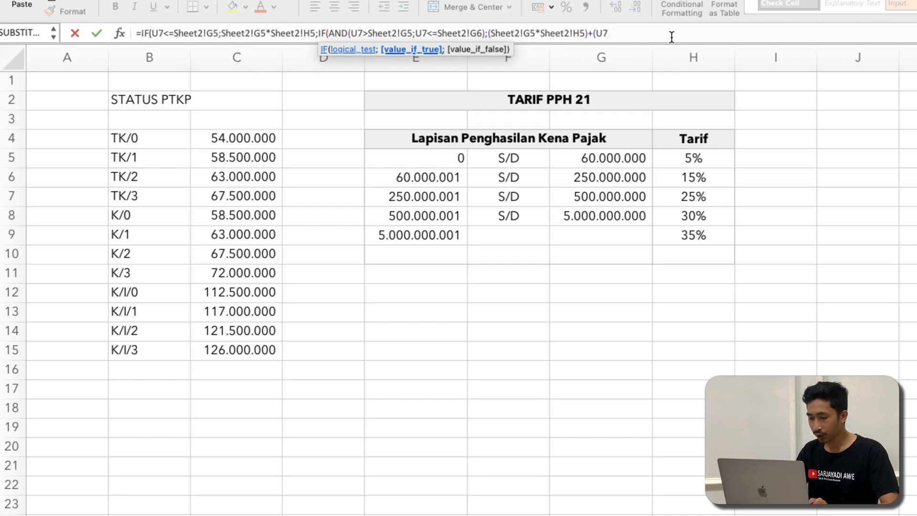
pyautogui.write('-')
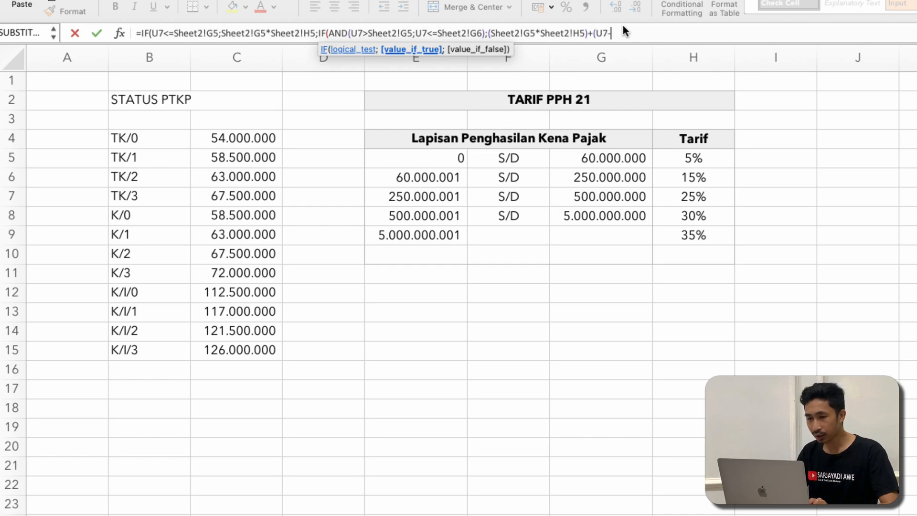
pyautogui.click(602, 163)
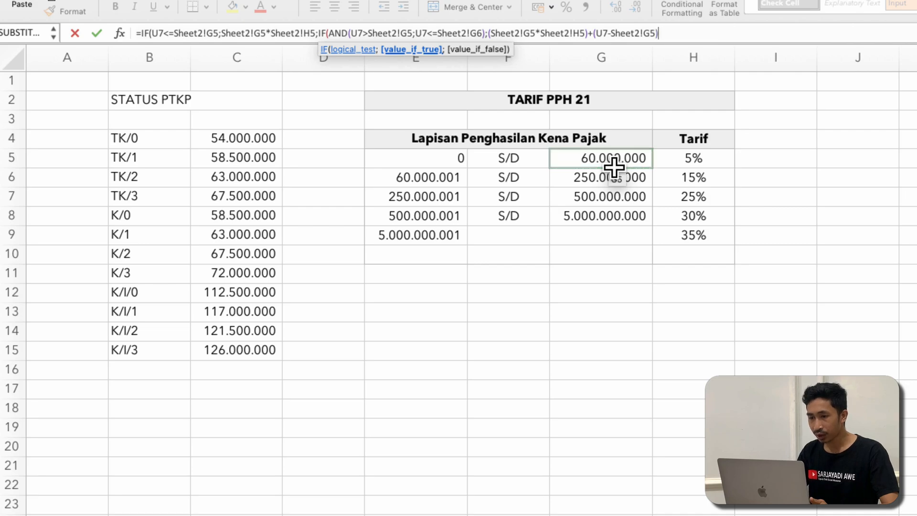
# Step: Multiply the excess PKP by the second bracket's rate and enclose the product in parentheses: ((U7-Sheet2!G5)*Sheet2!H6)
pyautogui.write('*')
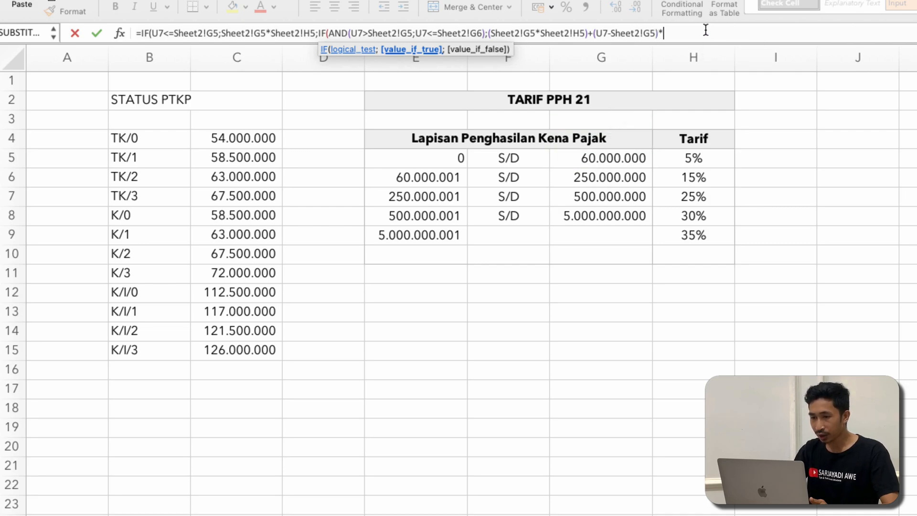
pyautogui.click(706, 177)
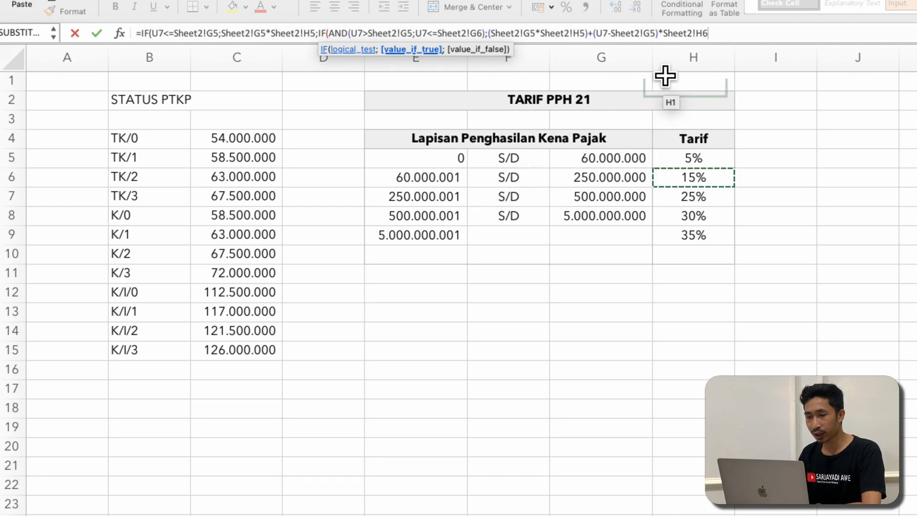
pyautogui.click(592, 35)
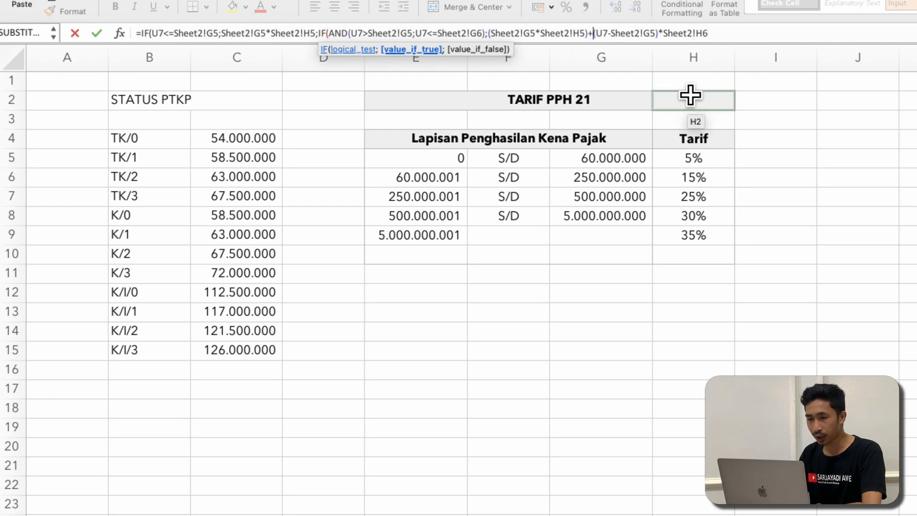
pyautogui.write('(')
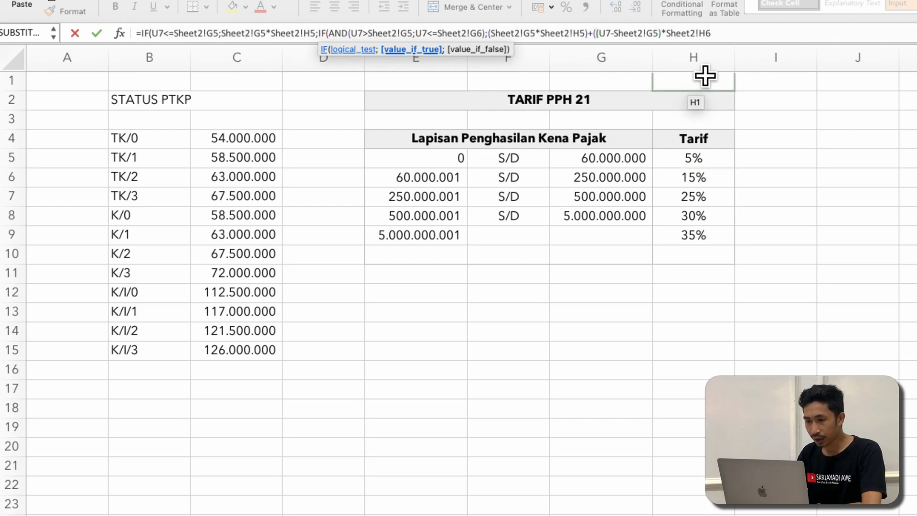
pyautogui.write(')')
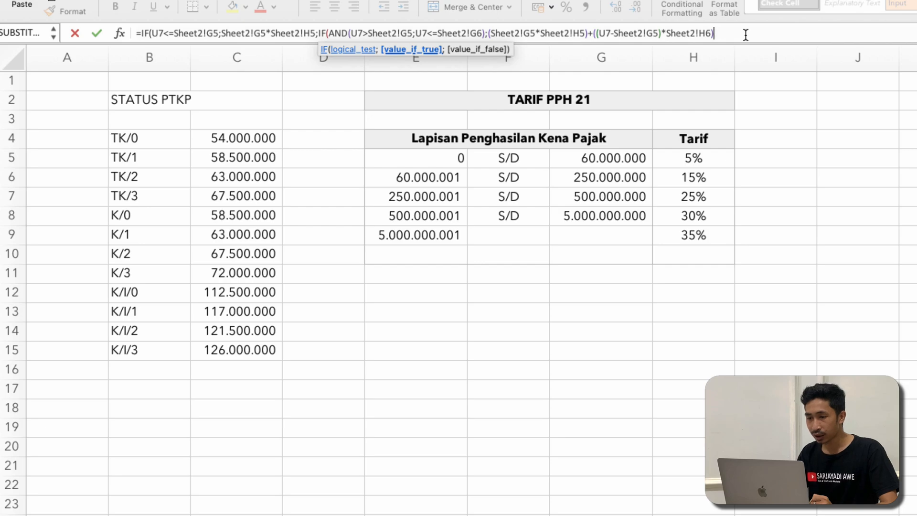
# Step: Finish the nested IF with "SALAH" as its value-if-false, enter the formula, and accept the suggested closing-parenthesis correction
pyautogui.write(';')
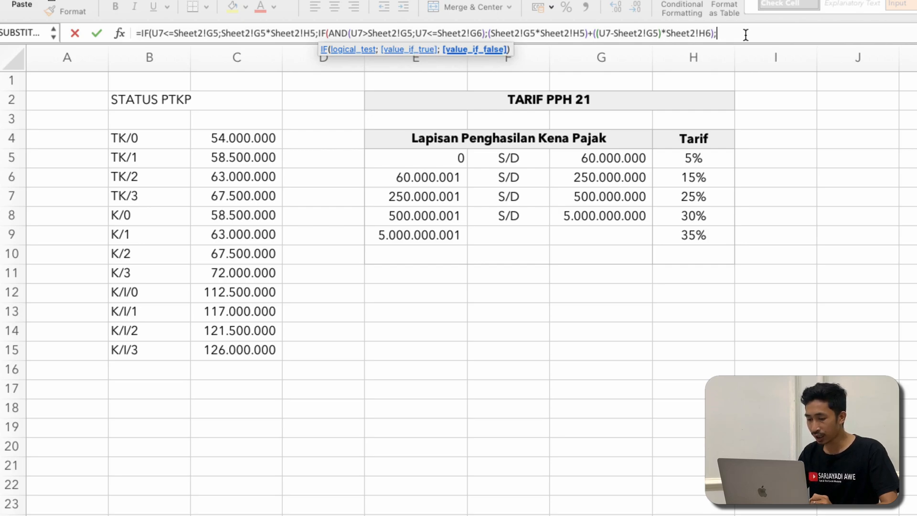
pyautogui.write('"')
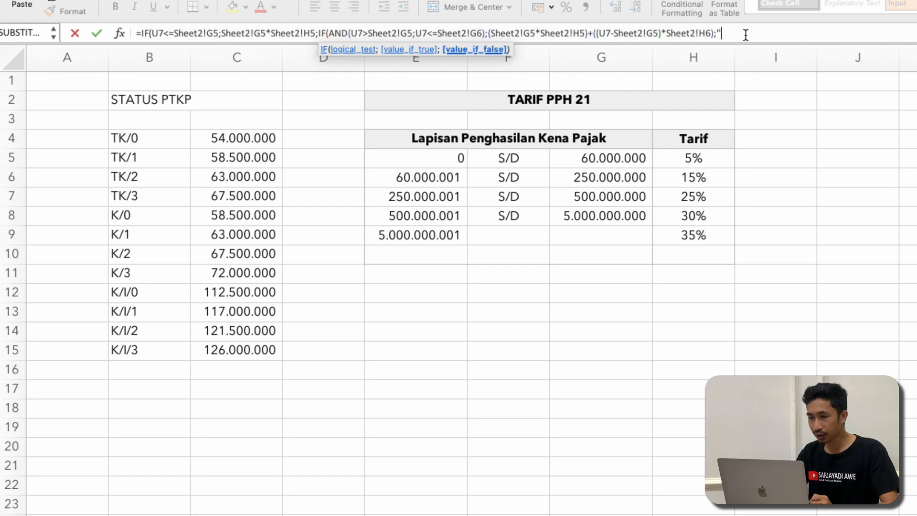
pyautogui.write('SALAH"')
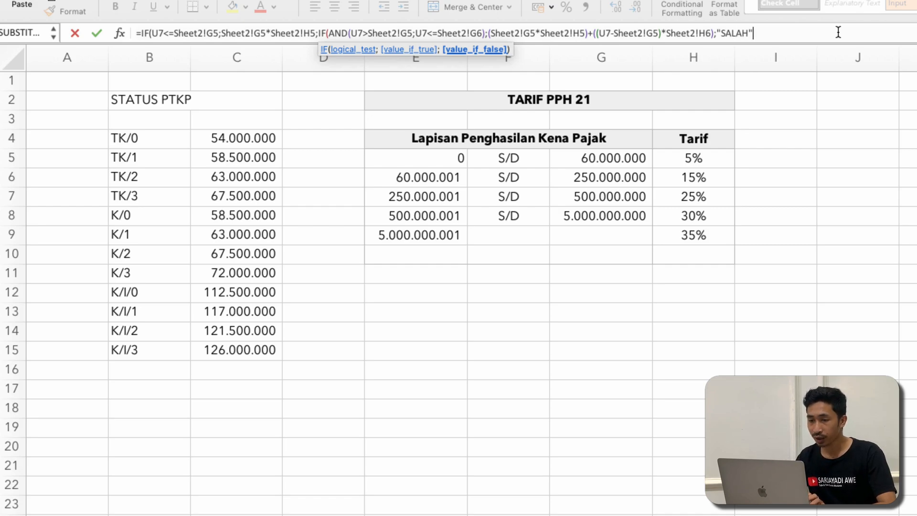
pyautogui.press('Return')
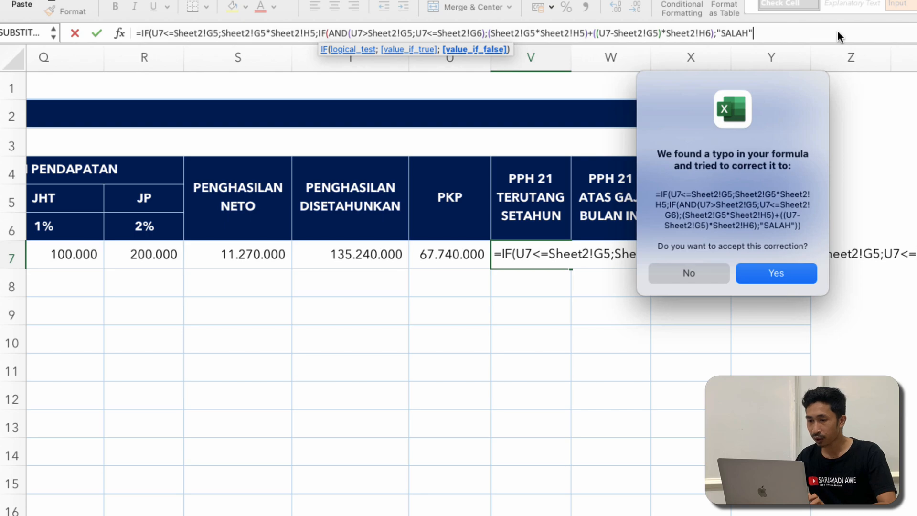
pyautogui.click(779, 272)
# Step: Format the annual PPH 21 due in V7 with thousands separators
pyautogui.click(530, 257)
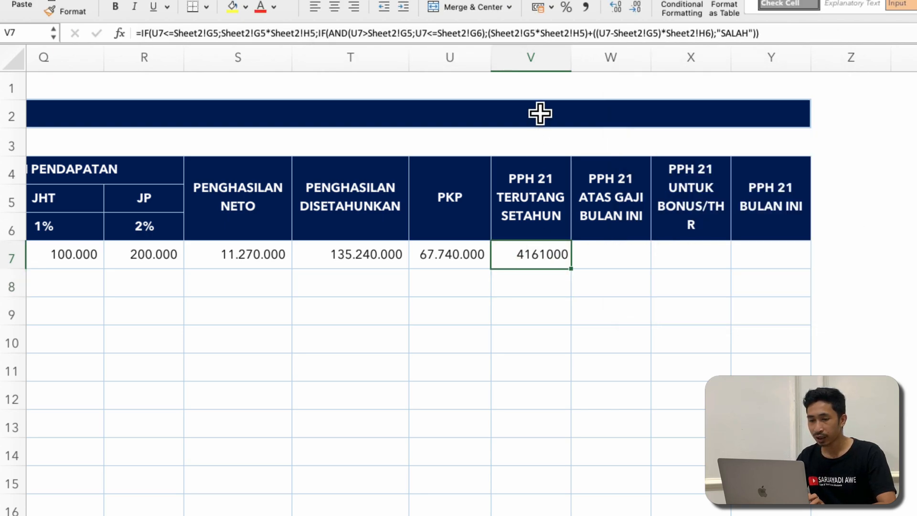
pyautogui.click(586, 7)
pyautogui.click(653, 302)
pyautogui.click(678, 261)
# Step: Copy the PKP from U7 and paste it as values only into cell J4 of Sheet2
pyautogui.click(452, 256)
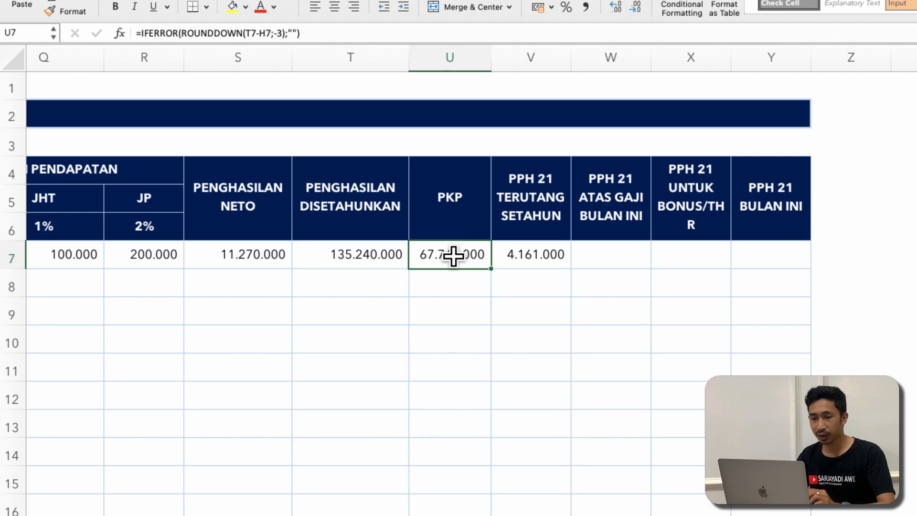
pyautogui.rightClick(454, 259)
pyautogui.click(488, 280)
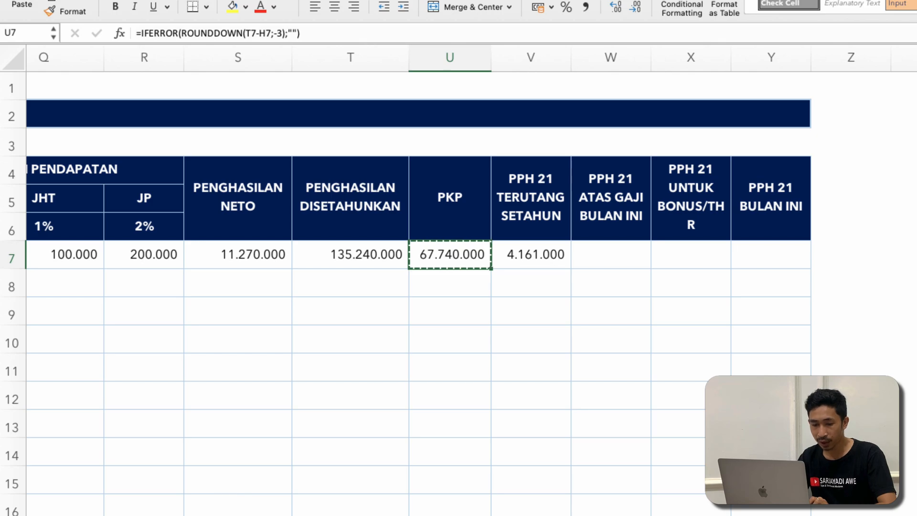
pyautogui.click(477, 515)
pyautogui.click(839, 147)
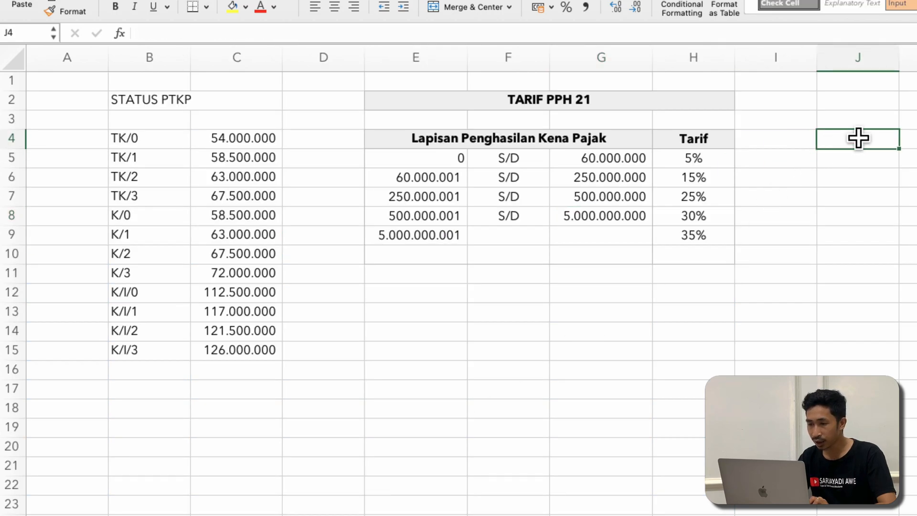
pyautogui.rightClick(858, 138)
pyautogui.moveTo(895, 189)
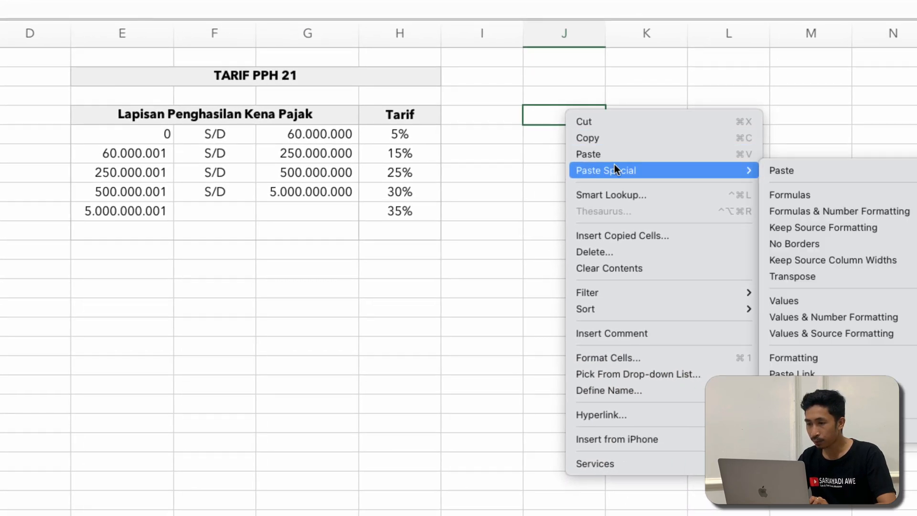
pyautogui.click(776, 300)
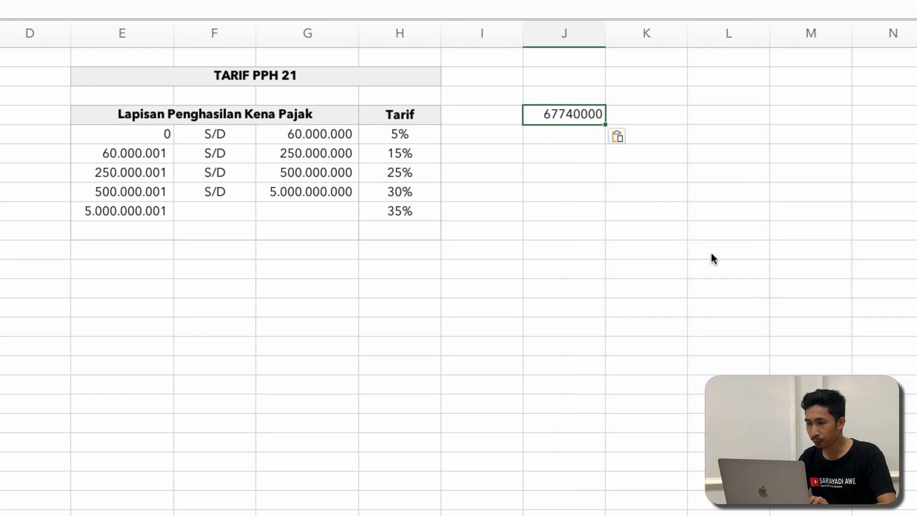
# Step: Format the pasted PKP in J4 with thousands separators
pyautogui.click(289, 0)
pyautogui.click(562, 137)
pyautogui.click(548, 167)
# Step: Calculate the PKP above the first bracket's upper limit in J5 with =J4-G5
pyautogui.click(561, 137)
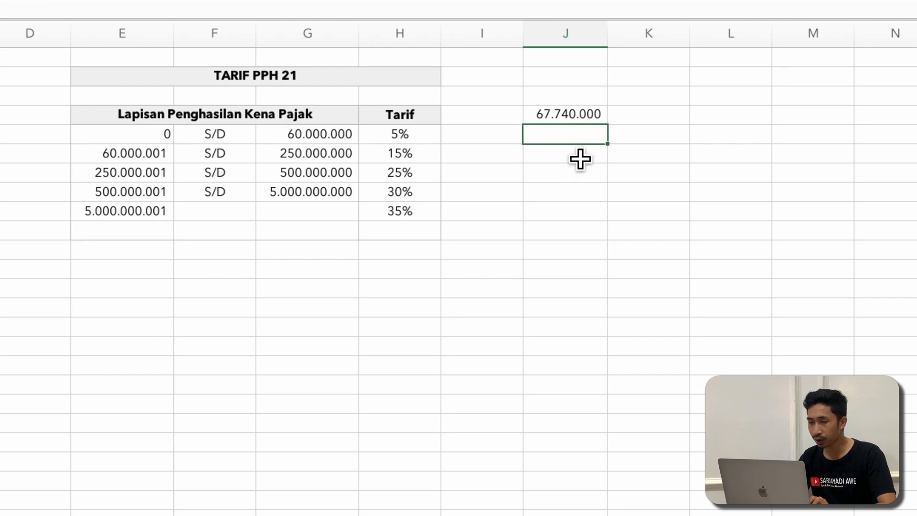
pyautogui.write('=')
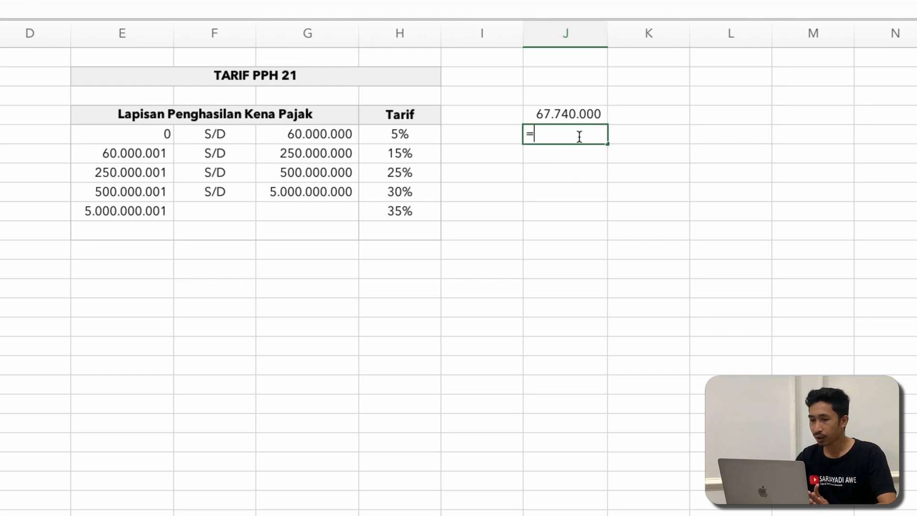
pyautogui.press('Up')
pyautogui.write('-')
pyautogui.click(285, 138)
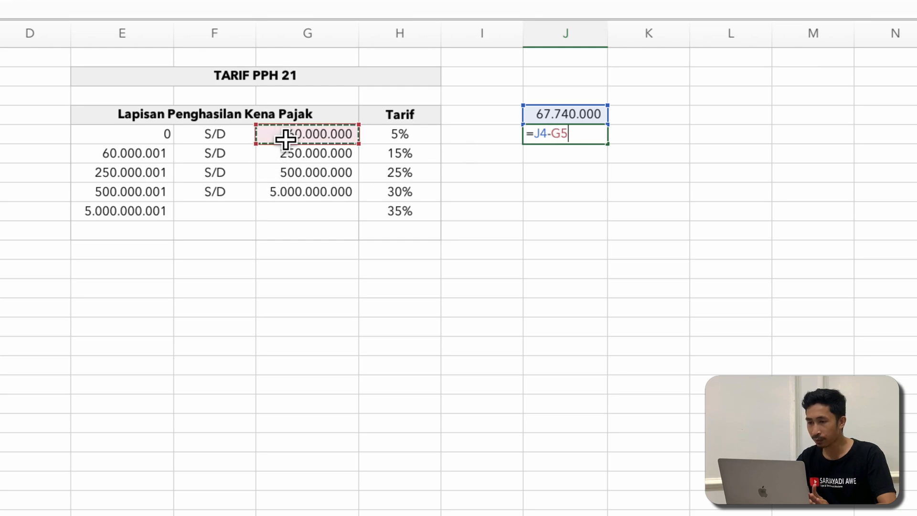
pyautogui.press('Return')
pyautogui.press('Up')
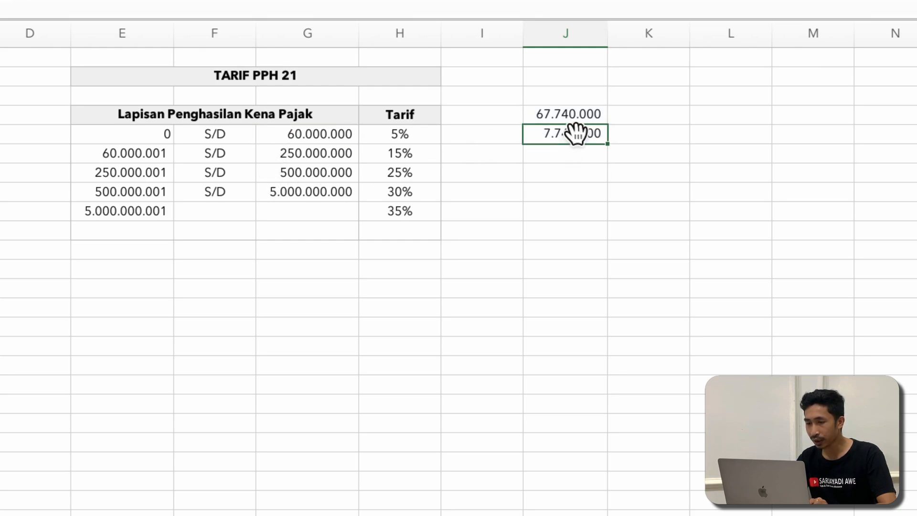
# Step: Label the two tax layers in J7 and J8 as LAP 1 and LAP 2
pyautogui.click(585, 156)
pyautogui.click(565, 173)
pyautogui.write('LAP')
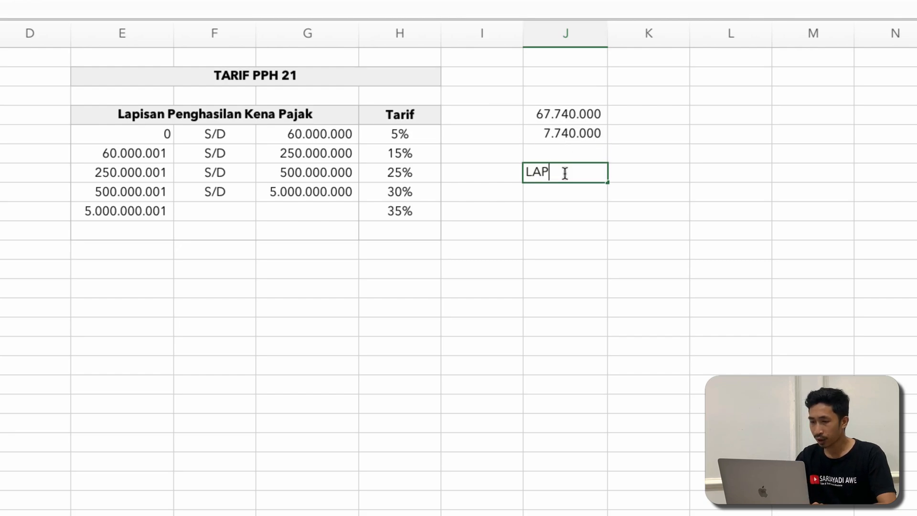
pyautogui.write(' 1')
pyautogui.press('Return')
pyautogui.write('LAP 2')
pyautogui.press('Return')
# Step: Calculate the first layer's tax in K7 as the bracket limit times its rate, =G5*H5
pyautogui.click(621, 171)
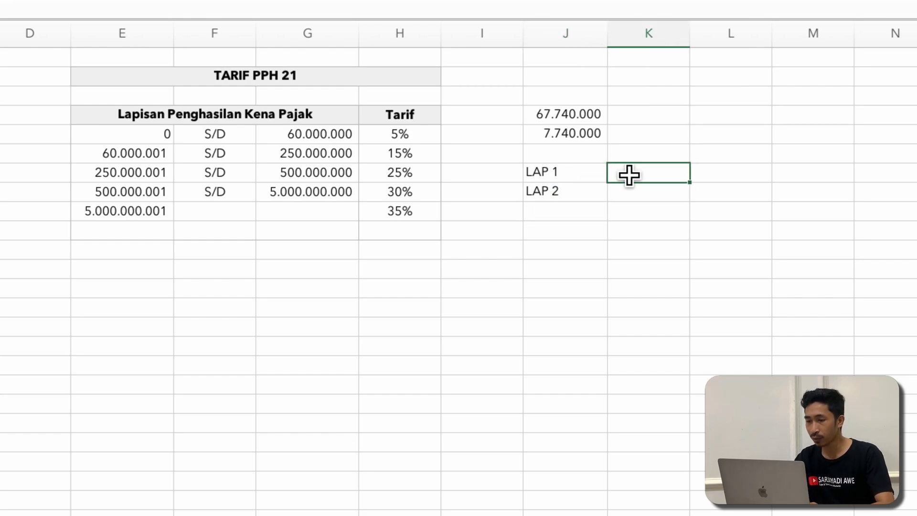
pyautogui.write('=')
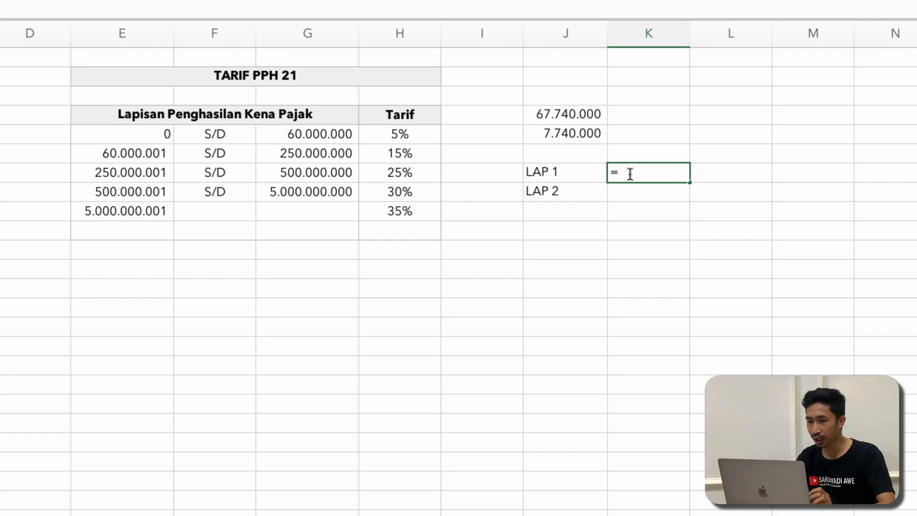
pyautogui.click(290, 134)
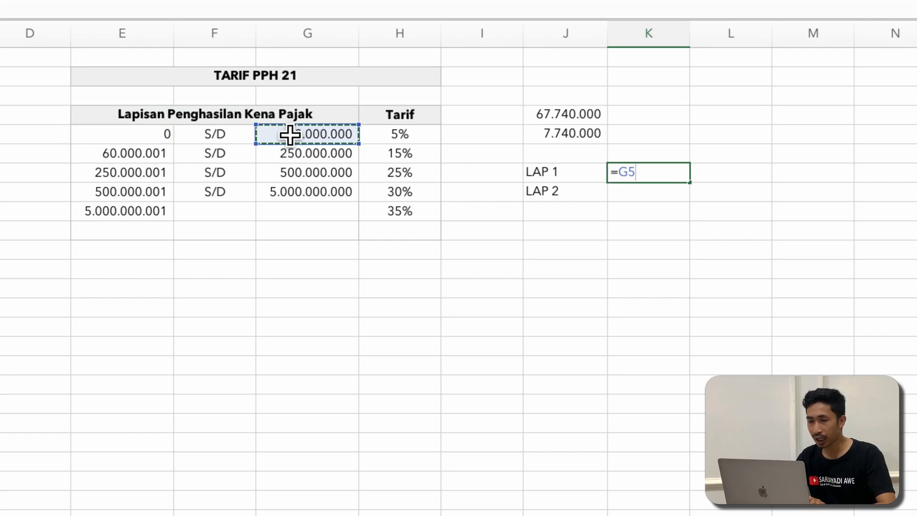
pyautogui.write('*')
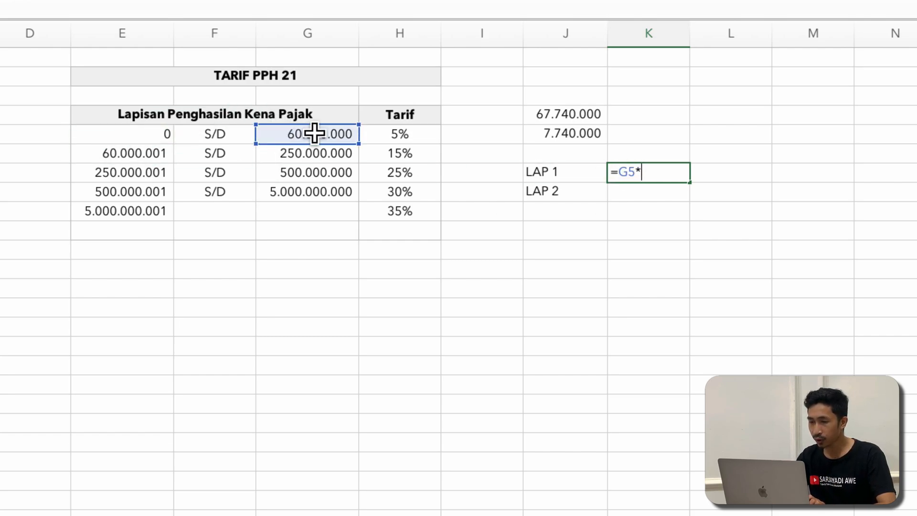
pyautogui.click(393, 131)
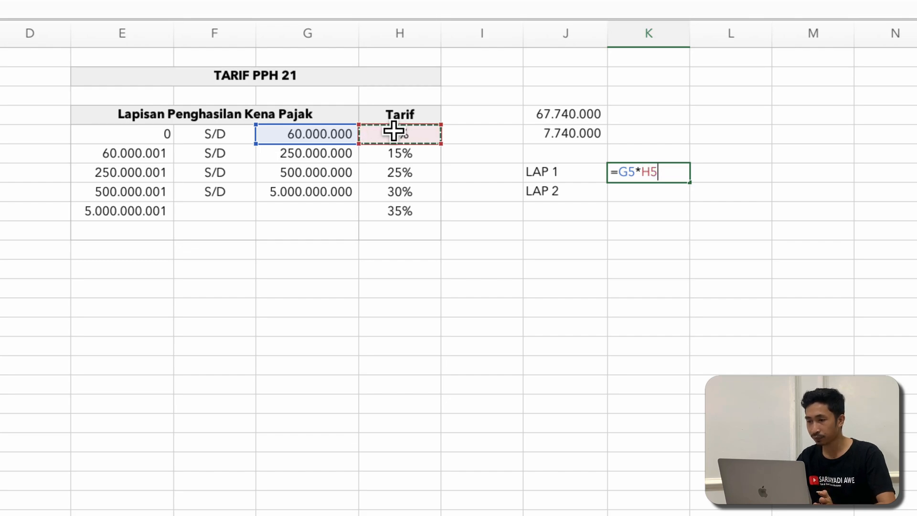
pyautogui.press('Return')
pyautogui.press('Up')
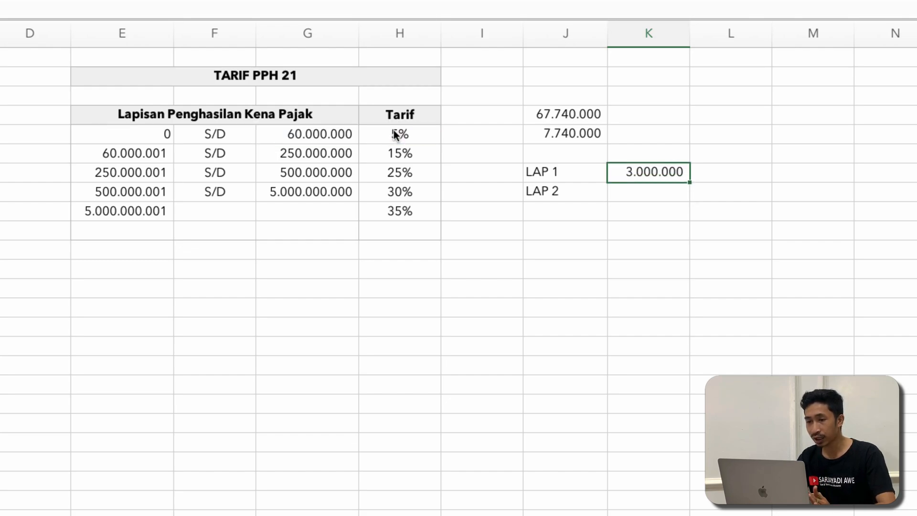
pyautogui.click(303, 135)
pyautogui.click(400, 136)
# Step: Calculate the second layer's tax in K8 as the excess PKP times the second rate, =J5*H6
pyautogui.click(678, 187)
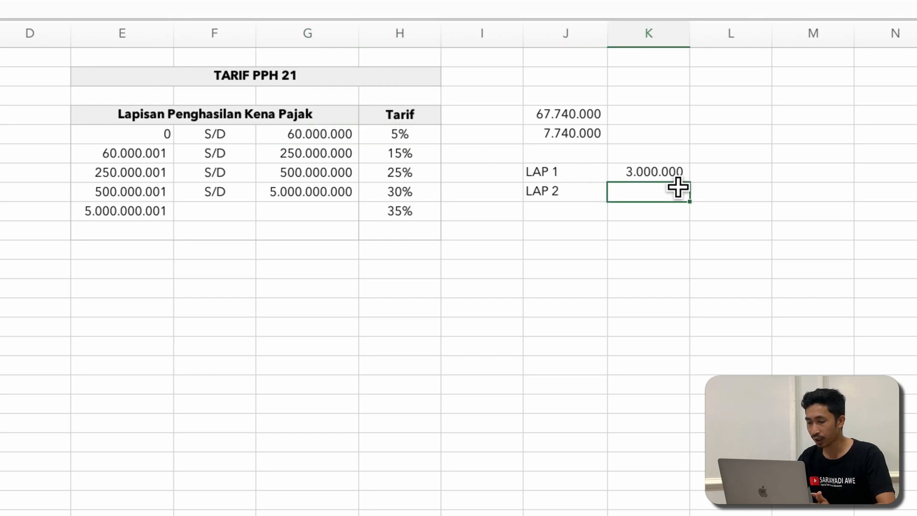
pyautogui.write('=')
pyautogui.click(578, 139)
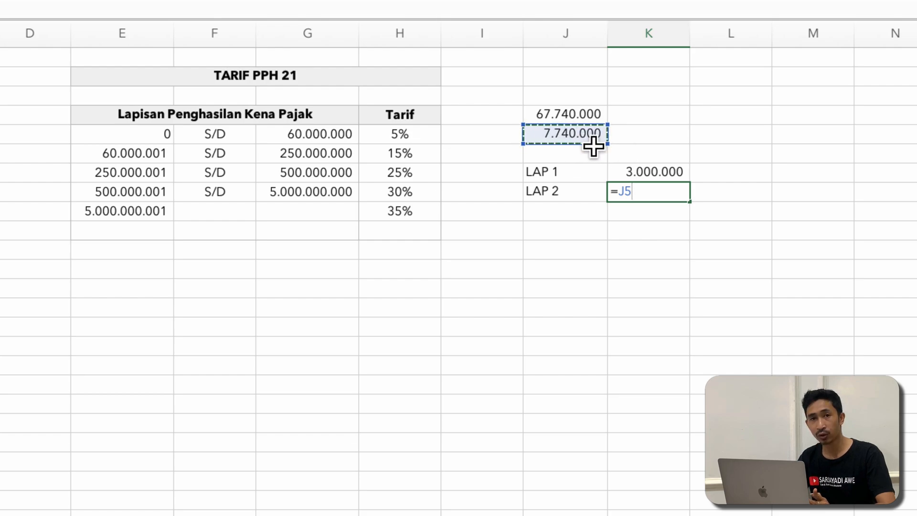
pyautogui.write('*')
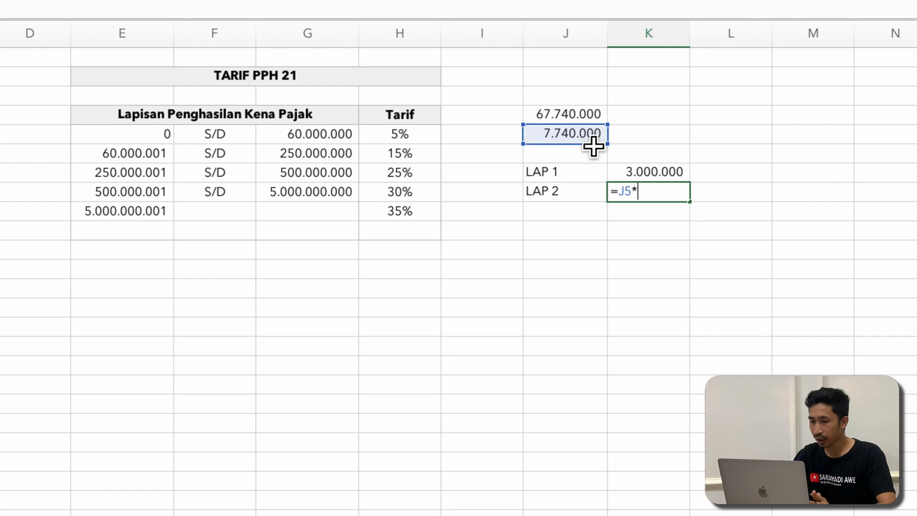
pyautogui.click(396, 152)
pyautogui.press('Return')
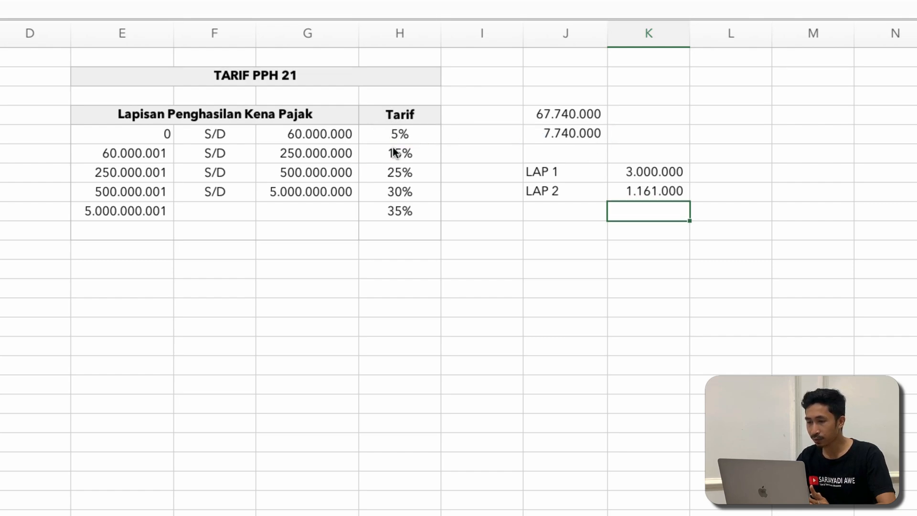
# Step: Reference each layer's taxable amount beside its tax, with =G5 in M7 and =J5 in M8
pyautogui.click(774, 171)
pyautogui.click(743, 178)
pyautogui.press('Right')
pyautogui.write('=')
pyautogui.click(341, 133)
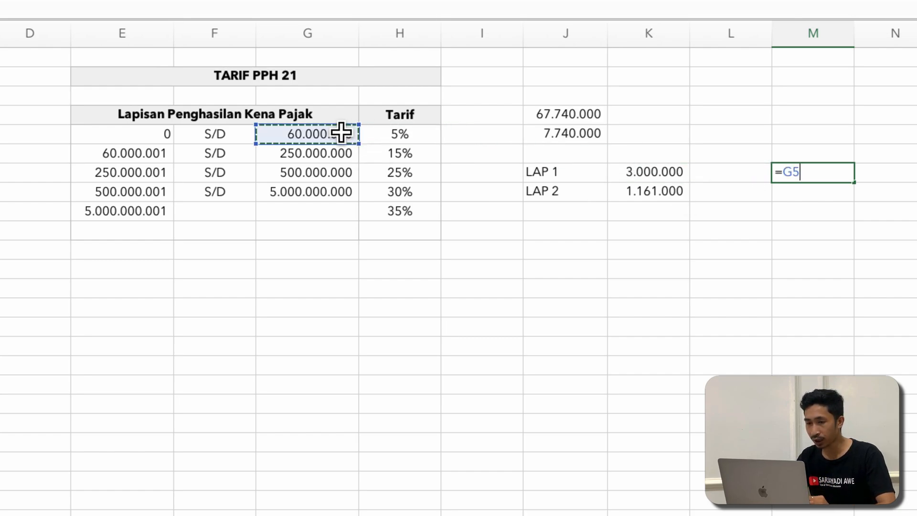
pyautogui.press('Return')
pyautogui.write('=')
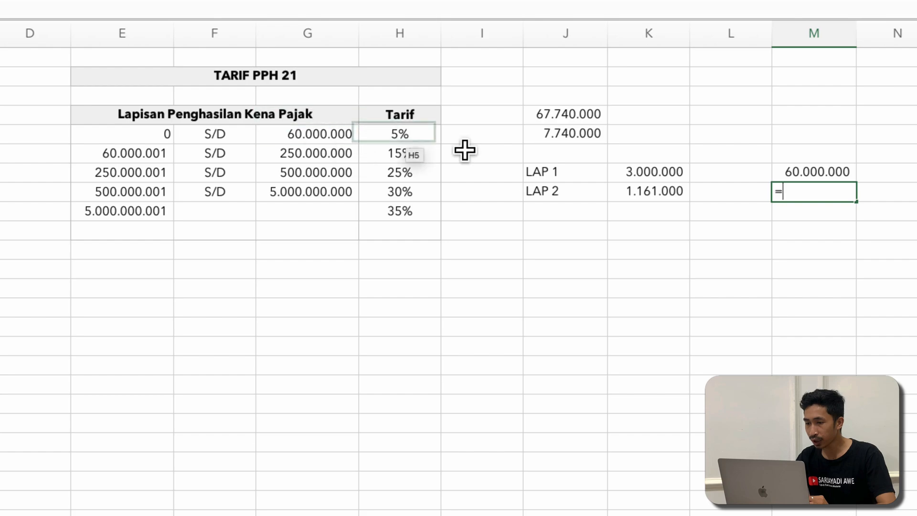
pyautogui.click(565, 134)
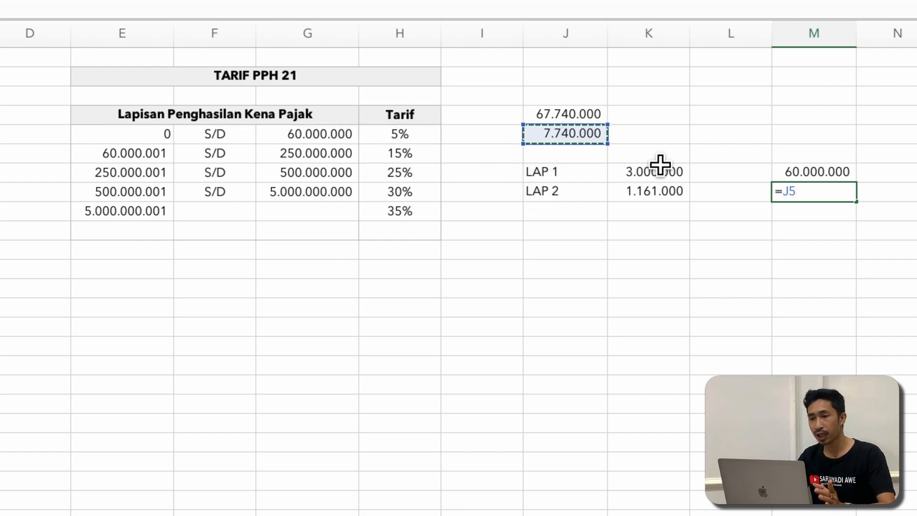
pyautogui.press('Return')
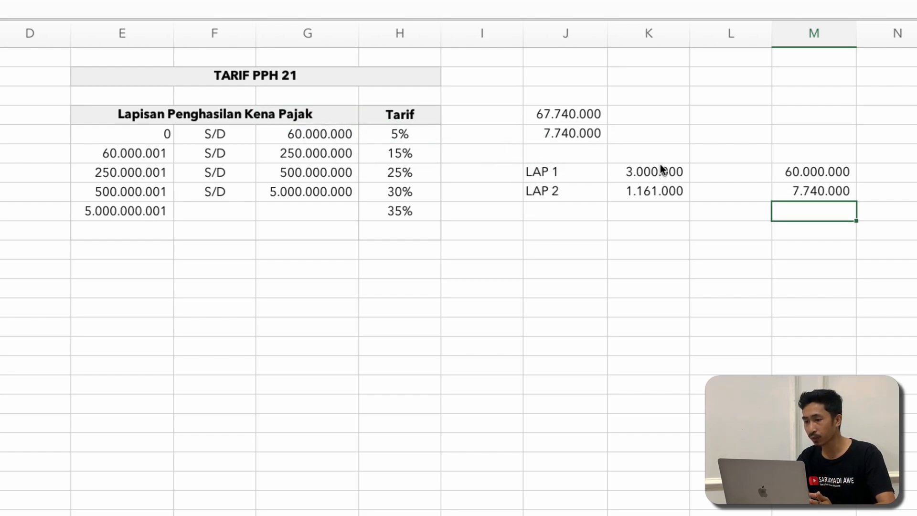
# Step: Total the two taxable amounts in M9 with SUM over M7:M8 and compare it with the PKP in J4
pyautogui.write('=SUM(')
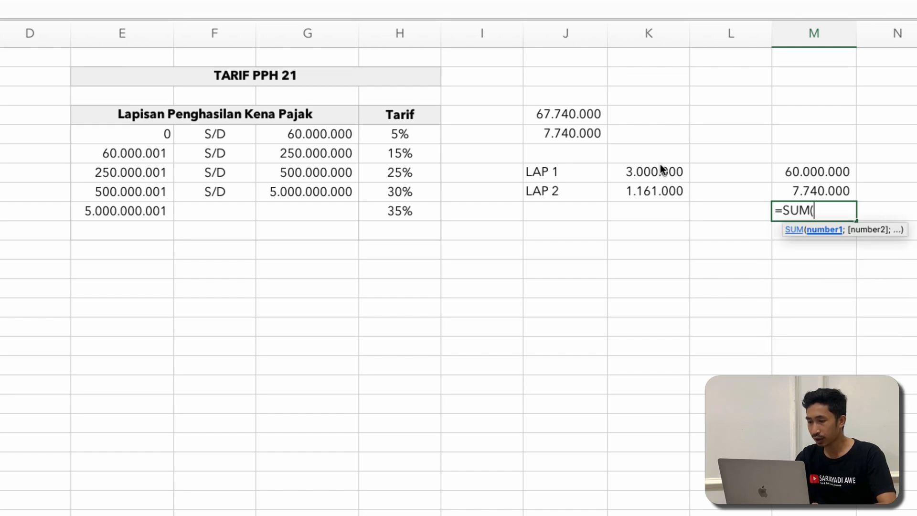
pyautogui.press('Up')
pyautogui.hotkey('shift', 'Up')
pyautogui.press('Return')
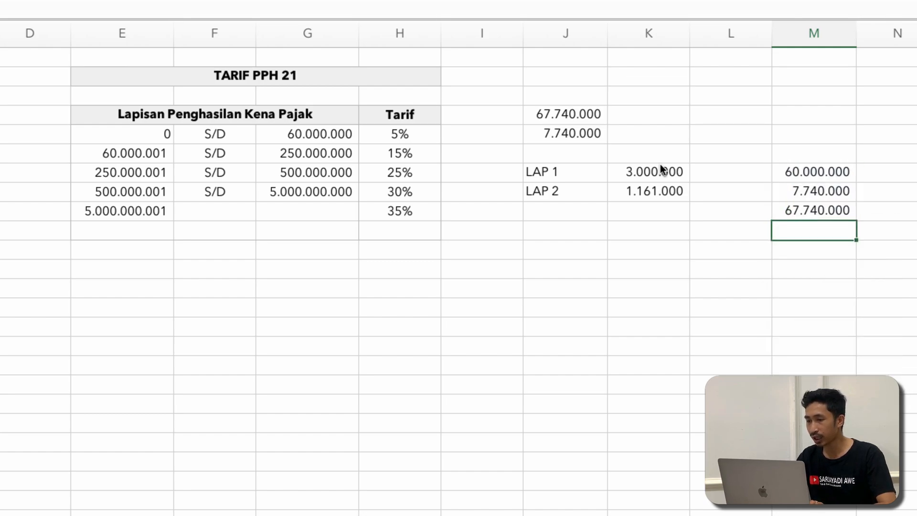
pyautogui.click(811, 206)
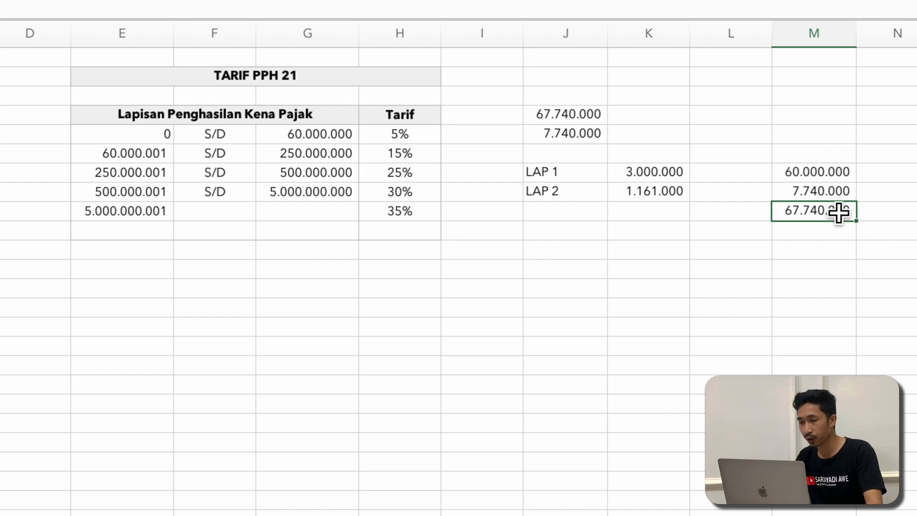
pyautogui.click(588, 117)
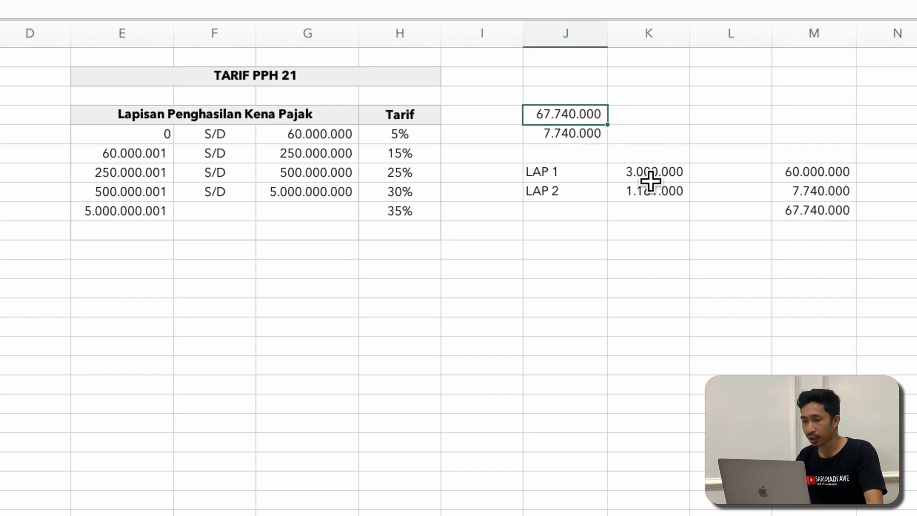
# Step: Copy the SUM formula from M9 into K9 to total both layers' tax, and return to the payroll sheet
pyautogui.click(644, 210)
pyautogui.press('Right')
pyautogui.press('Right')
pyautogui.press('super+c')
pyautogui.press('Left')
pyautogui.click(647, 211)
pyautogui.press('Return')
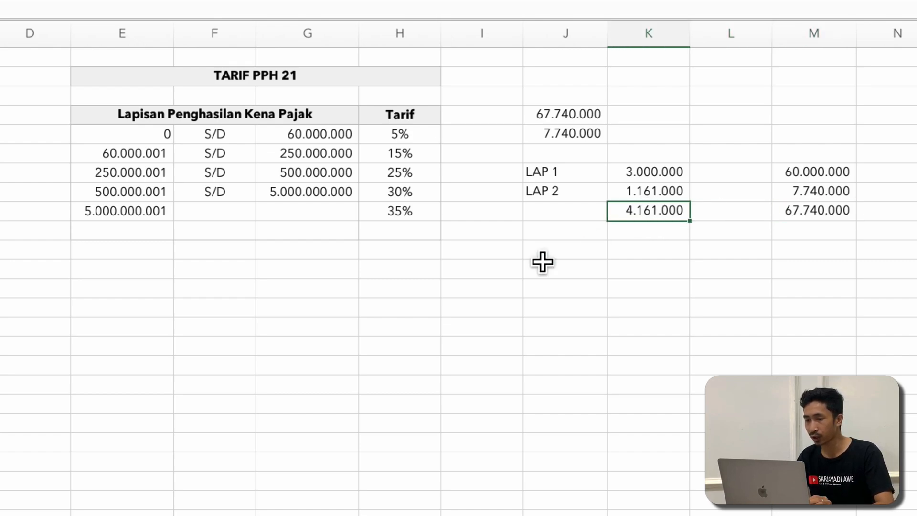
pyautogui.click(196, 514)
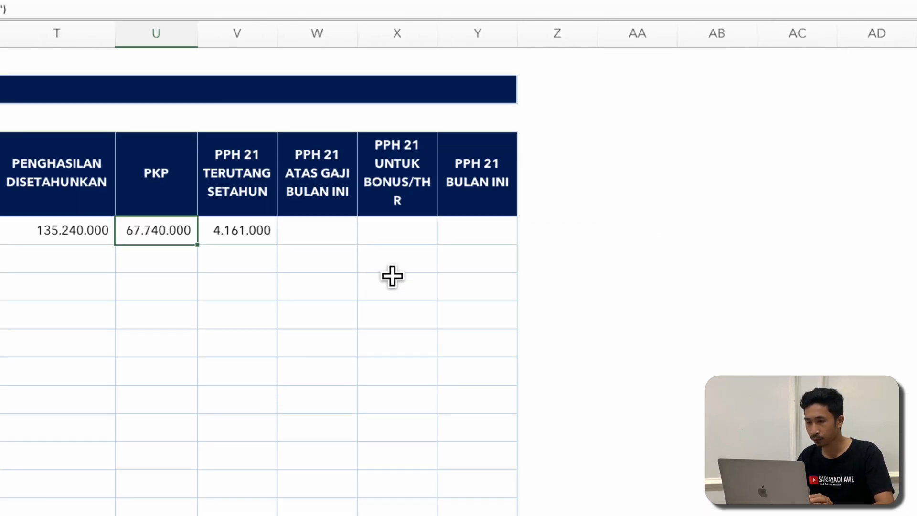
# Step: Compare the annual tax in V7 on the payroll sheet with the manual total of both layers in K9 on Sheet2
pyautogui.click(254, 227)
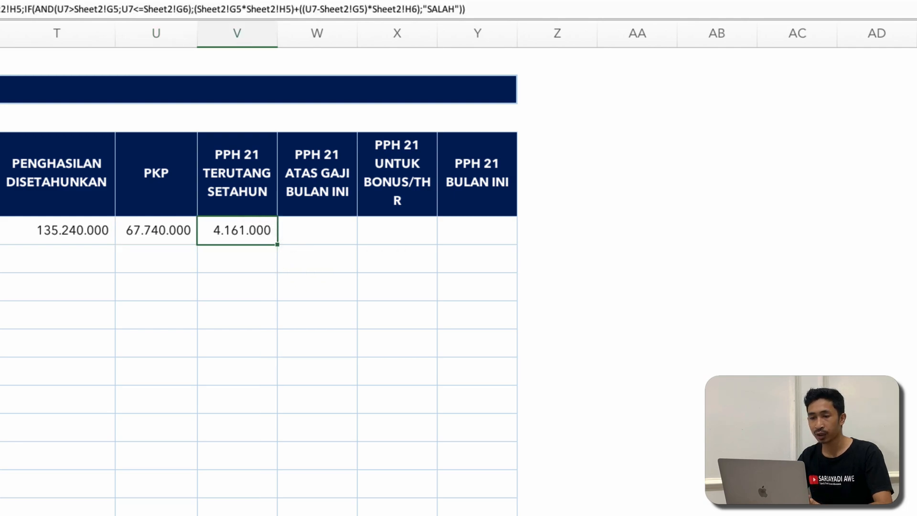
pyautogui.click(257, 514)
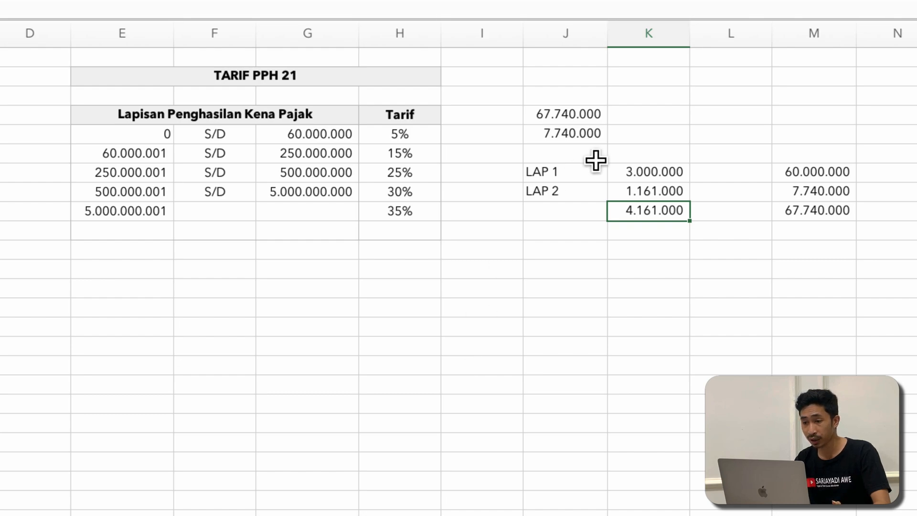
pyautogui.click(630, 174)
pyautogui.click(635, 193)
pyautogui.click(644, 215)
pyautogui.click(807, 208)
pyautogui.click(663, 216)
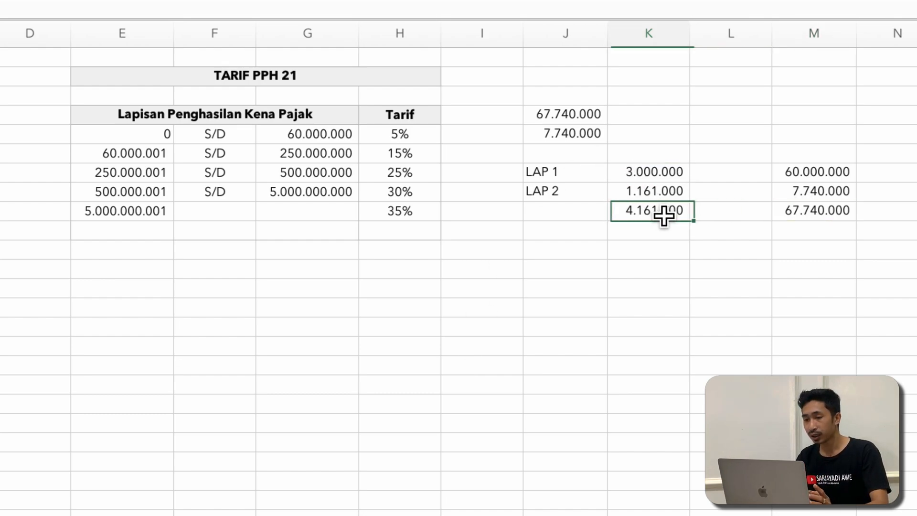
# Step: Try taxing the whole PKP at the second layer's rate with =J4*H6 in K4, and clear the cell again
pyautogui.click(128, 154)
pyautogui.click(465, 88)
pyautogui.click(512, 87)
pyautogui.write('=')
pyautogui.press('Left')
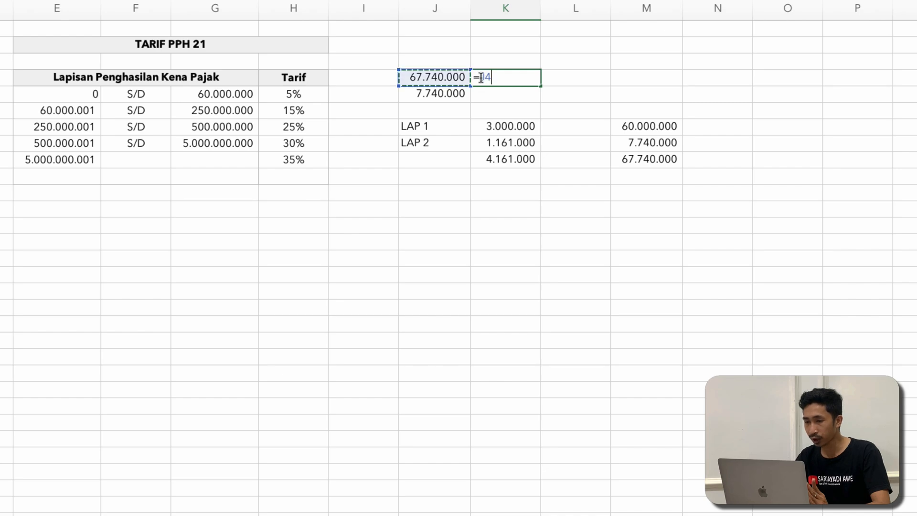
pyautogui.write('*')
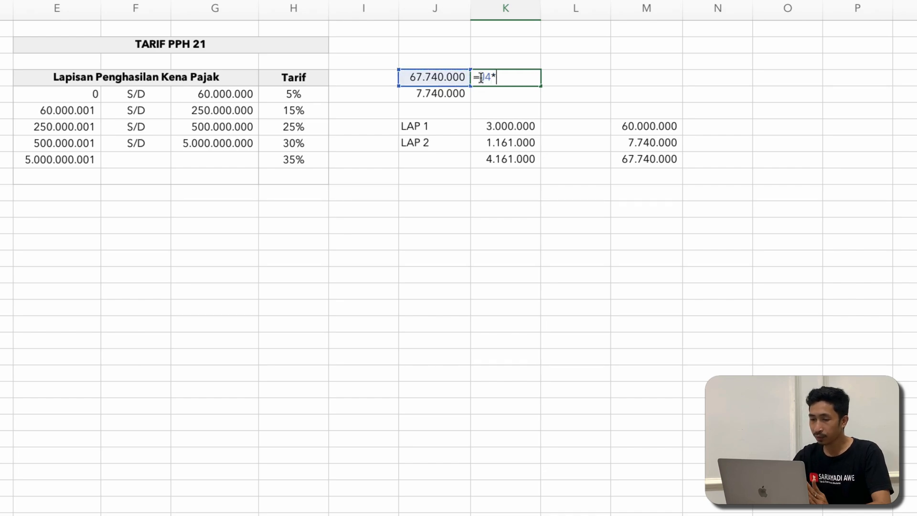
pyautogui.click(294, 110)
pyautogui.press('Up')
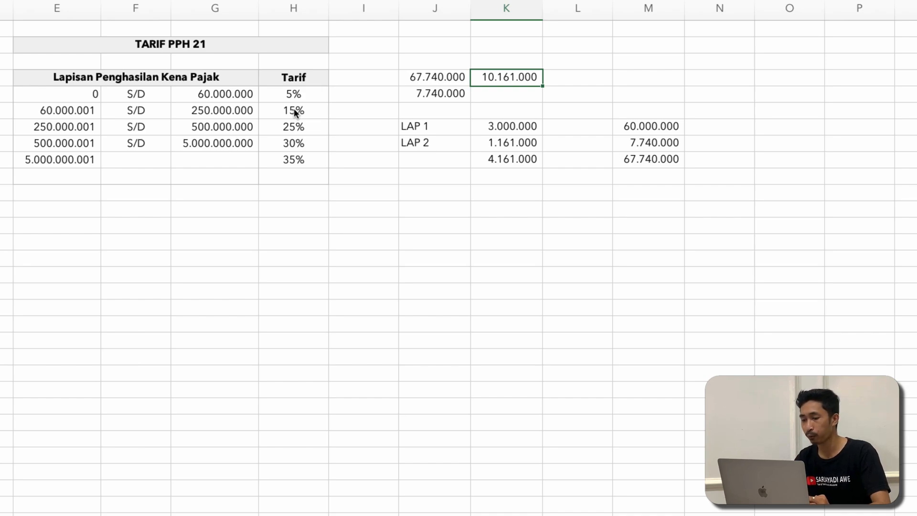
pyautogui.press('Delete')
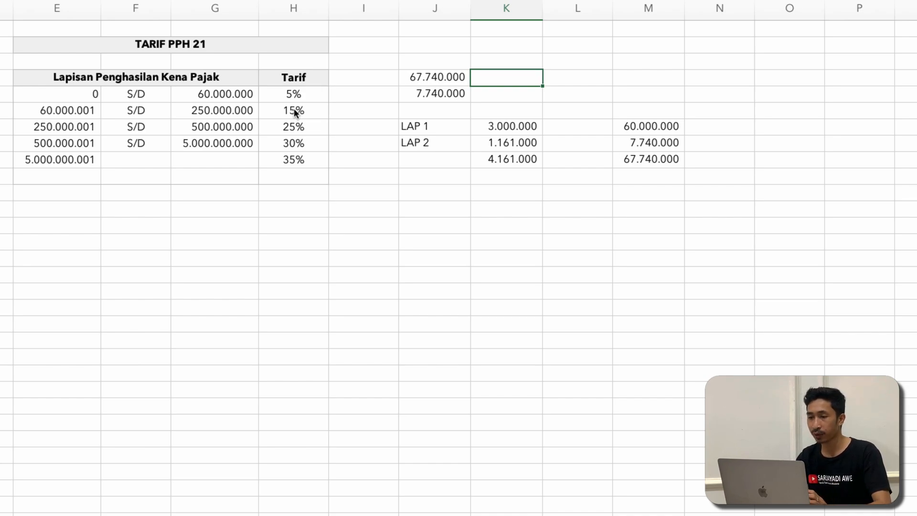
# Step: In the payroll sheet's V7 formula, make the first IF's Sheet2 references absolute: $G$5 in the test, $G$5*$H$5 in the result
pyautogui.click(153, 291)
pyautogui.click(197, 159)
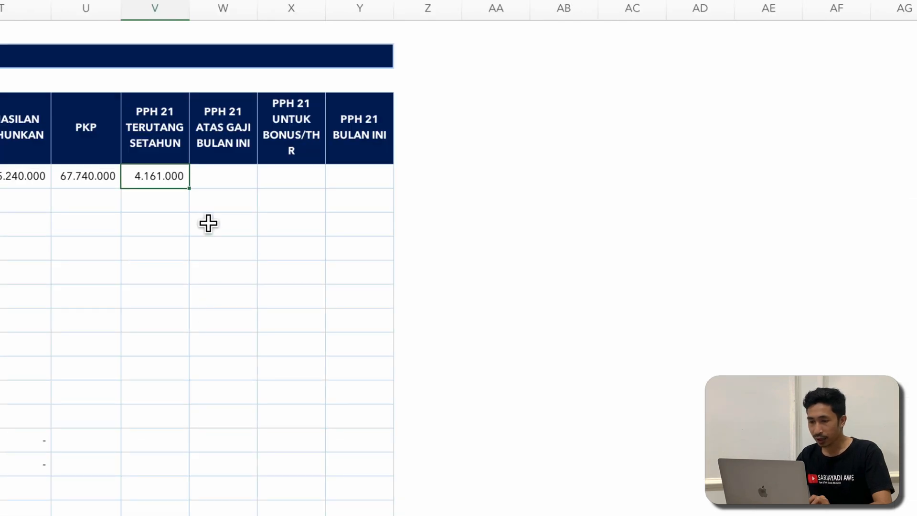
pyautogui.doubleClick(173, 180)
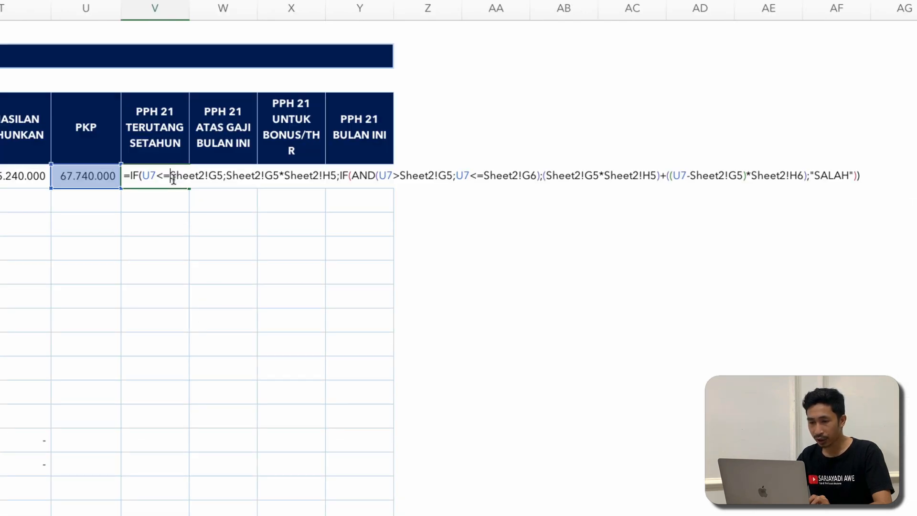
pyautogui.click(218, 176)
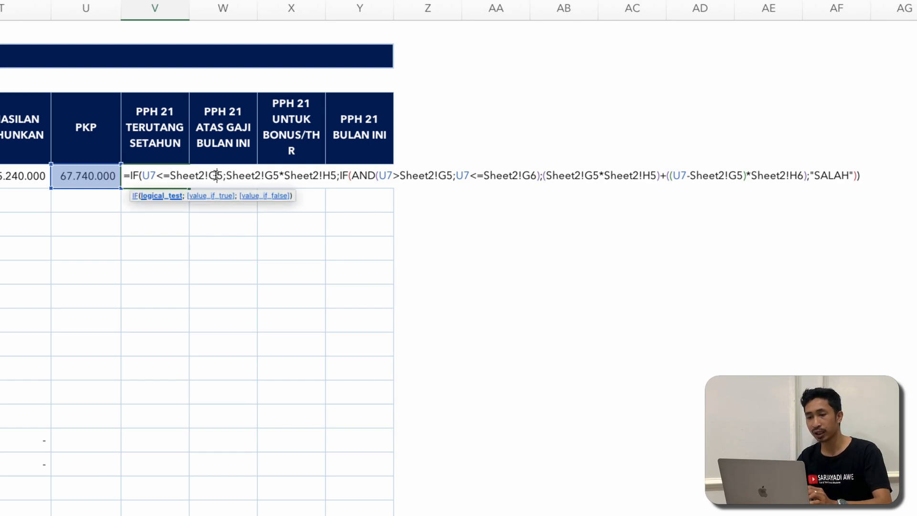
pyautogui.press('F4')
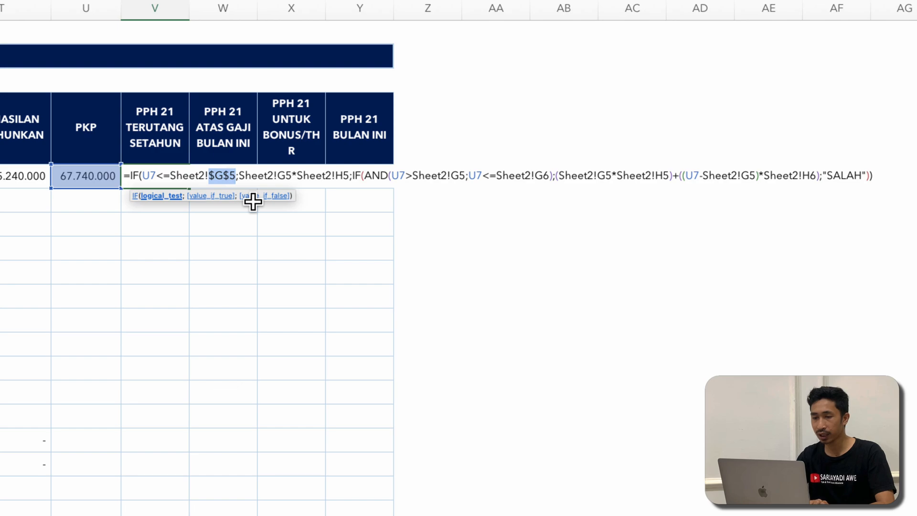
pyautogui.click(286, 176)
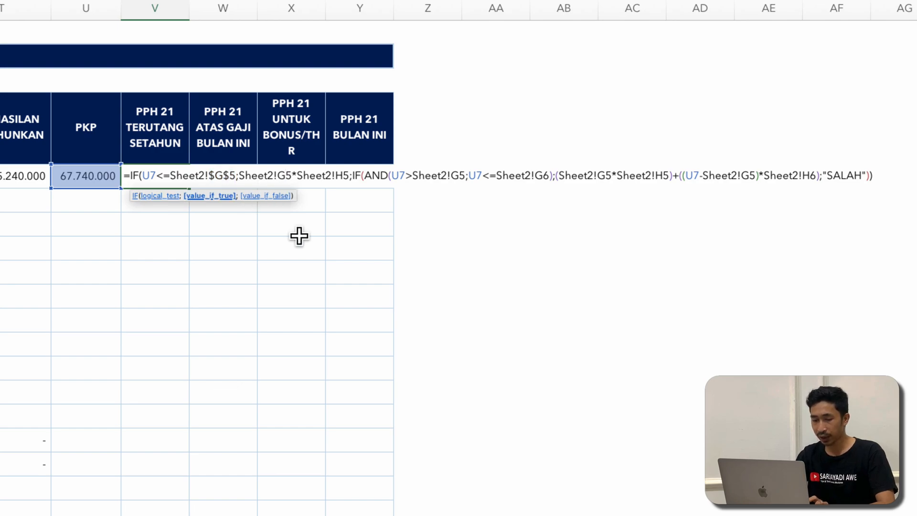
pyautogui.press('F4')
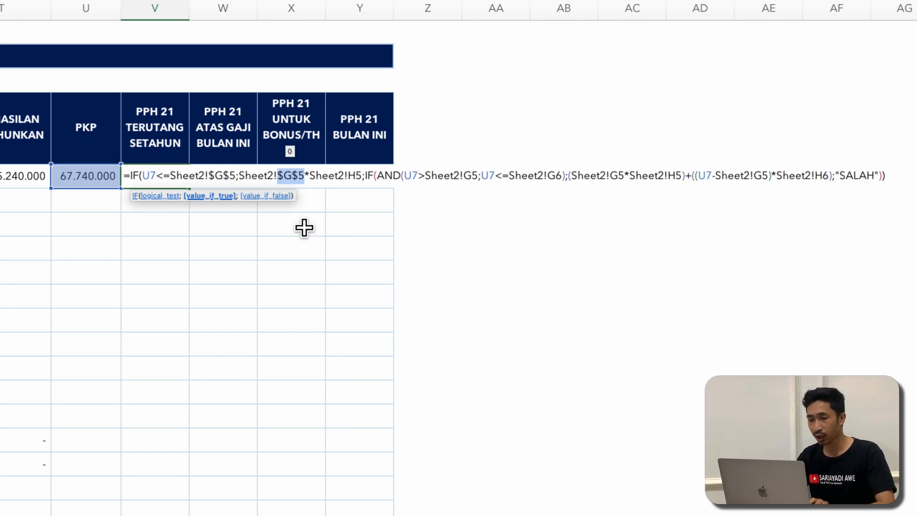
pyautogui.click(357, 176)
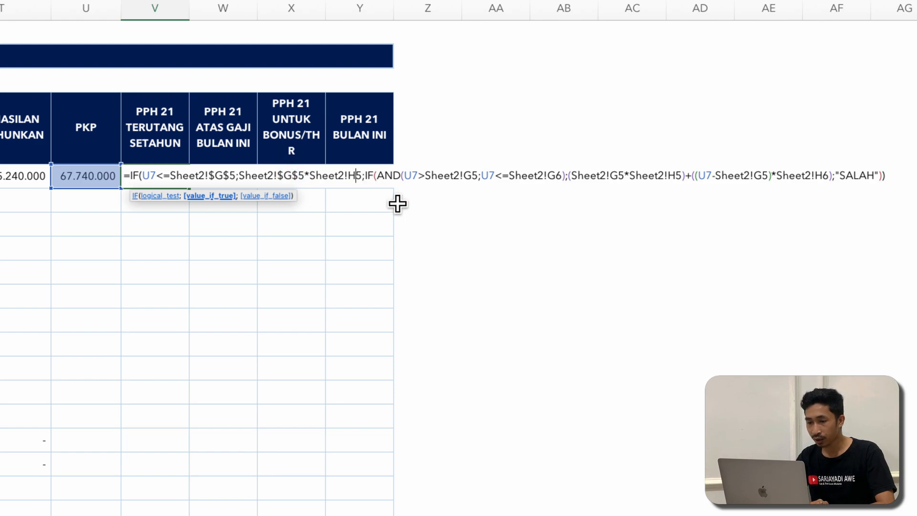
pyautogui.press('F4')
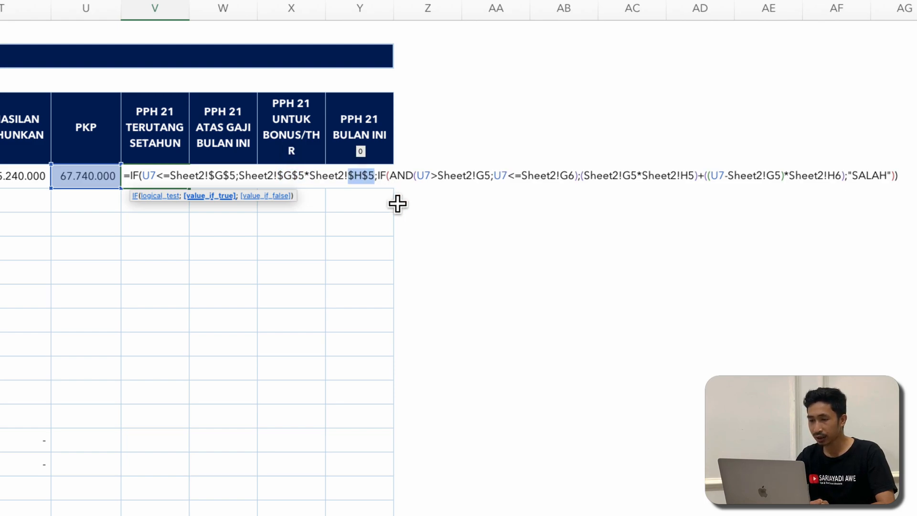
# Step: Make the layer limits inside the AND condition of the V7 formula absolute, as Sheet2!$G$5 and Sheet2!$G$6
pyautogui.click(473, 176)
pyautogui.click(477, 175)
pyautogui.press('F4')
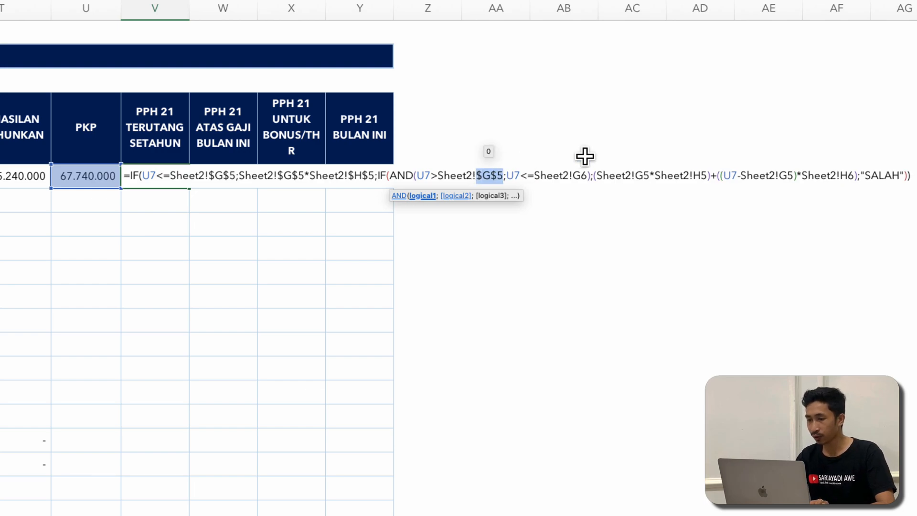
pyautogui.click(581, 175)
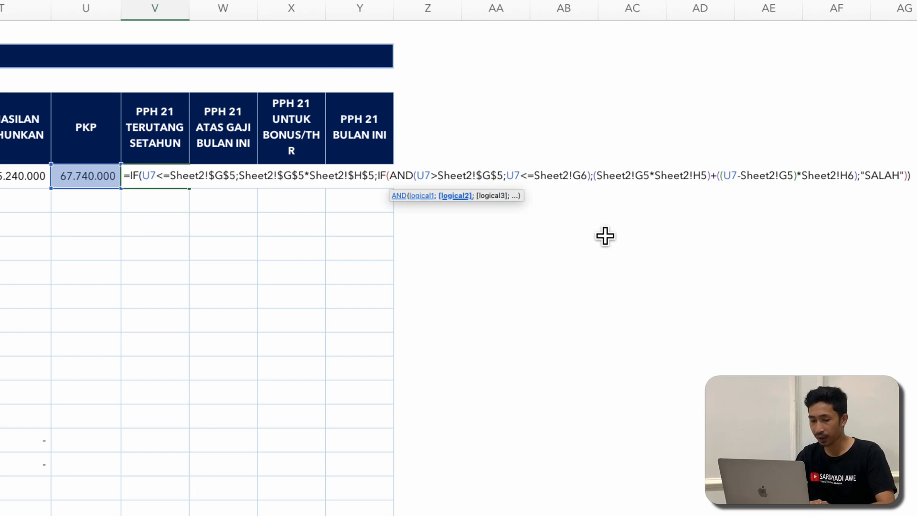
pyautogui.press('F4')
# Step: Make the second-layer tax references in V7 absolute, giving (Sheet2!$G$5*Sheet2!$H$5)+((U7-Sheet2!$G$5)*Sheet2!$H$6), and commit the formula
pyautogui.click(657, 177)
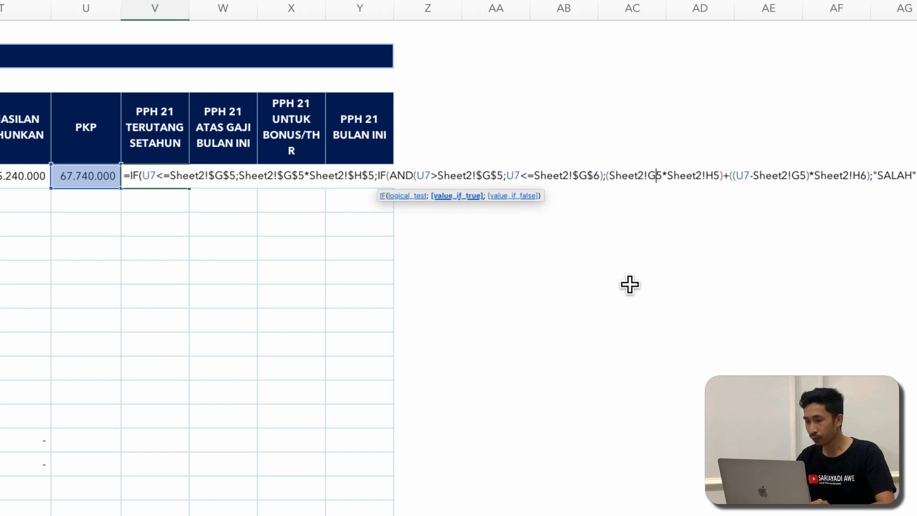
pyautogui.press('F4')
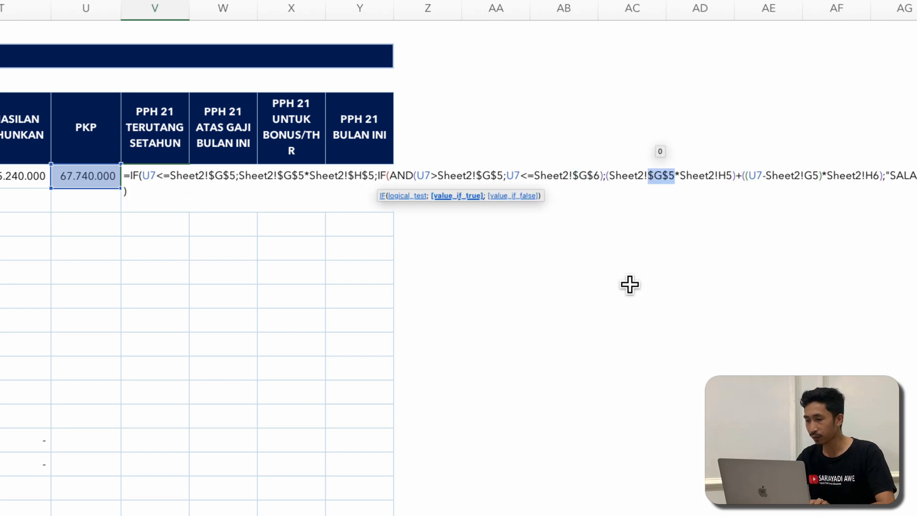
pyautogui.click(730, 177)
pyautogui.press('F4')
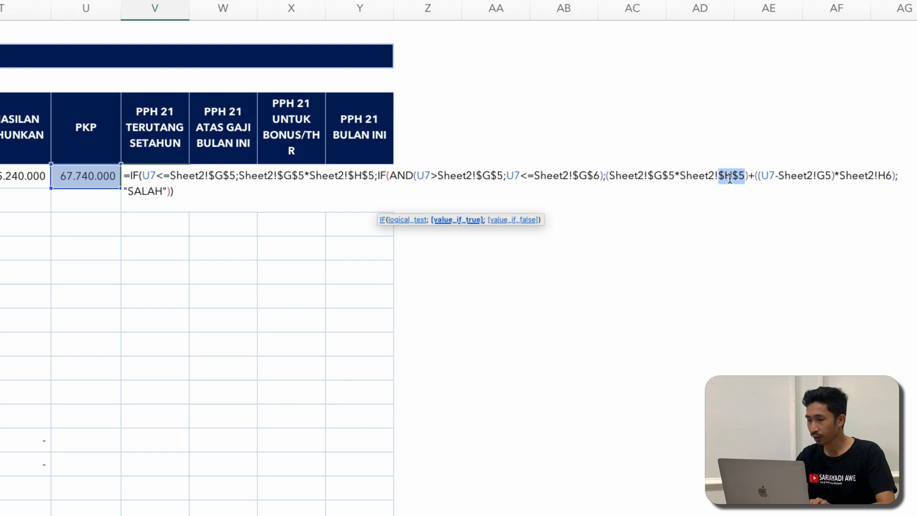
pyautogui.click(811, 178)
pyautogui.click(818, 178)
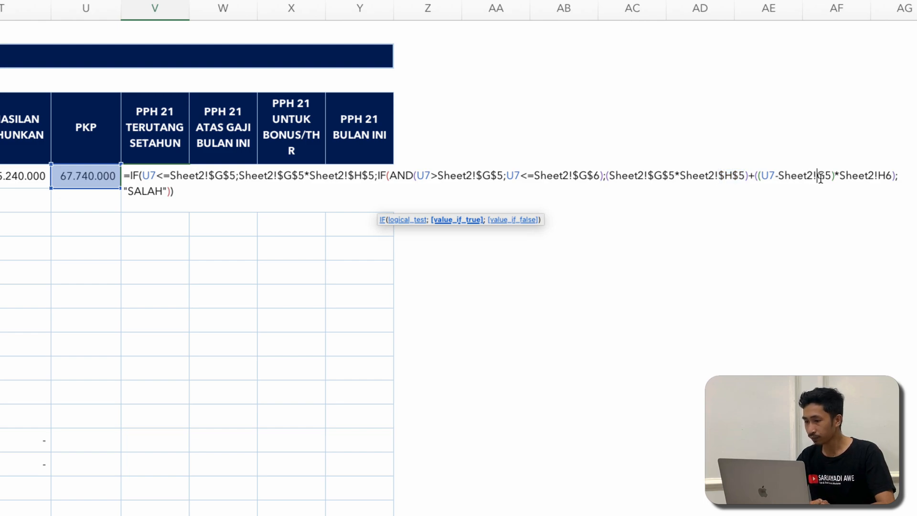
pyautogui.press('F4')
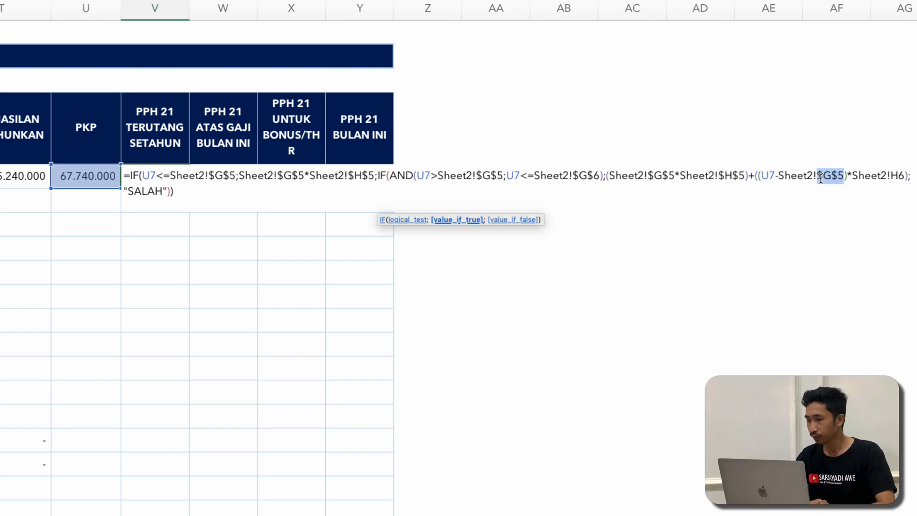
pyautogui.click(898, 177)
pyautogui.press('F4')
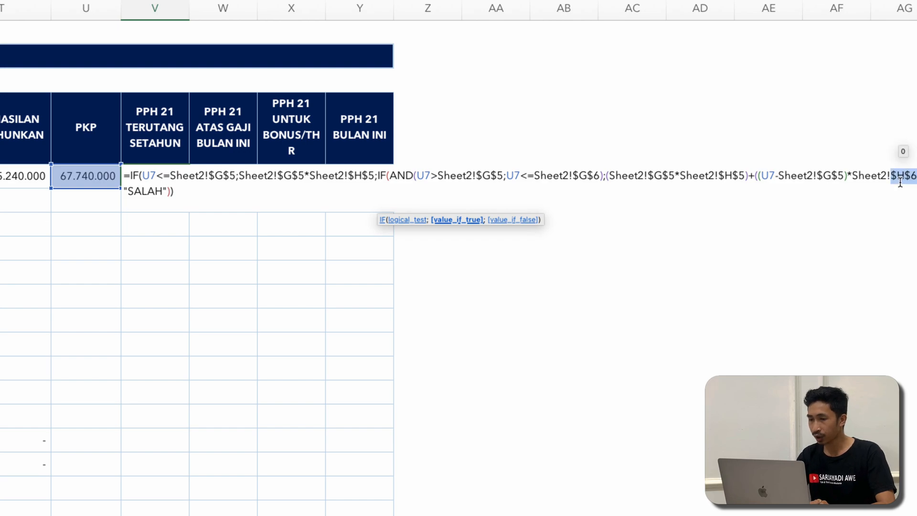
pyautogui.press('Return')
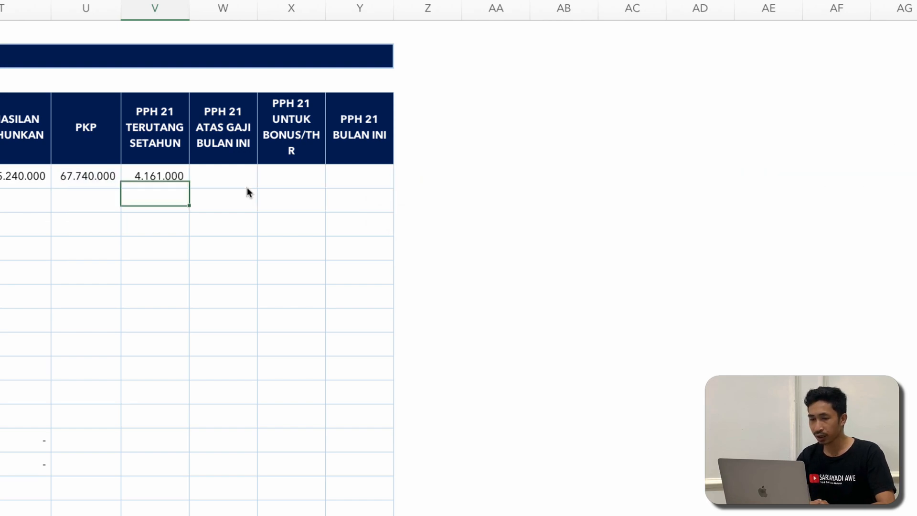
# Step: Examine the upper limits of the third, fourth and fifth income layers in Sheet2's TARIF PPH 21 table
pyautogui.click(171, 174)
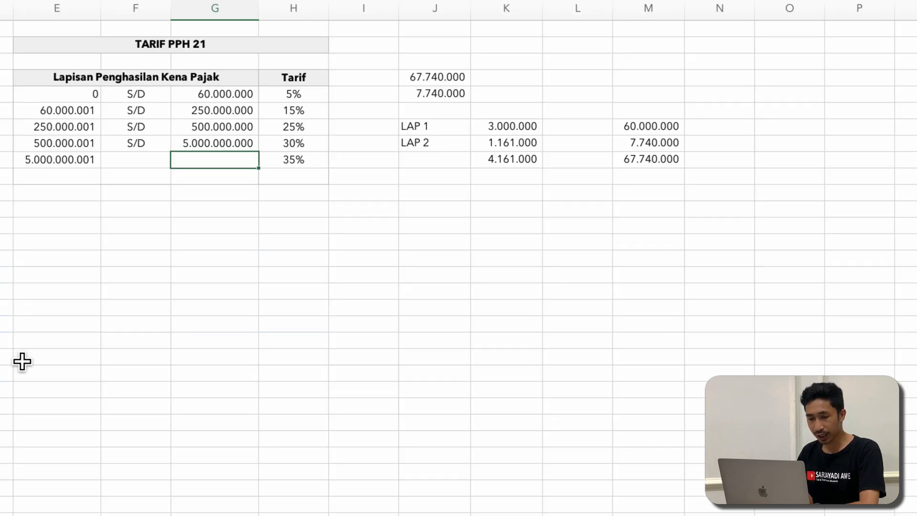
pyautogui.click(217, 127)
pyautogui.click(215, 145)
pyautogui.click(217, 159)
pyautogui.click(219, 129)
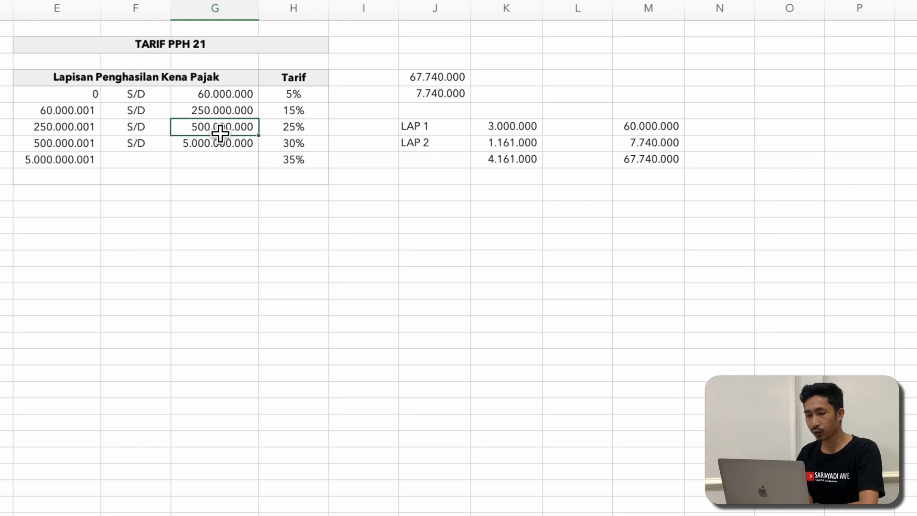
pyautogui.click(228, 148)
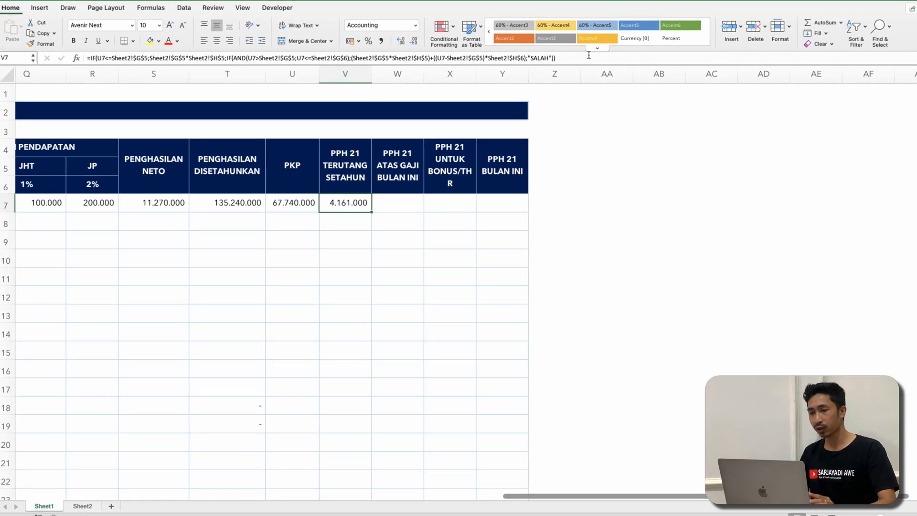
# Step: Review the nested IF/AND formula in V7 on the payroll sheet without changing it, and look at the neighbouring cell W7
pyautogui.doubleClick(366, 200)
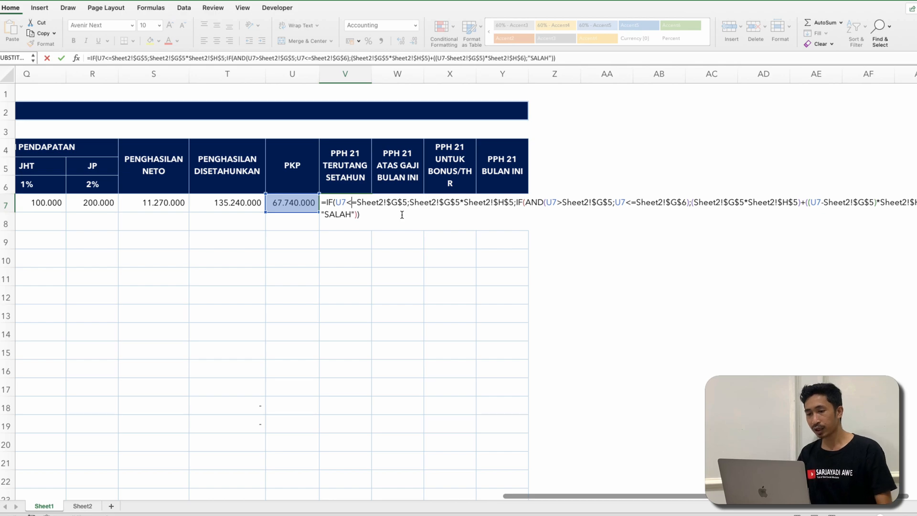
pyautogui.click(377, 224)
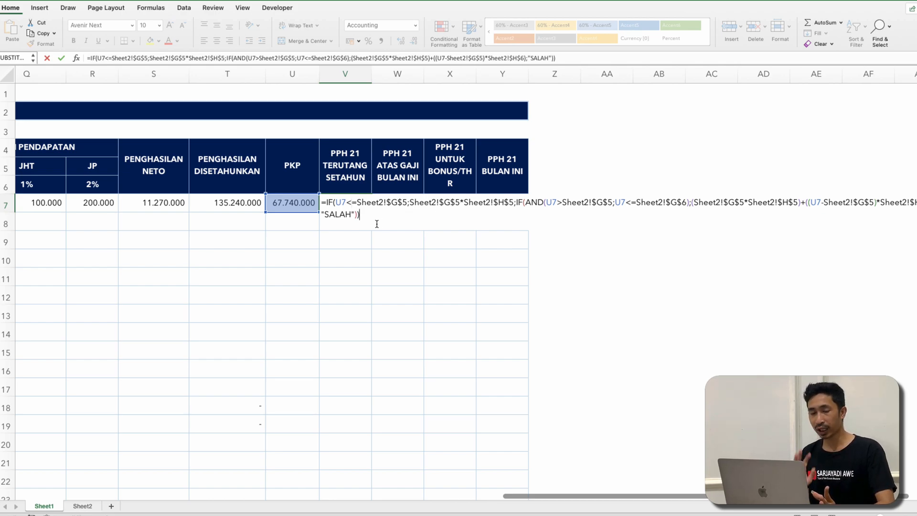
pyautogui.press('Return')
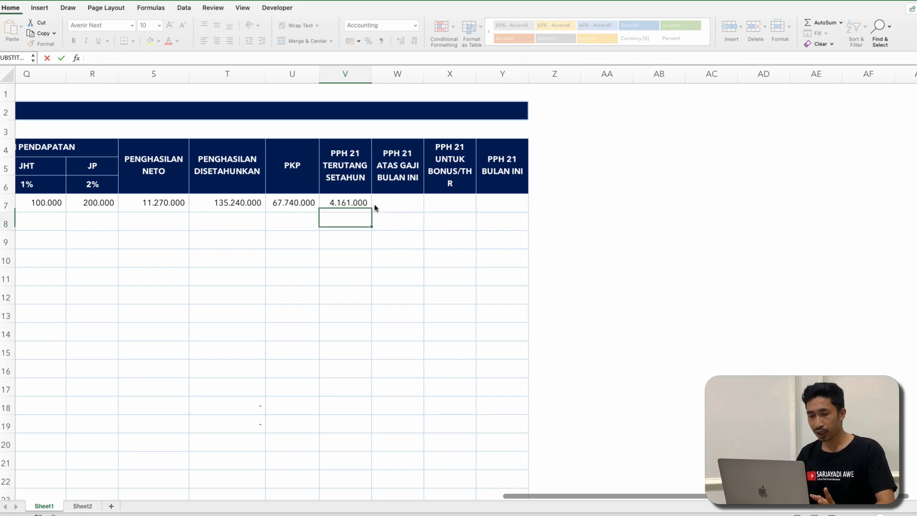
pyautogui.doubleClick(358, 202)
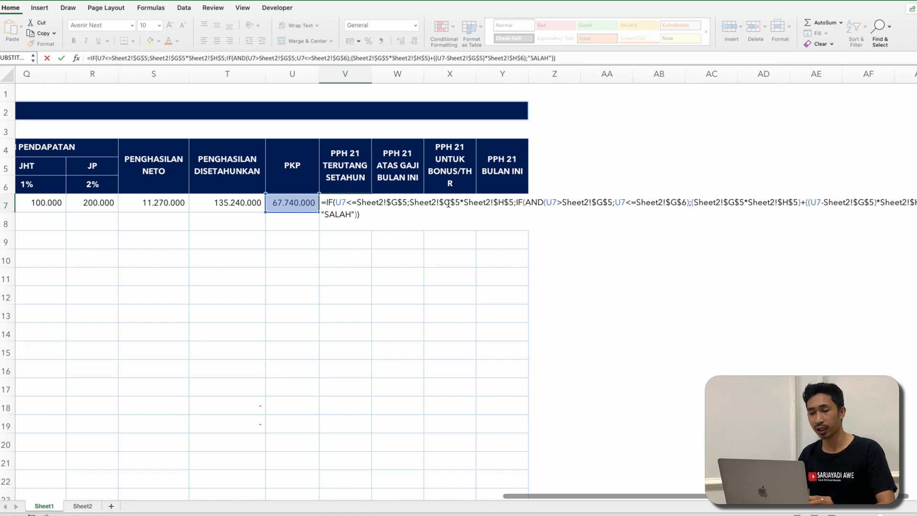
pyautogui.press('Return')
pyautogui.click(331, 203)
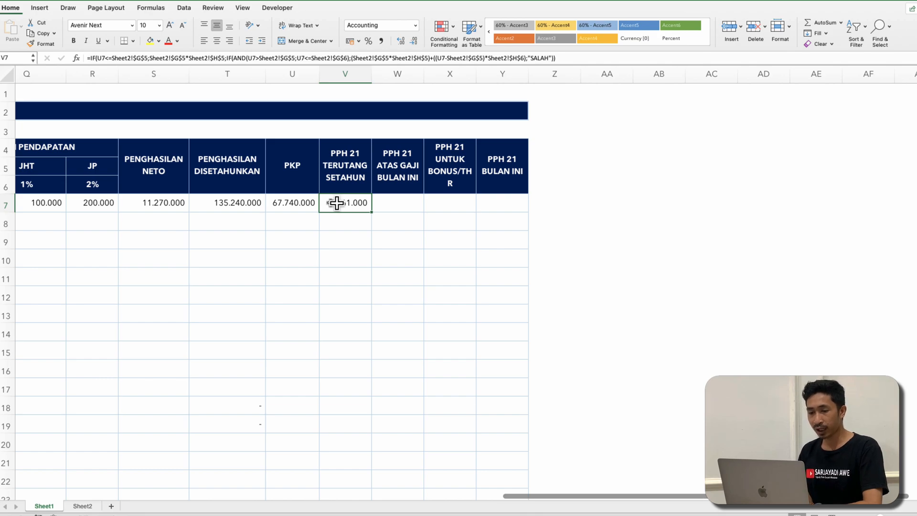
pyautogui.doubleClick(401, 207)
pyautogui.press('Return')
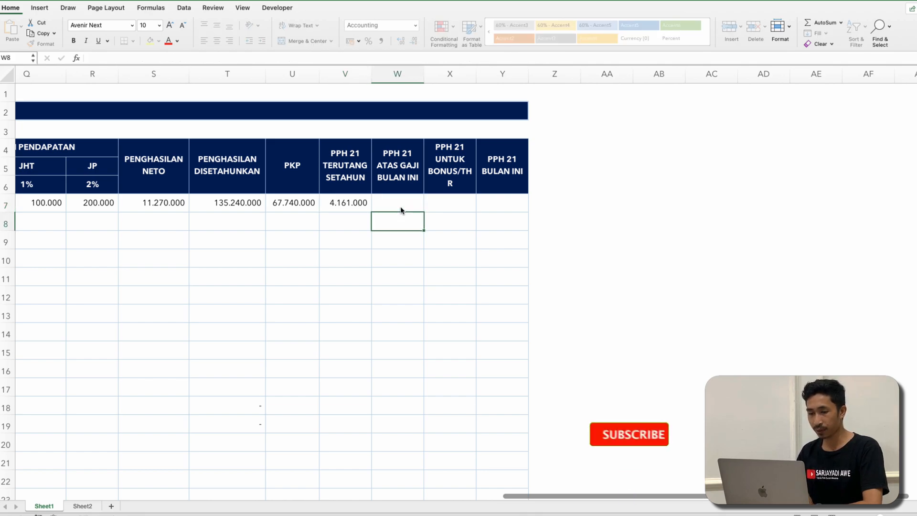